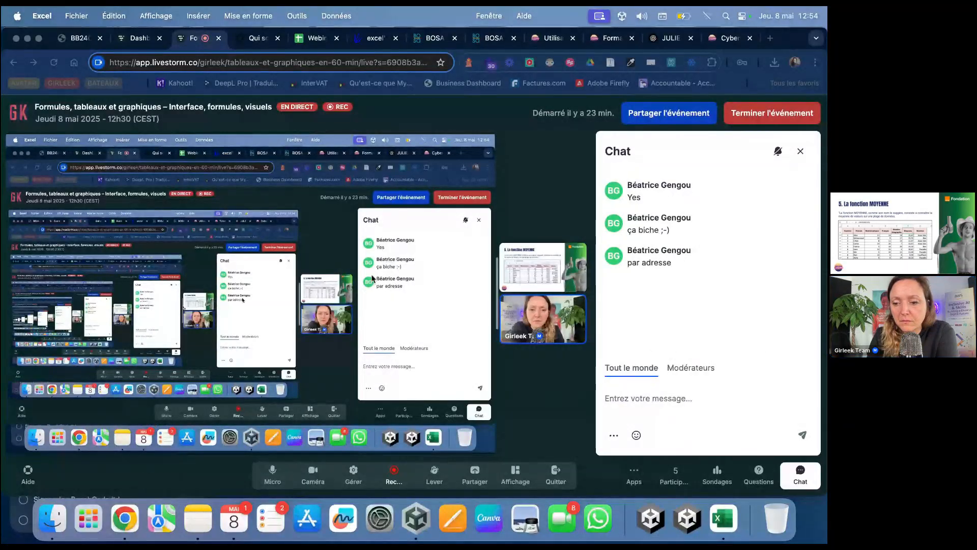
# Step: Bring the Corrige-Etude-de-cas workbook to the front from Excel's open windows
pyautogui.rightClick(724, 517)
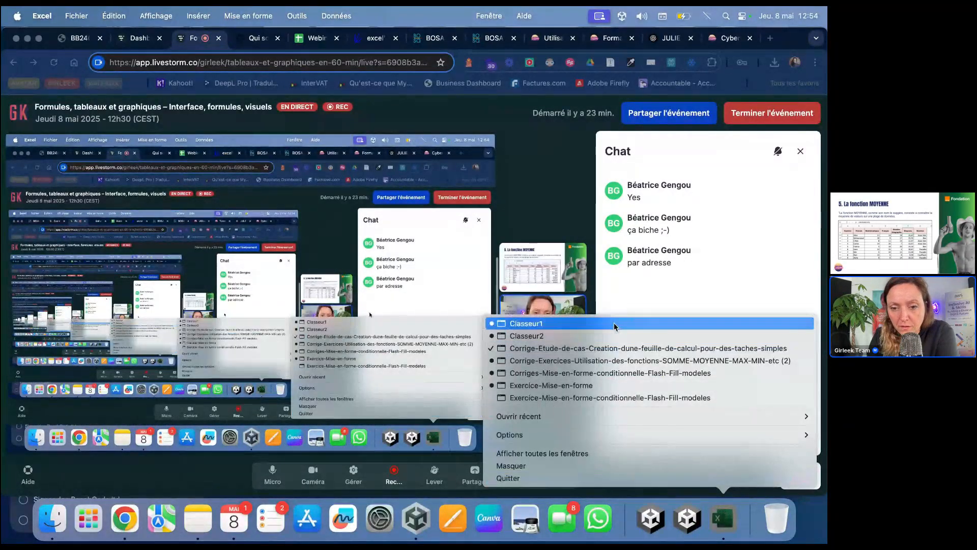
pyautogui.click(633, 349)
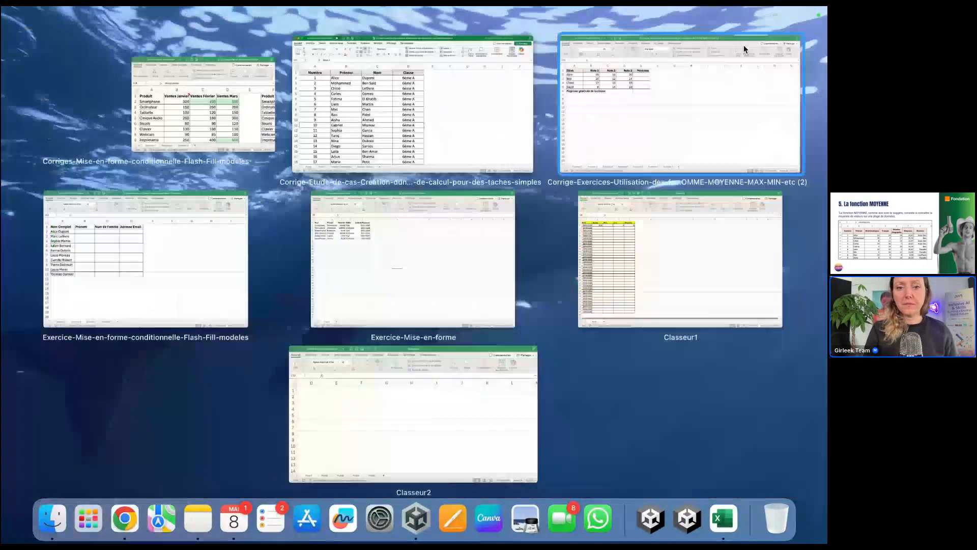
pyautogui.click(481, 263)
pyautogui.hotkey('ctrl', 'Down')
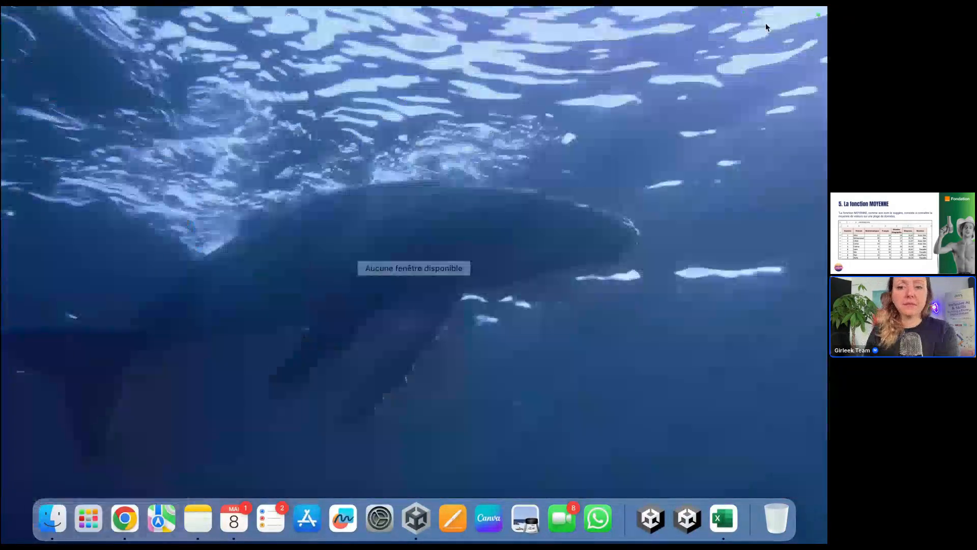
pyautogui.click(732, 523)
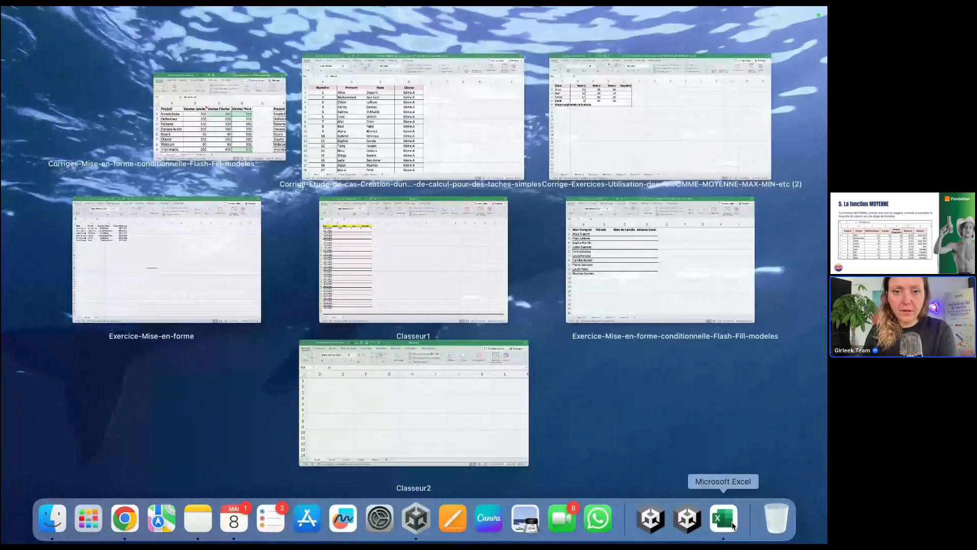
pyautogui.click(375, 155)
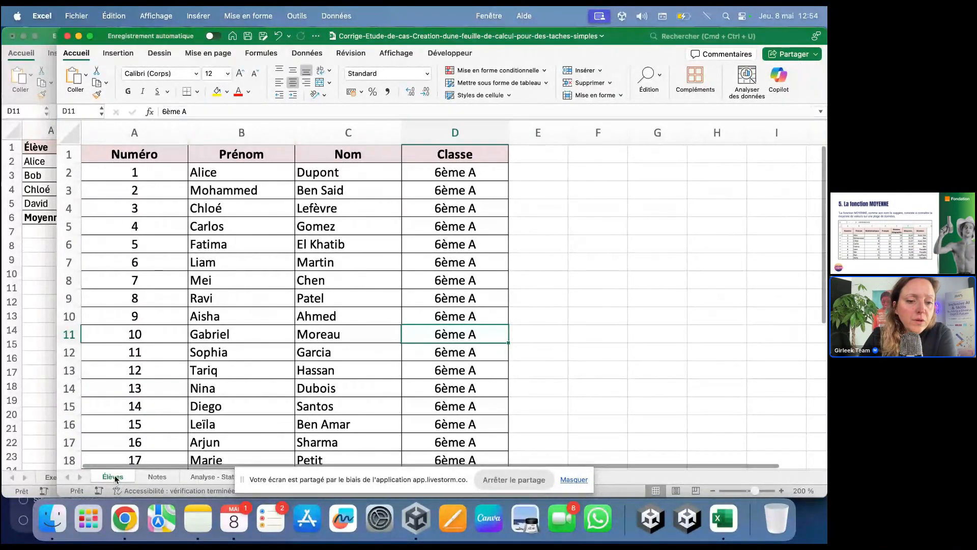
# Step: Drag the Livestorm screen-sharing banner from the bottom to the top right of the screen
pyautogui.click(570, 479)
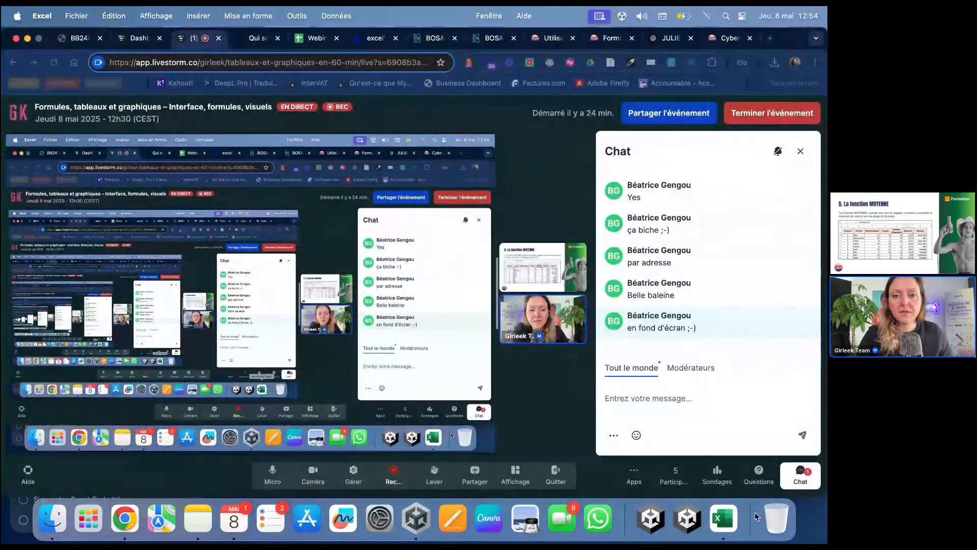
pyautogui.click(456, 332)
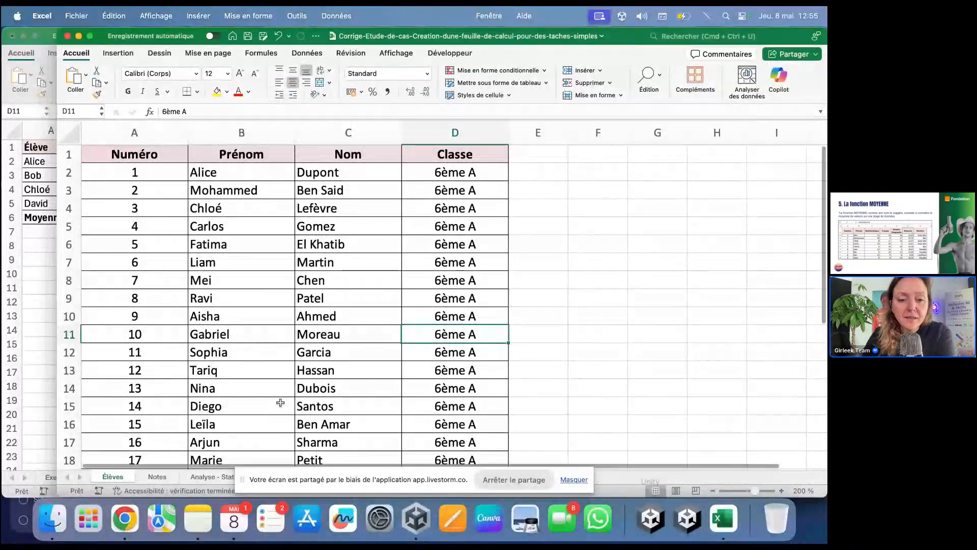
pyautogui.moveTo(246, 482); pyautogui.dragTo(474, 51)
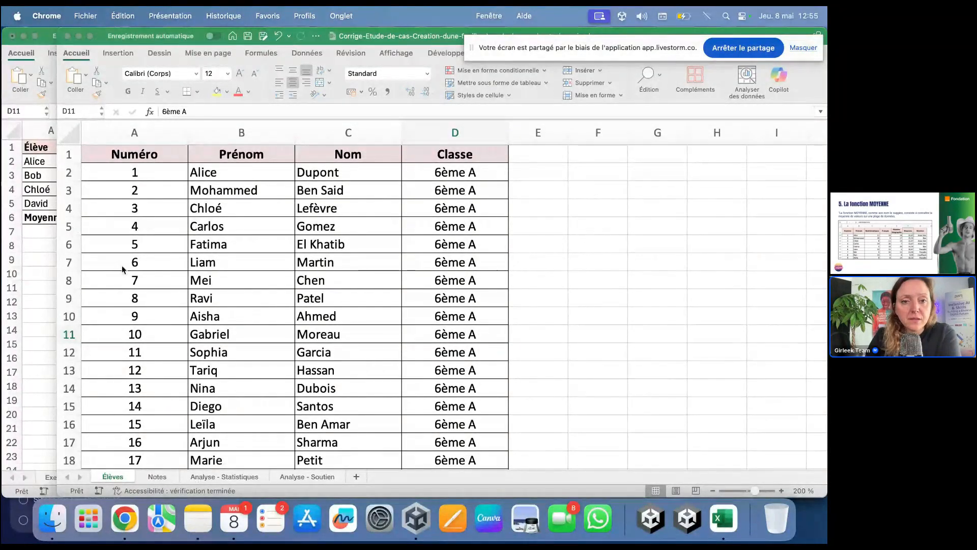
# Step: Switch to the Notes sheet and inspect the average formula in cell F2
pyautogui.click(160, 477)
pyautogui.click(161, 477)
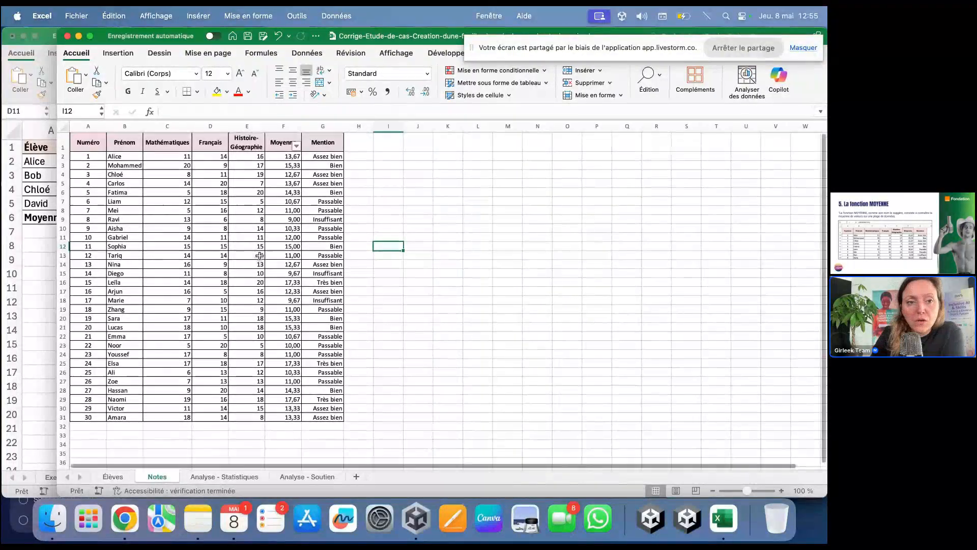
pyautogui.scroll(4, 263, 232)
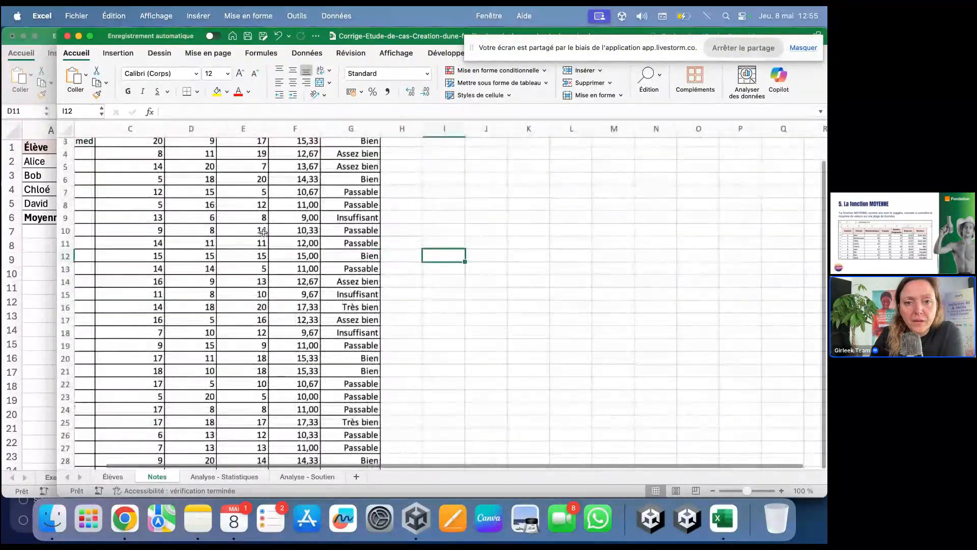
pyautogui.scroll(5, 263, 232)
pyautogui.scroll(3, 256, 229)
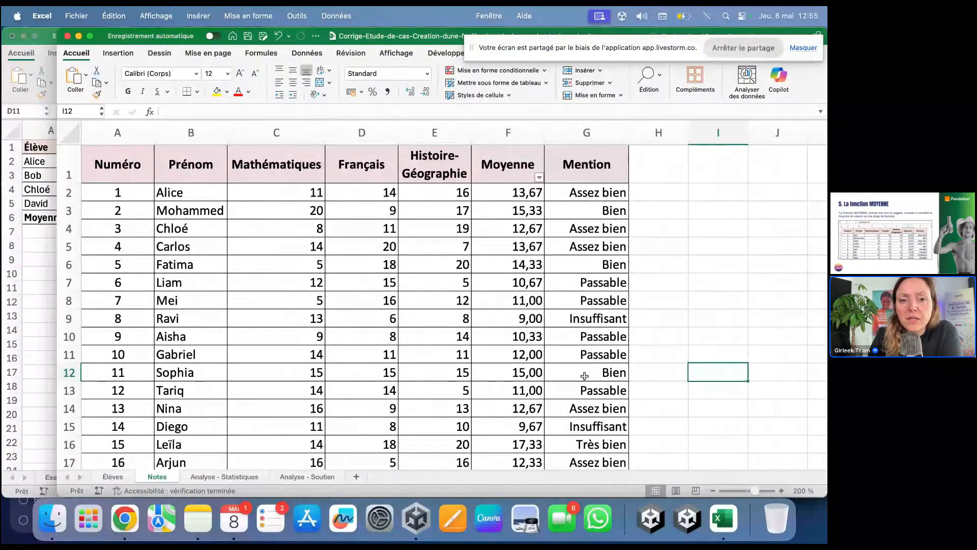
pyautogui.moveTo(275, 132); pyautogui.dragTo(437, 131)
pyautogui.click(507, 196)
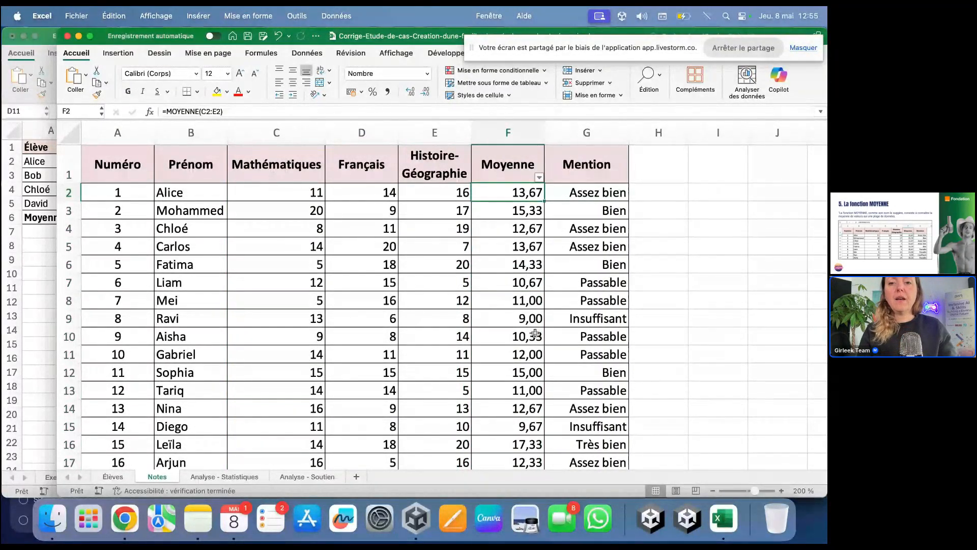
# Step: Delete the existing Moyenne averages in F2:F31
pyautogui.scroll(-10, 534, 332)
pyautogui.scroll(2, 525, 305)
pyautogui.keyDown('shift'); pyautogui.click(527, 309); pyautogui.keyUp('shift')
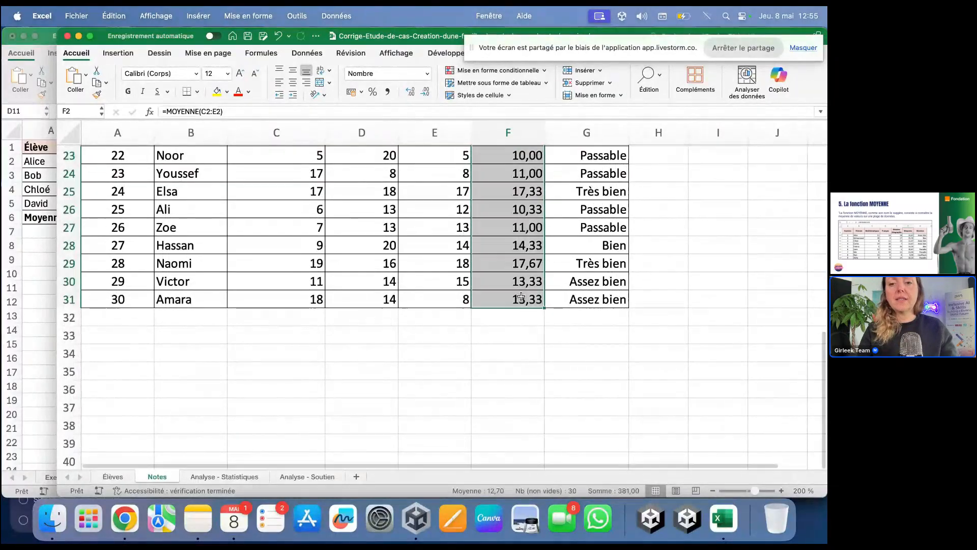
pyautogui.press('Delete')
pyautogui.scroll(8, 524, 306)
pyautogui.click(521, 296)
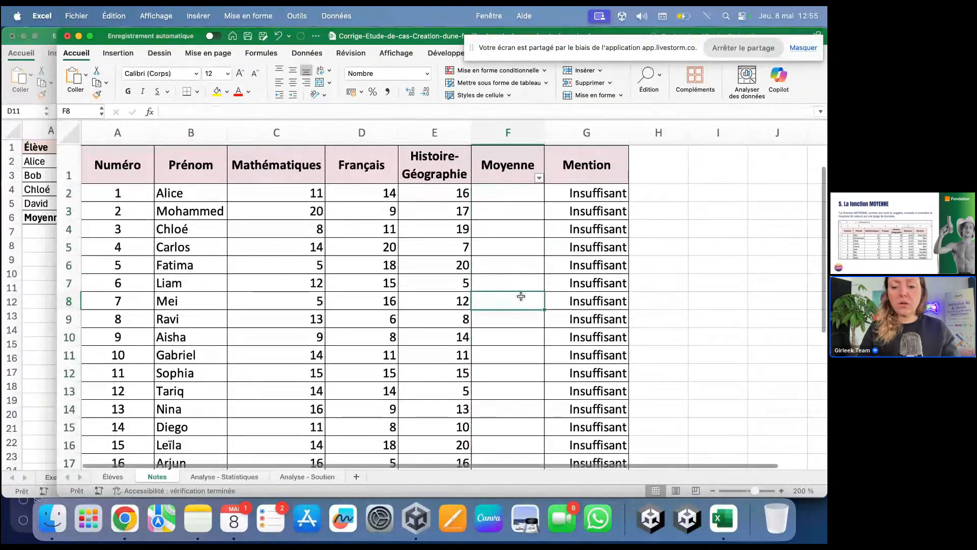
# Step: Enter =MOYENNE(C2:E2) in F2 and fill it down to F31
pyautogui.click(516, 191)
pyautogui.write('=')
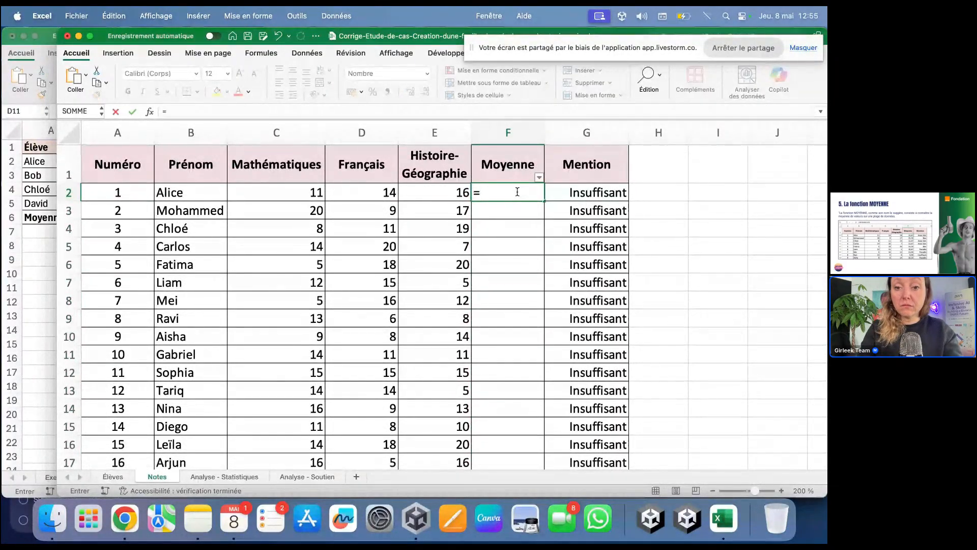
pyautogui.write('moy')
pyautogui.press('Tab')
pyautogui.moveTo(290, 193); pyautogui.dragTo(463, 192)
pyautogui.write(')')
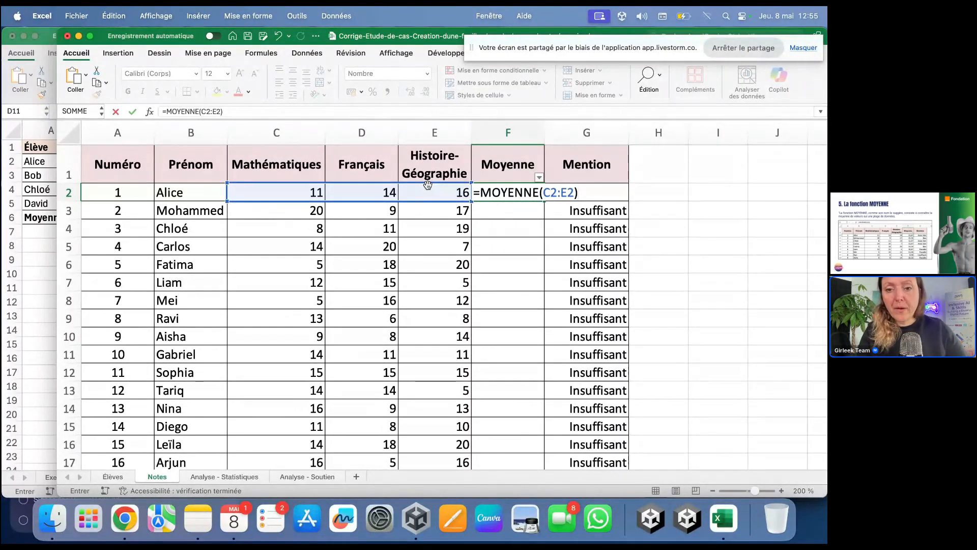
pyautogui.press('Return')
pyautogui.click(501, 193)
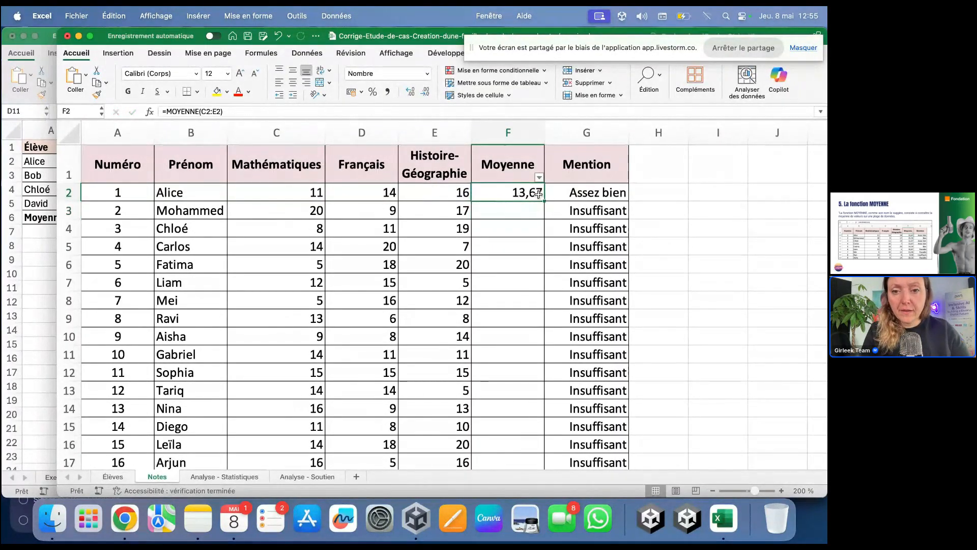
pyautogui.moveTo(542, 201); pyautogui.dragTo(524, 432)
pyautogui.scroll(10, 649, 415)
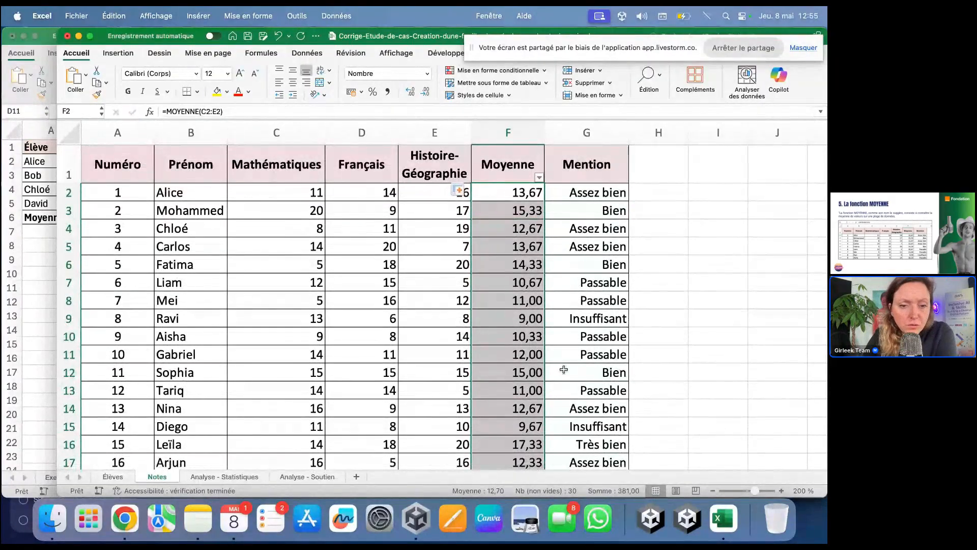
pyautogui.click(630, 260)
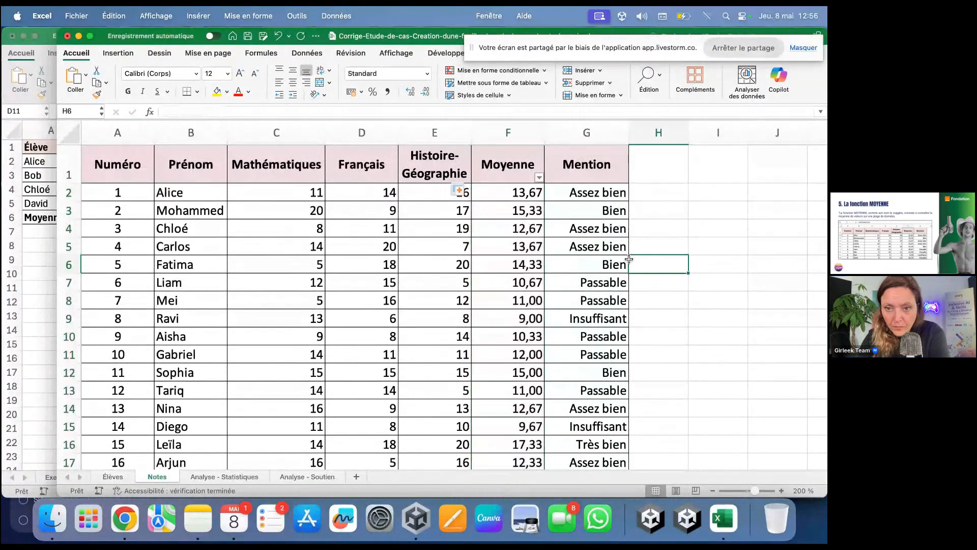
# Step: Show the shared screen on the Livestorm main stage, then display all open Excel windows
pyautogui.click(124, 519)
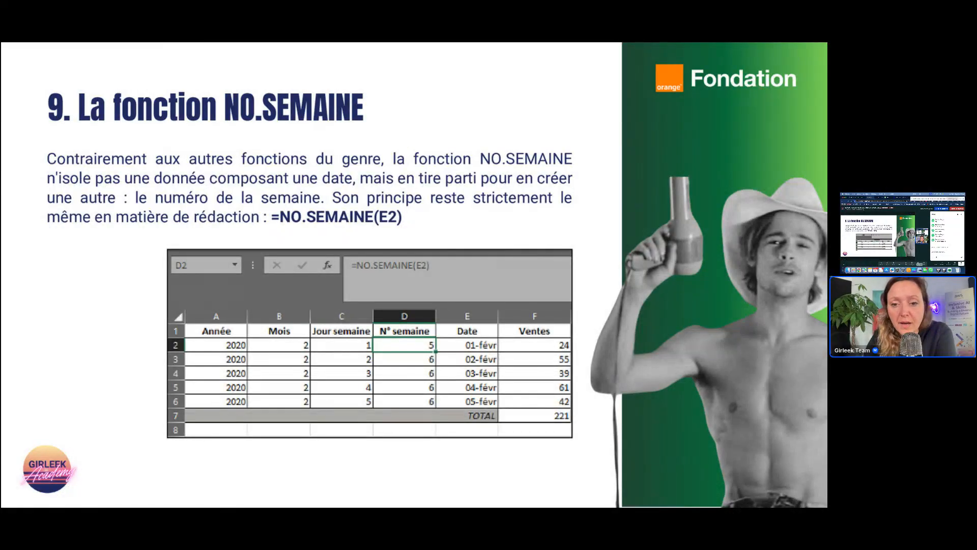
pyautogui.click(543, 266)
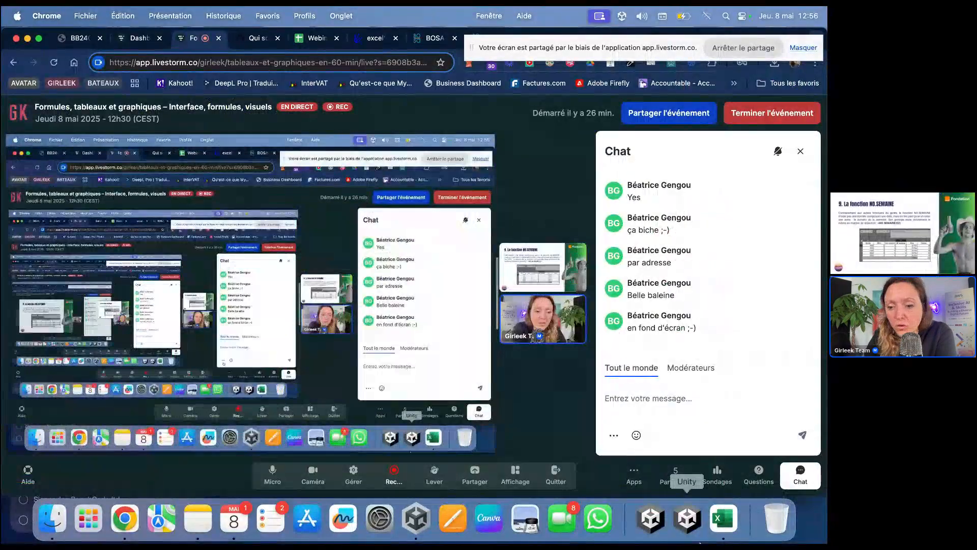
pyautogui.click(723, 518)
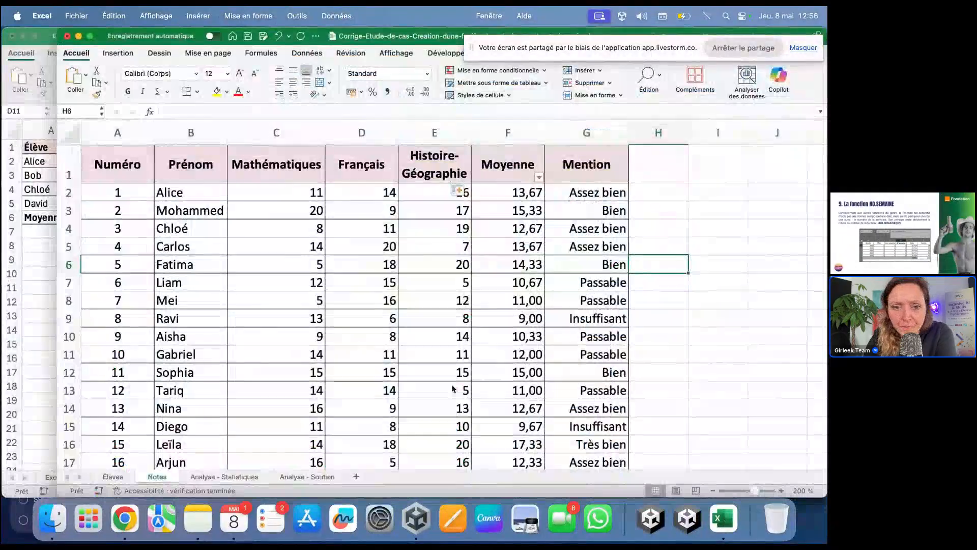
pyautogui.hotkey('ctrl', 'Down')
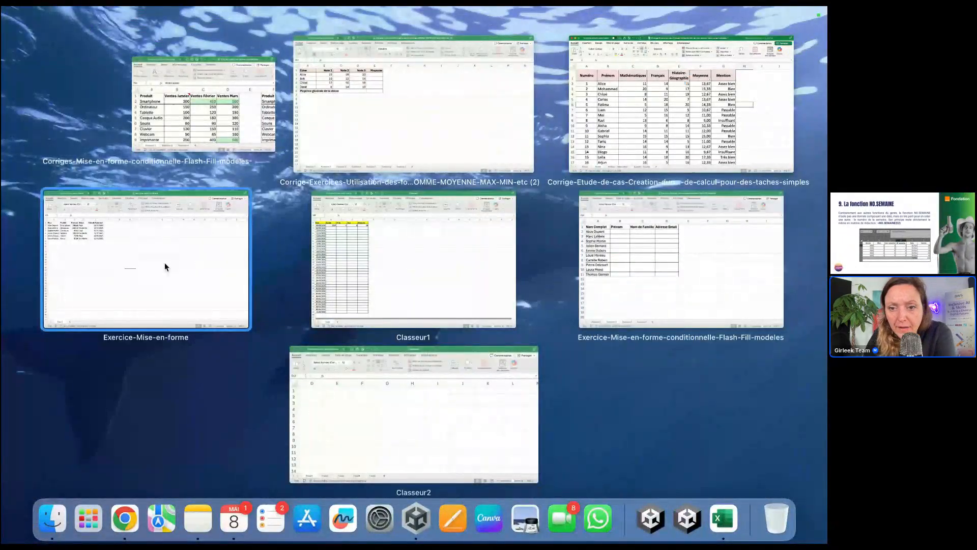
# Step: In Classeur1, clear the year, month, day and week values in B2:E2
pyautogui.click(373, 302)
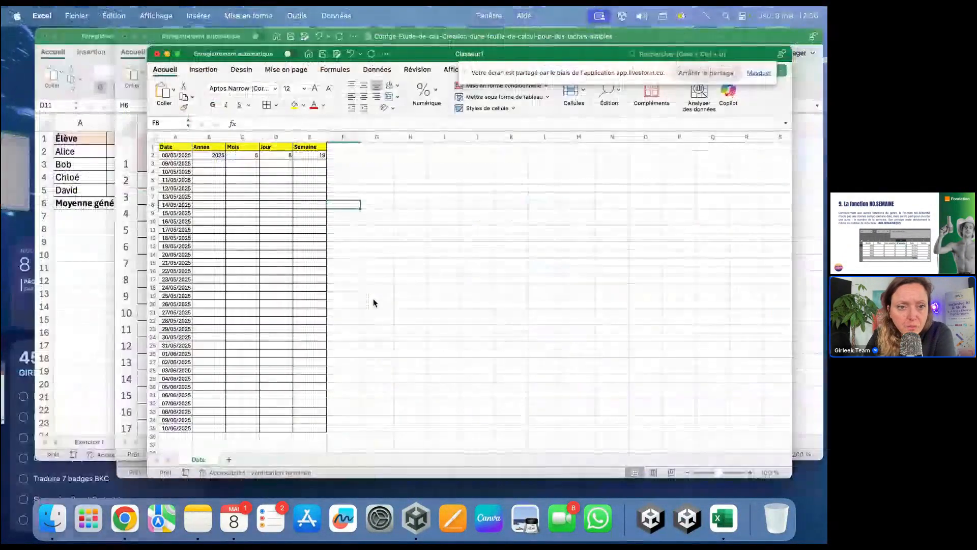
pyautogui.scroll(10, 256, 220)
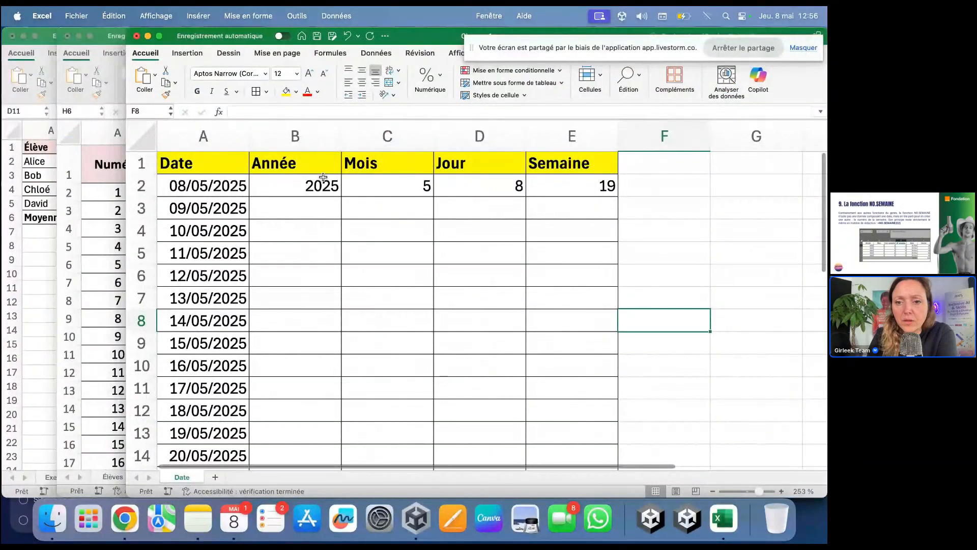
pyautogui.moveTo(323, 177); pyautogui.dragTo(568, 180)
pyautogui.press('Delete')
# Step: Enter =ANNEE(A2) in B2 to get the year 2025
pyautogui.click(284, 186)
pyautogui.write('=')
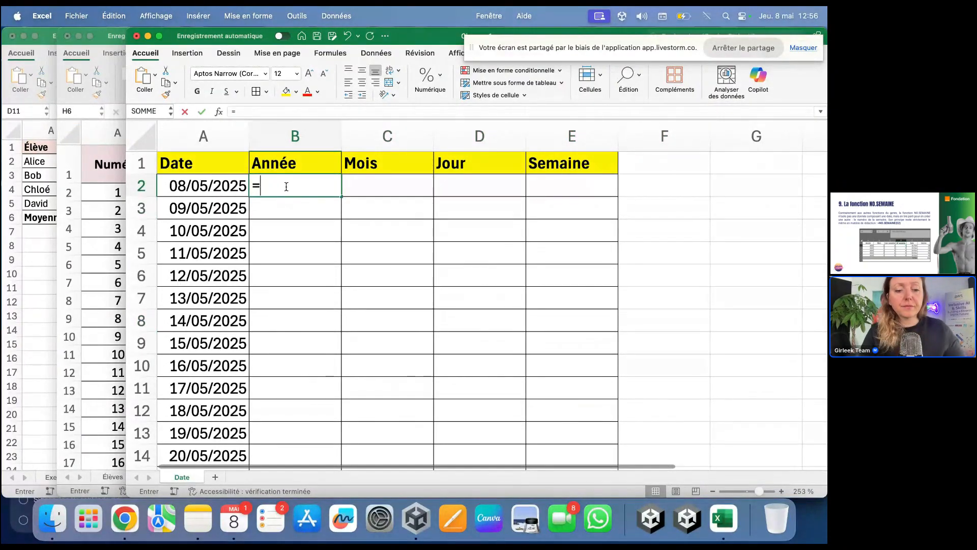
pyautogui.write('ann')
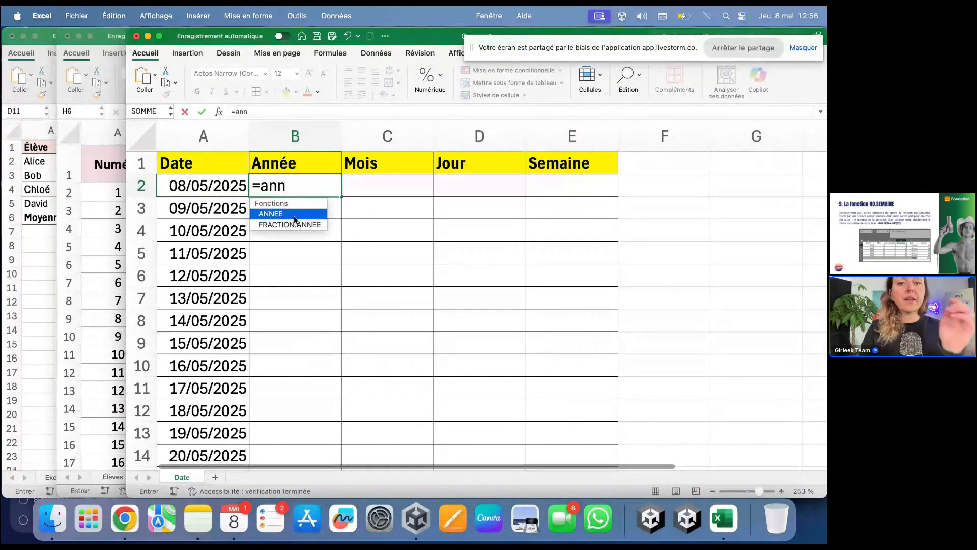
pyautogui.doubleClick(295, 216)
pyautogui.click(212, 181)
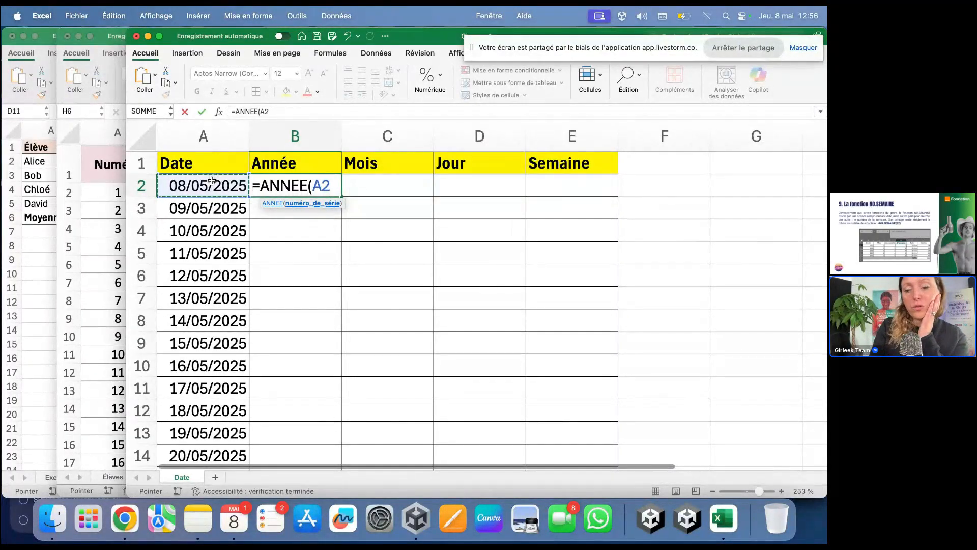
pyautogui.press('Return')
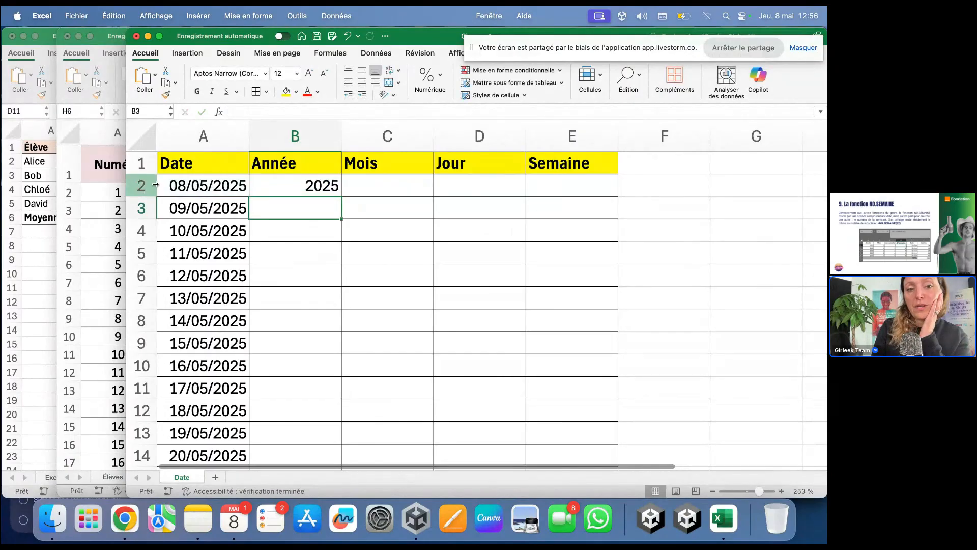
# Step: Enter =MOIS(A2) in C2 to get the month 5
pyautogui.click(371, 191)
pyautogui.write('=mois')
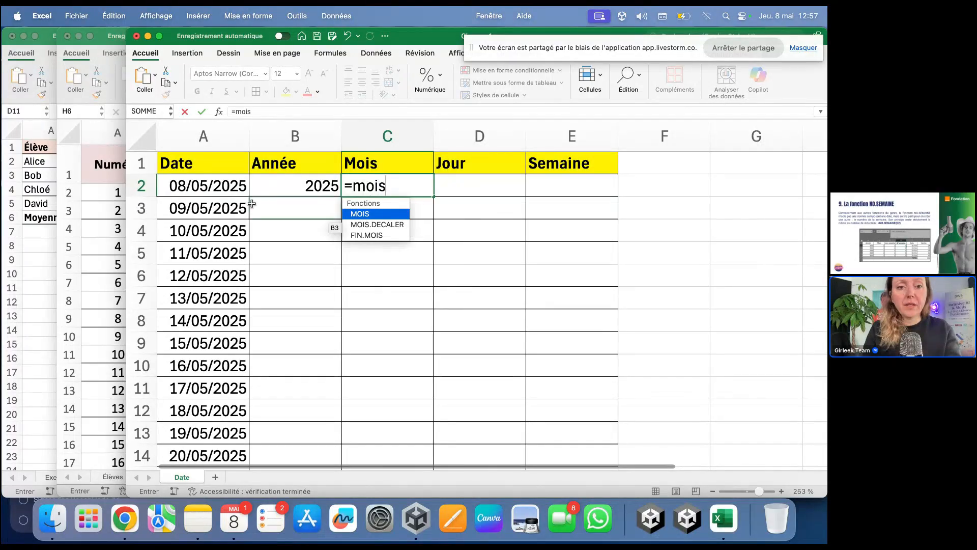
pyautogui.click(223, 191)
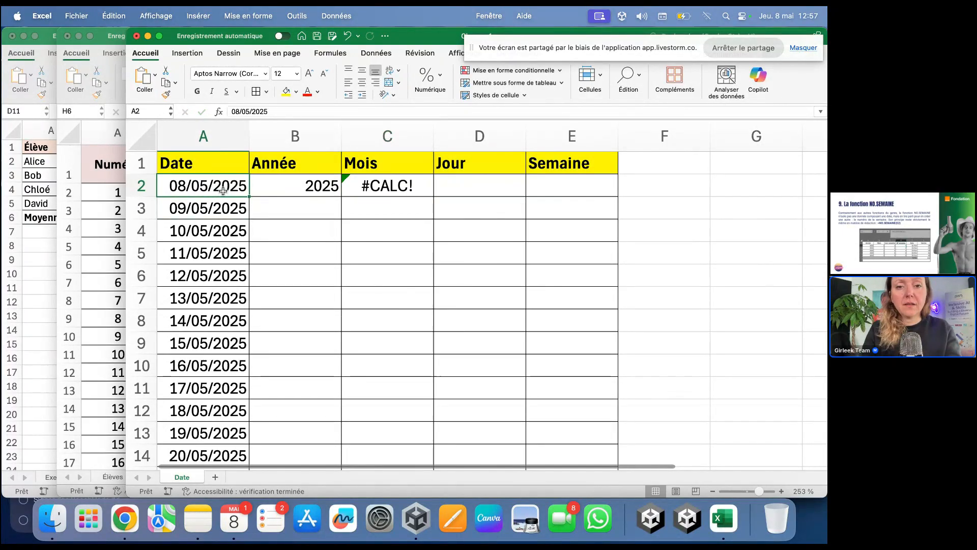
pyautogui.click(406, 191)
pyautogui.write('=')
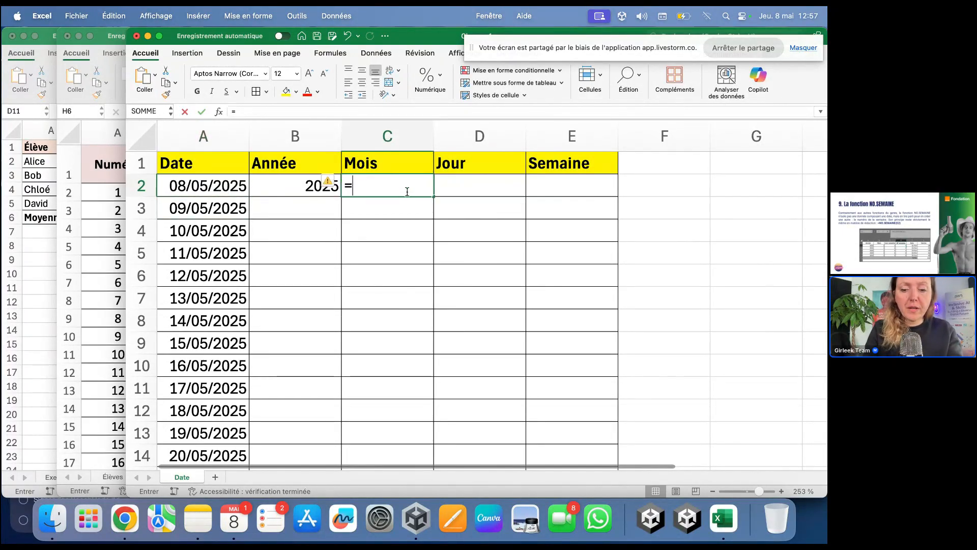
pyautogui.write('mois(')
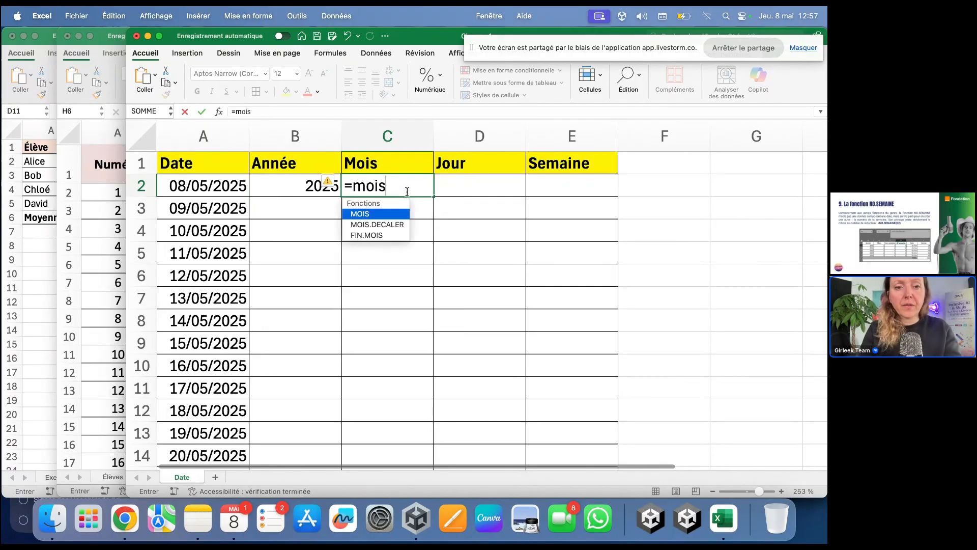
pyautogui.click(243, 190)
pyautogui.press('Return')
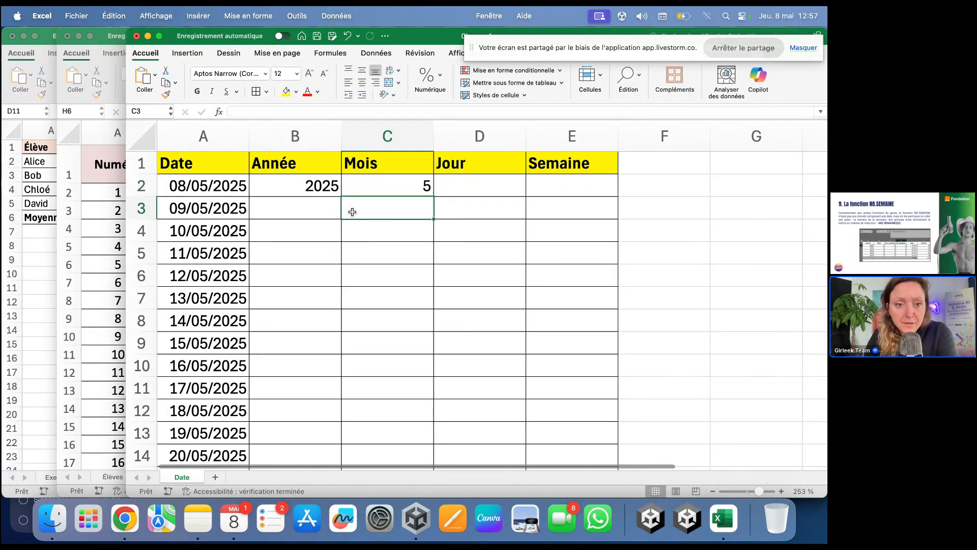
# Step: Enter =JOUR(A2) in D2 and begin the =NB. week-number formula in E2
pyautogui.click(510, 184)
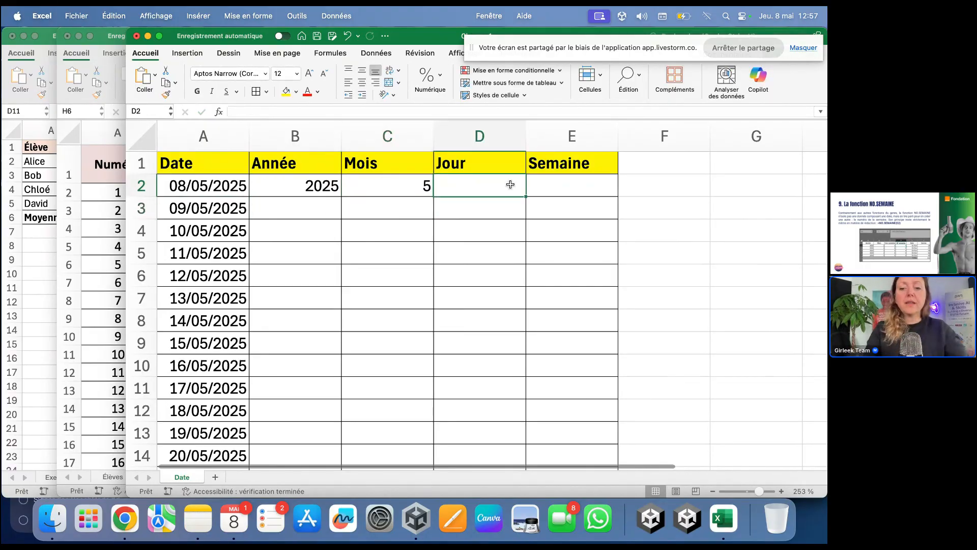
pyautogui.write('=')
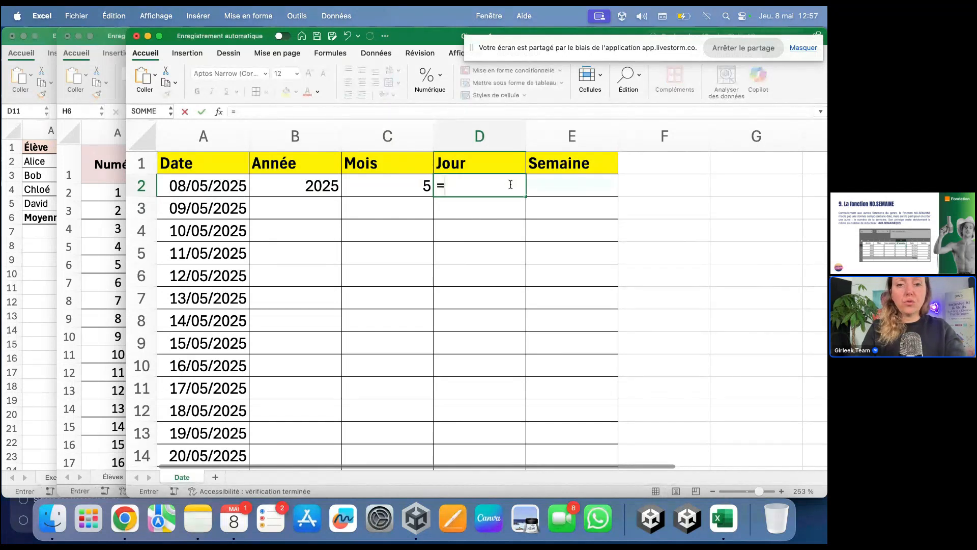
pyautogui.write('jour(')
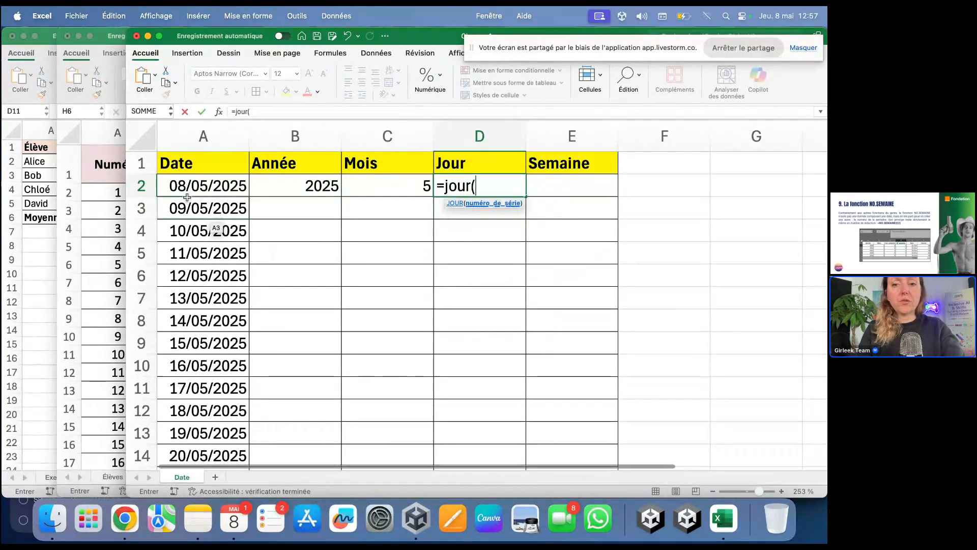
pyautogui.click(177, 188)
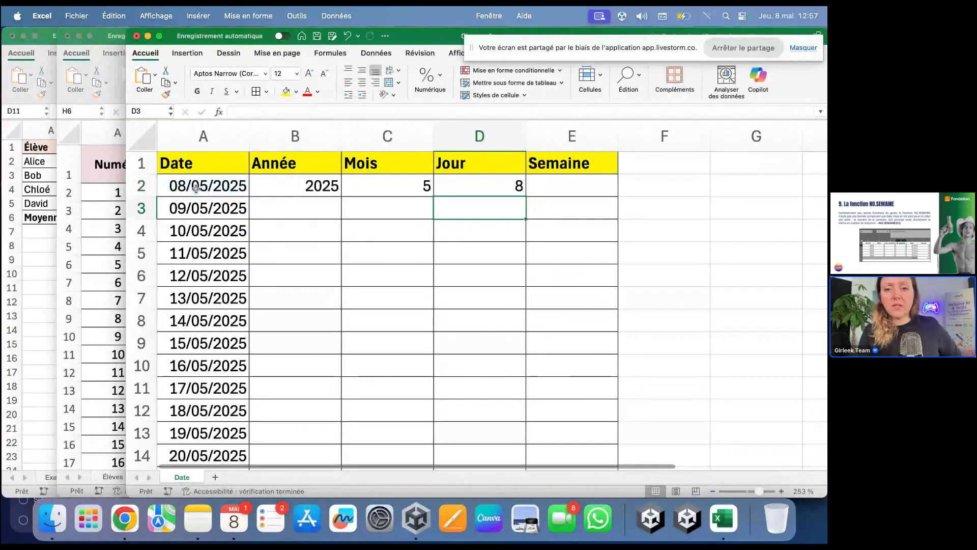
pyautogui.click(609, 180)
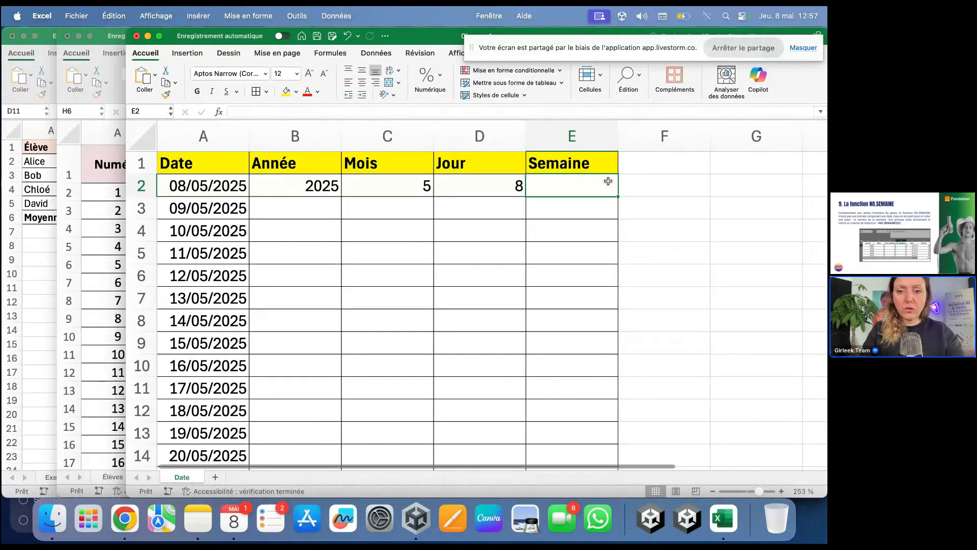
pyautogui.write('=')
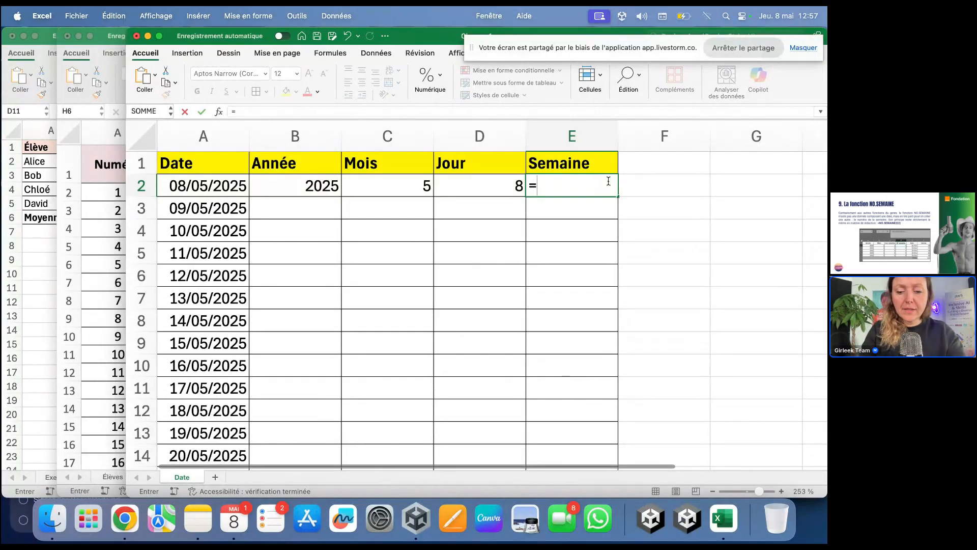
pyautogui.write('N')
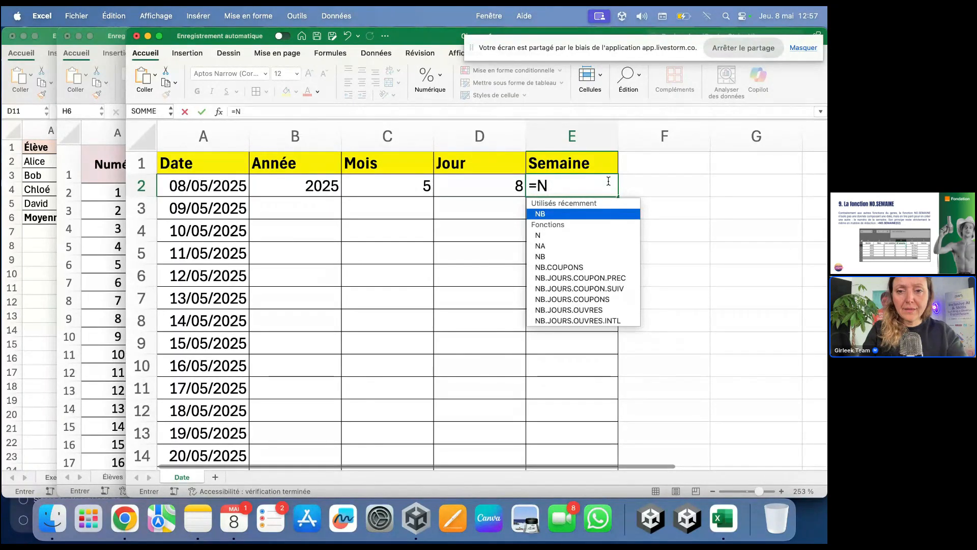
pyautogui.write('B.')
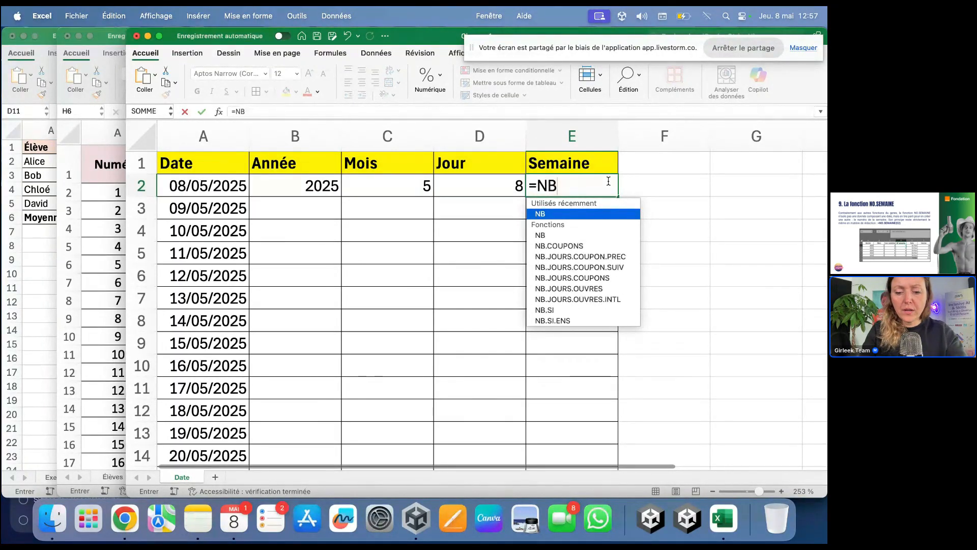
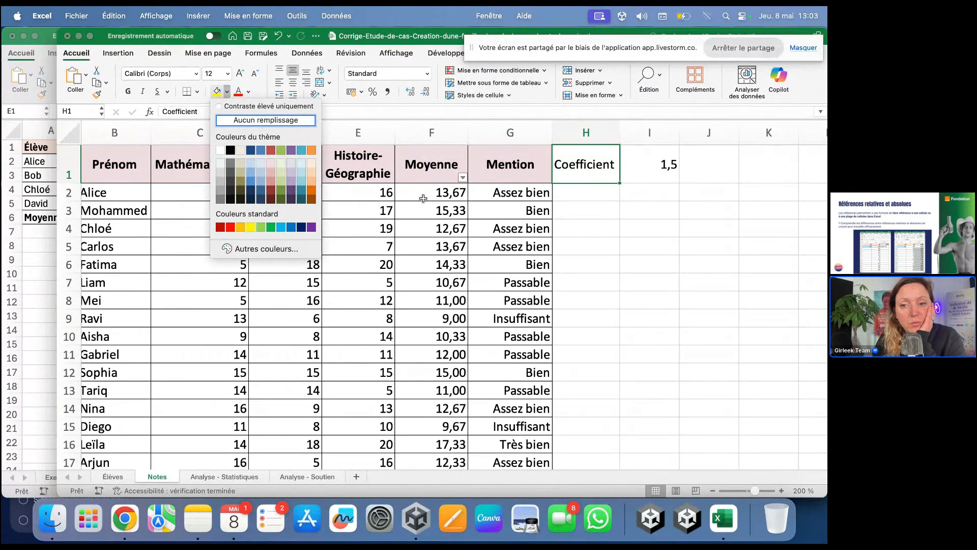
# Step: Make the Coefficient label in H1 bold and fill the coefficient cell I1 yellow
pyautogui.click(605, 255)
pyautogui.press('super+b')
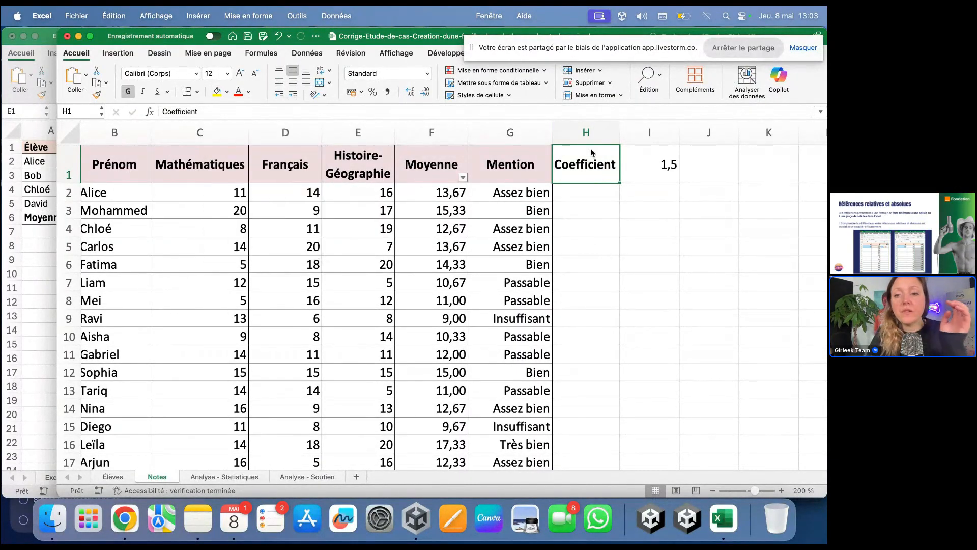
pyautogui.click(664, 171)
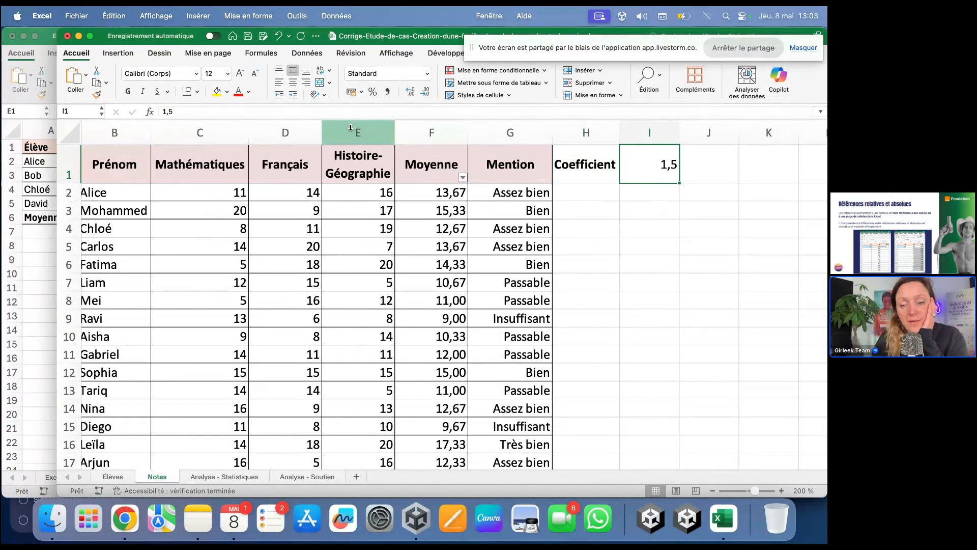
pyautogui.click(216, 92)
pyautogui.click(523, 264)
# Step: Enter =F2*I1 in H2, copy it down to H15, and inspect H3's shifted formula
pyautogui.click(583, 192)
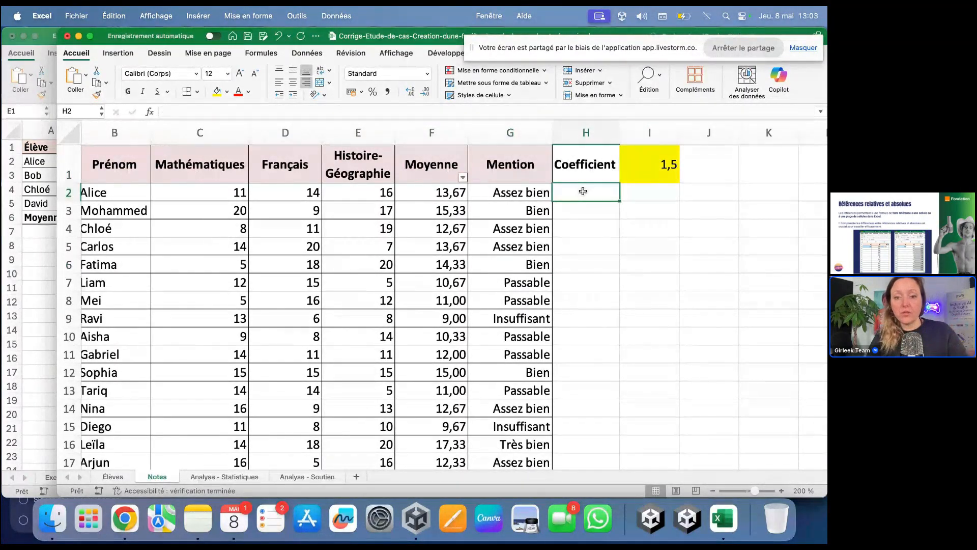
pyautogui.write('=')
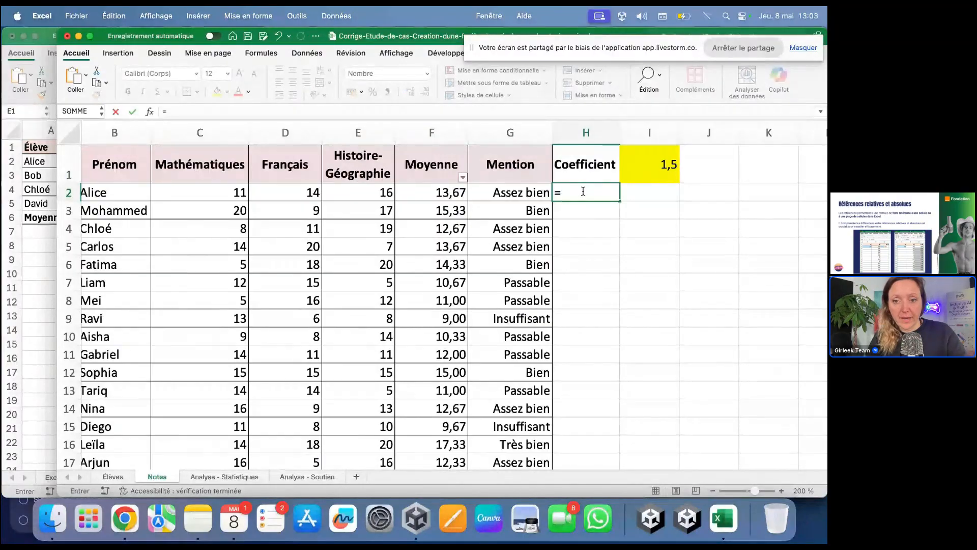
pyautogui.click(464, 197)
pyautogui.write('*')
pyautogui.click(642, 162)
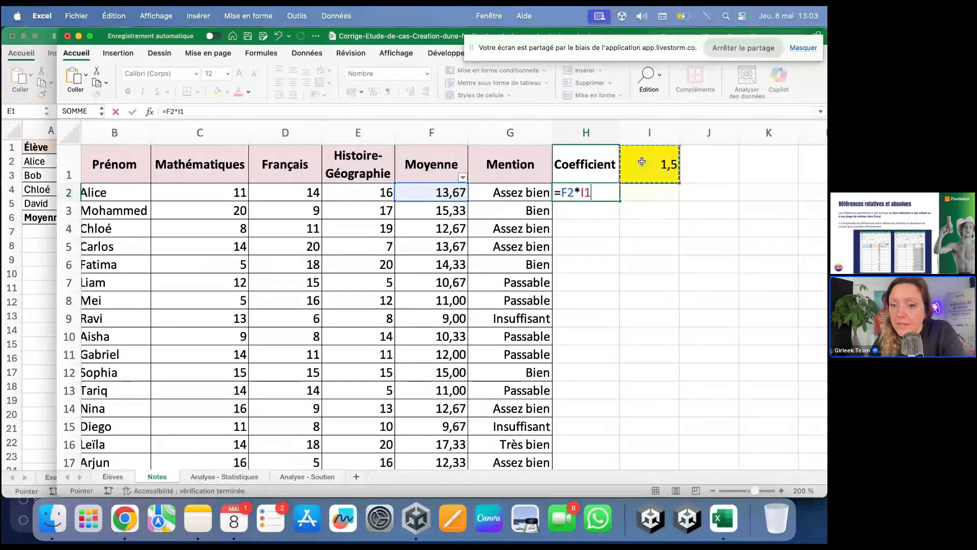
pyautogui.press('Return')
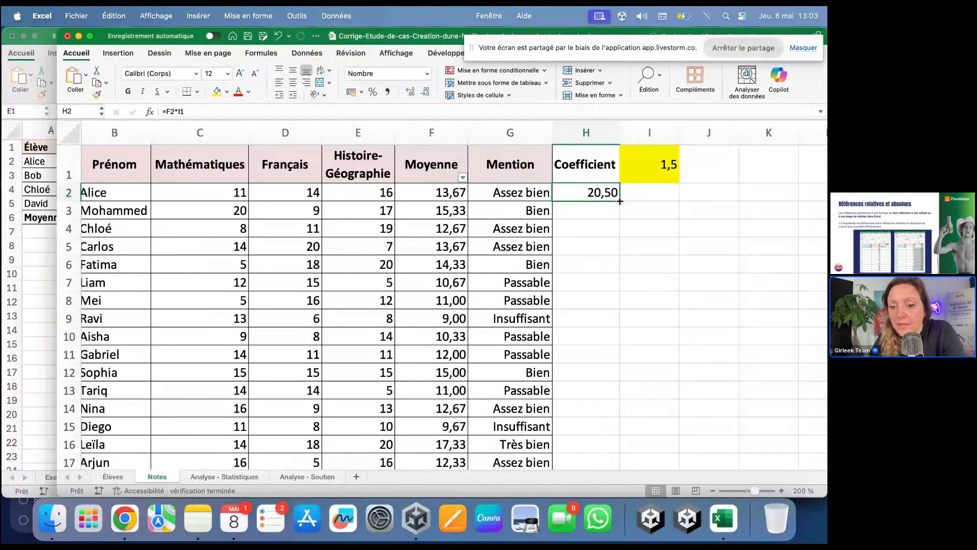
pyautogui.moveTo(620, 201); pyautogui.dragTo(616, 428)
pyautogui.click(600, 211)
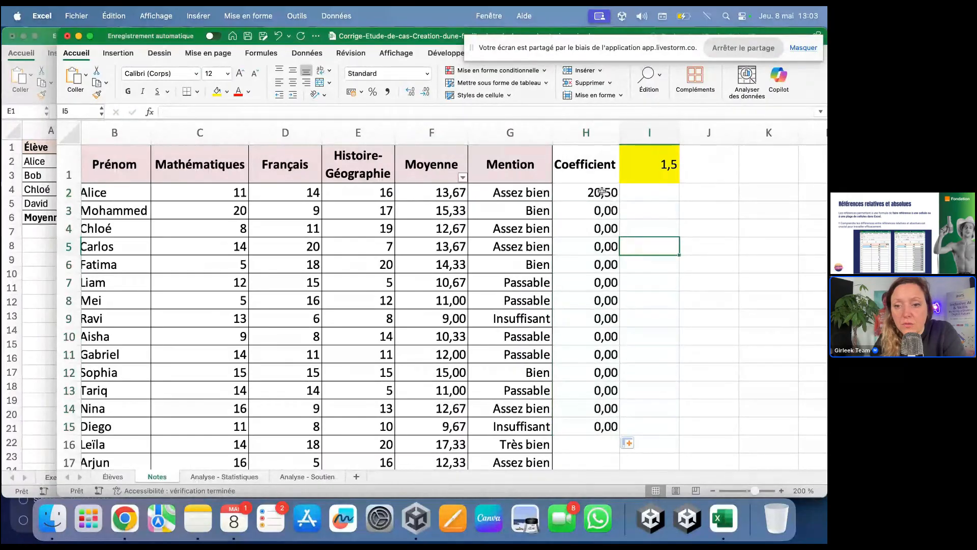
pyautogui.doubleClick(600, 212)
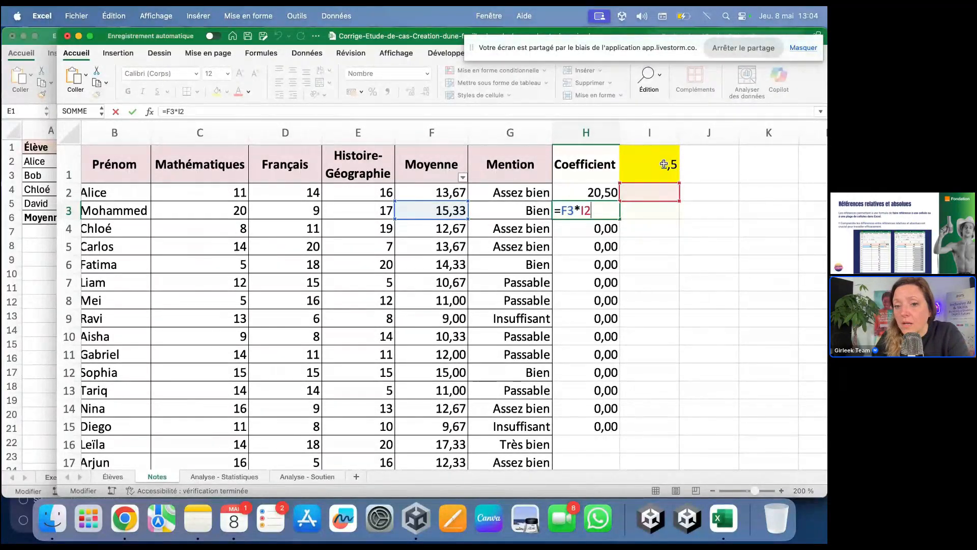
# Step: Inspect the formulas in H3 through H6, showing the shifted reference such as =F6*I5
pyautogui.press('Return')
pyautogui.doubleClick(585, 227)
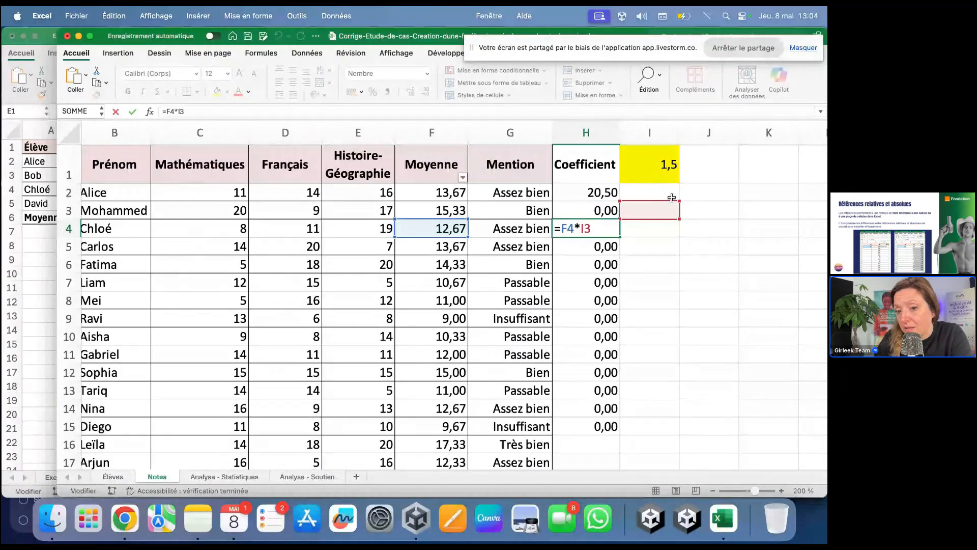
pyautogui.press('Return')
pyautogui.press('F2')
pyautogui.press('Return')
pyautogui.press('F2')
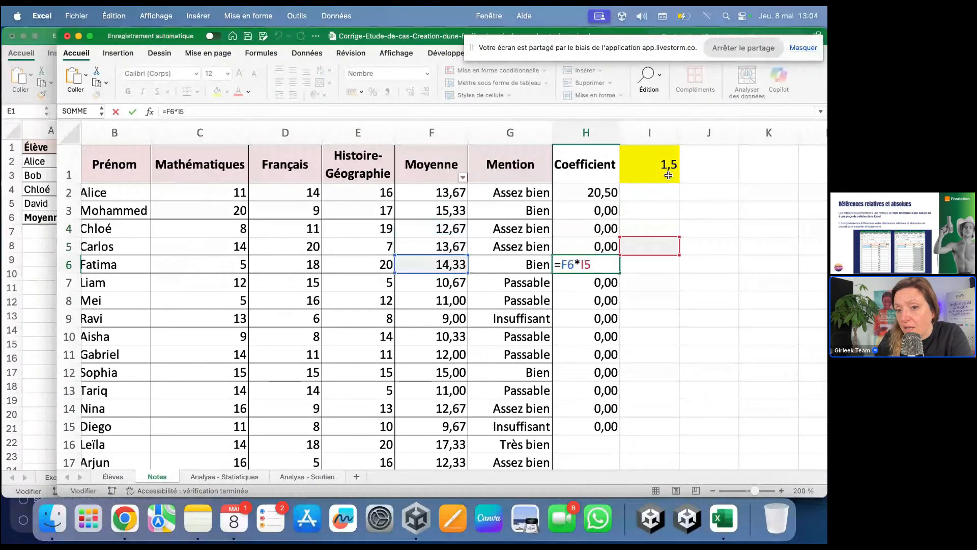
pyautogui.press('Return')
# Step: Change H2 to =F2*$I$1 and fill it down to row 20
pyautogui.click(591, 194)
pyautogui.press('F2')
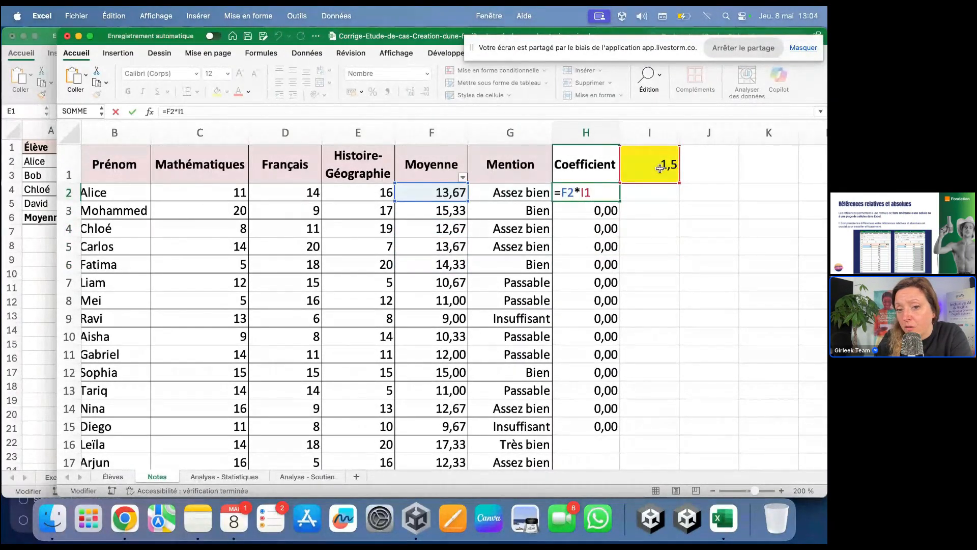
pyautogui.write('$')
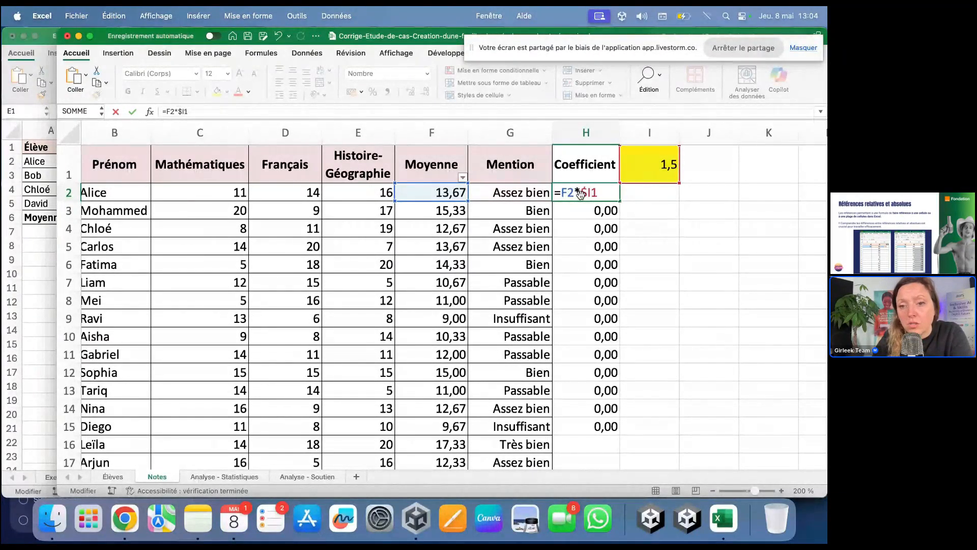
pyautogui.press('Right')
pyautogui.write('$')
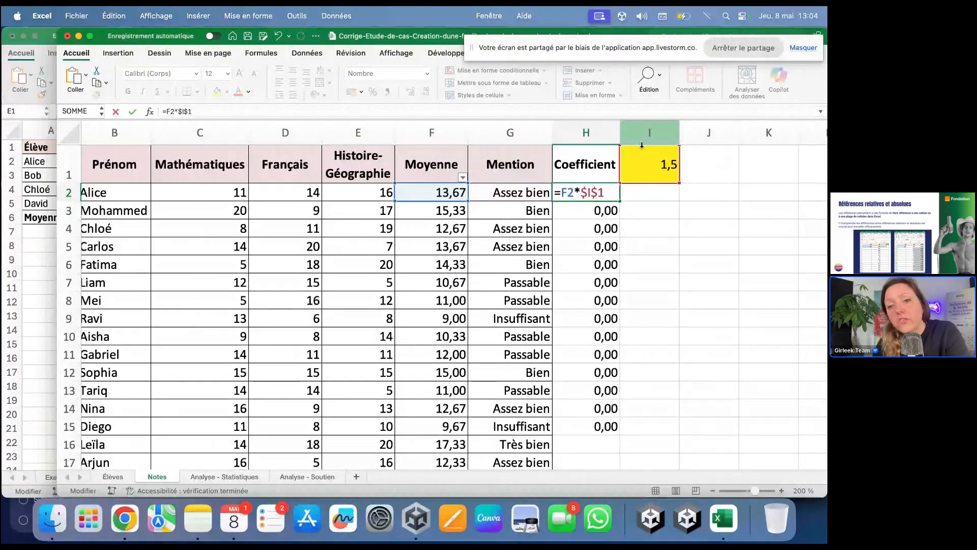
pyautogui.hotkey('ctrl', 'Return')
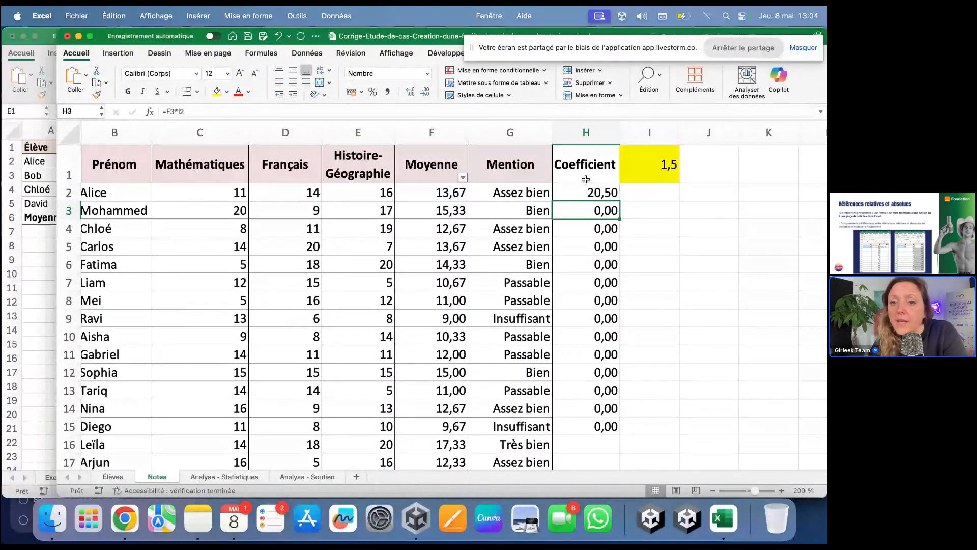
pyautogui.moveTo(622, 202); pyautogui.dragTo(597, 441)
# Step: Check the locked $I$1 reference in H3, H4, H6, H9 and H12, undoing a stray H8 reference
pyautogui.scroll(3, 573, 359)
pyautogui.click(572, 359)
pyautogui.doubleClick(612, 212)
pyautogui.click(606, 231)
pyautogui.doubleClick(606, 232)
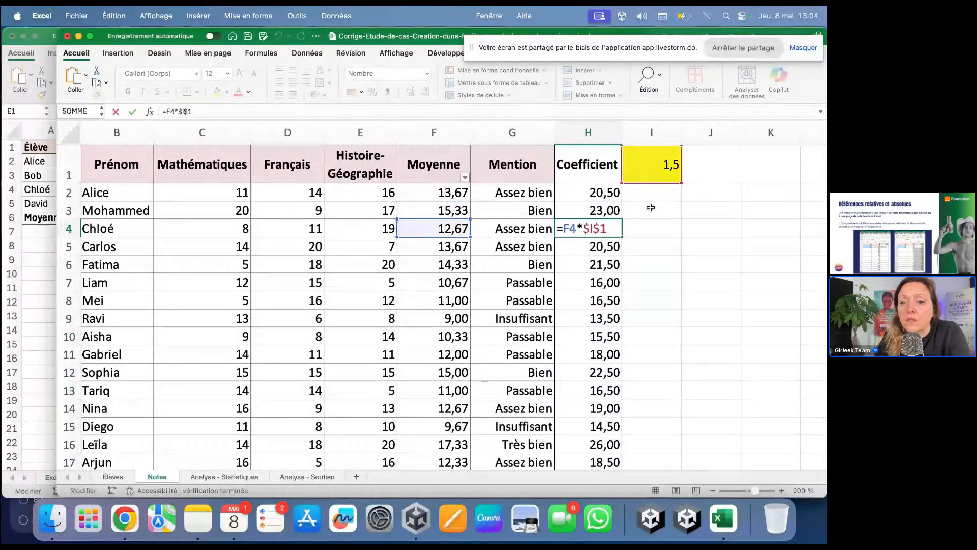
pyautogui.doubleClick(588, 267)
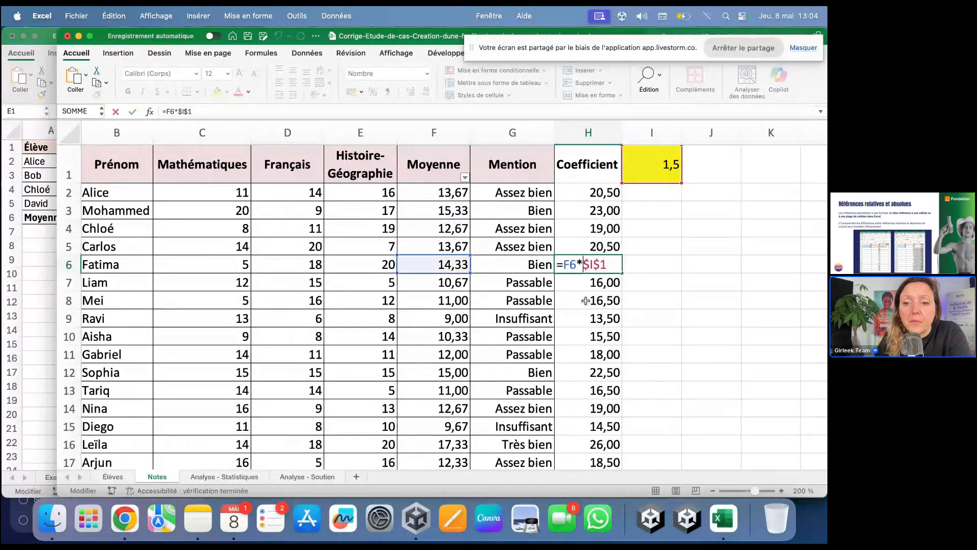
pyautogui.click(586, 306)
pyautogui.press('BackSpace')
pyautogui.press('BackSpace')
pyautogui.press('Return')
pyautogui.click(590, 317)
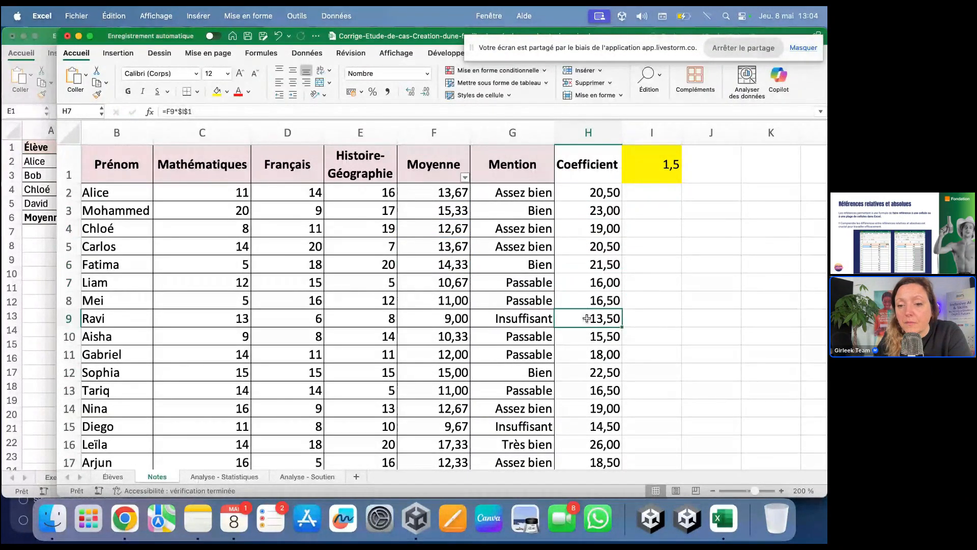
pyautogui.doubleClick(589, 317)
pyautogui.doubleClick(592, 364)
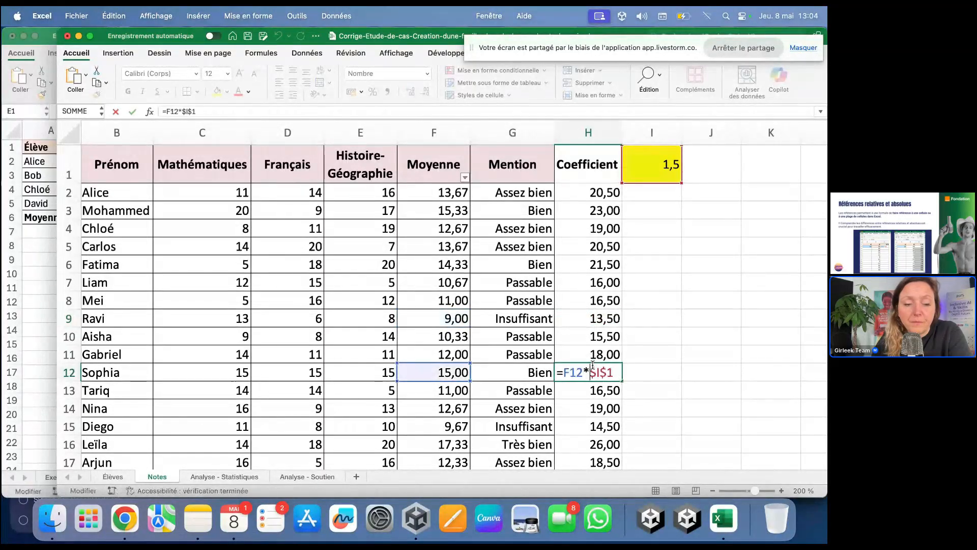
pyautogui.press('Return')
pyautogui.click(124, 521)
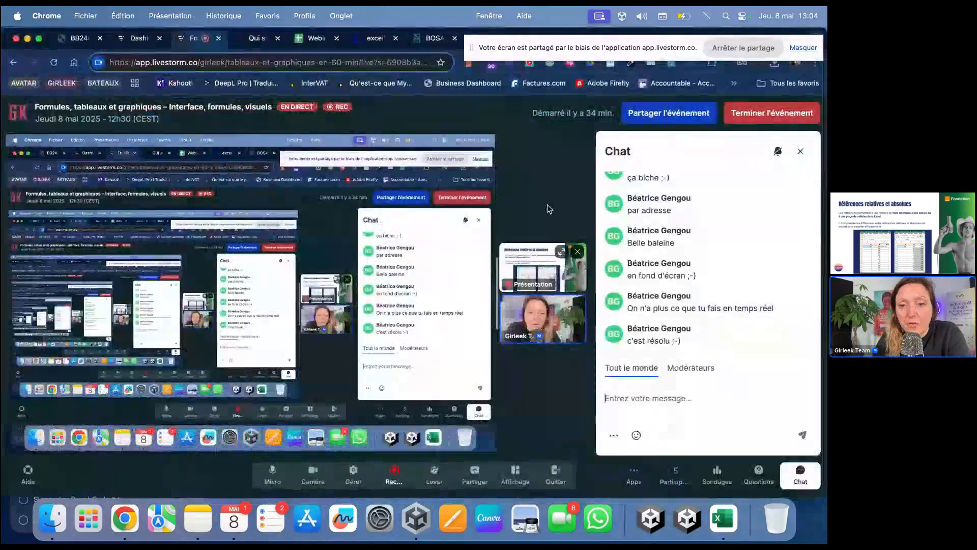
pyautogui.click(572, 249)
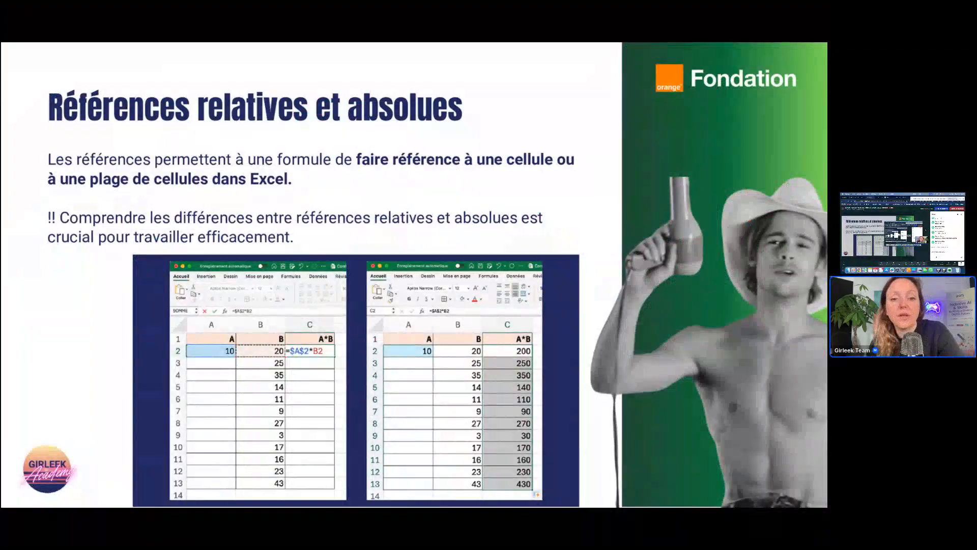
pyautogui.press('Right')
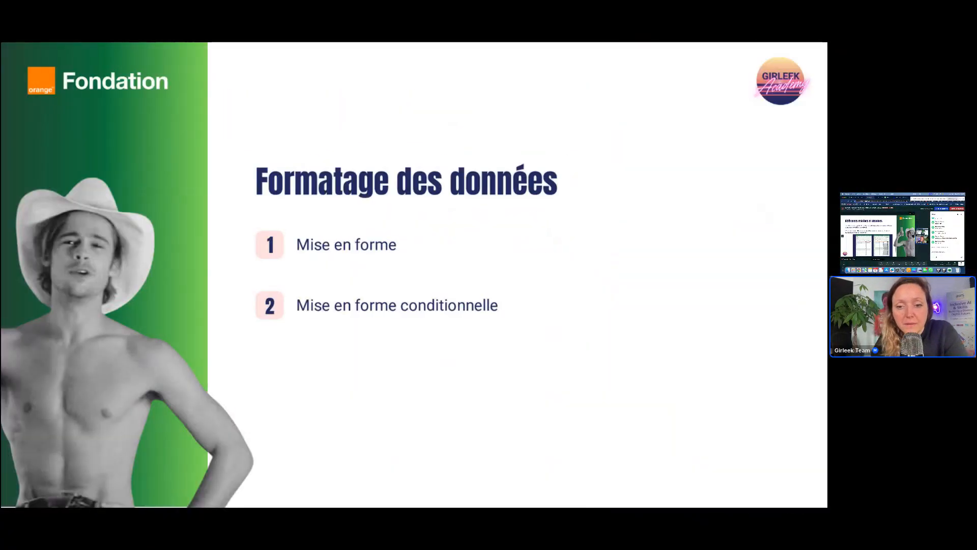
pyautogui.press('Left')
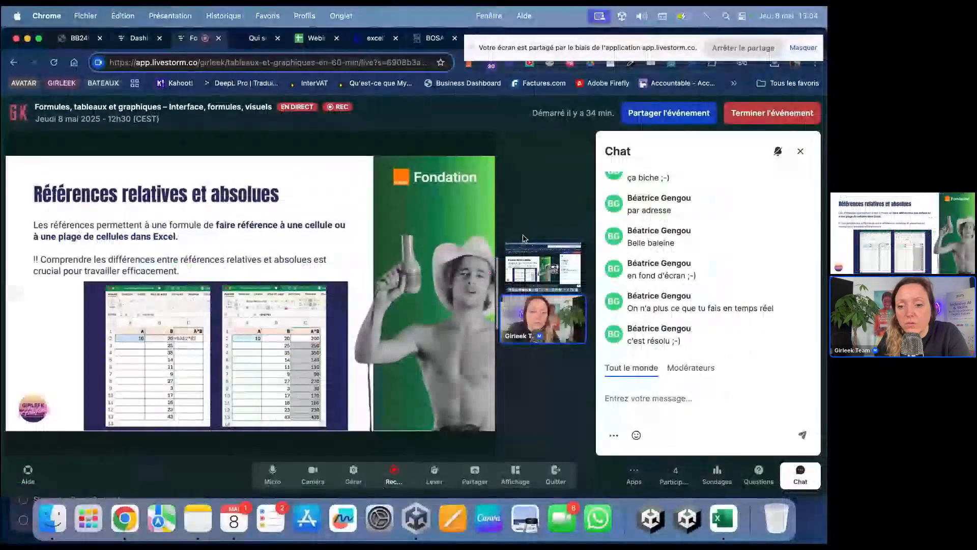
pyautogui.click(562, 252)
# Step: Change the coefficient in I1 to 2 so H2 recalculates to 27,33, then return to the browser
pyautogui.press('super+Tab')
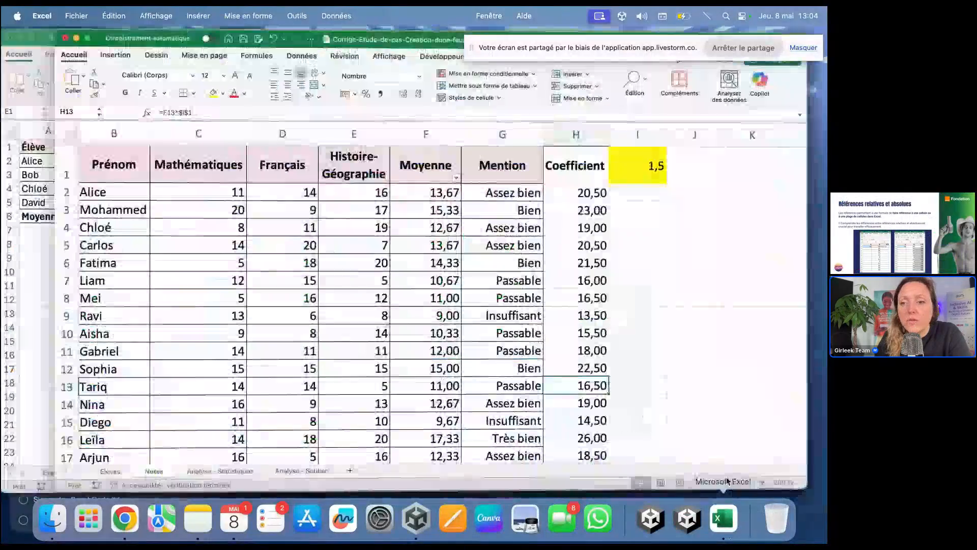
pyautogui.click(655, 164)
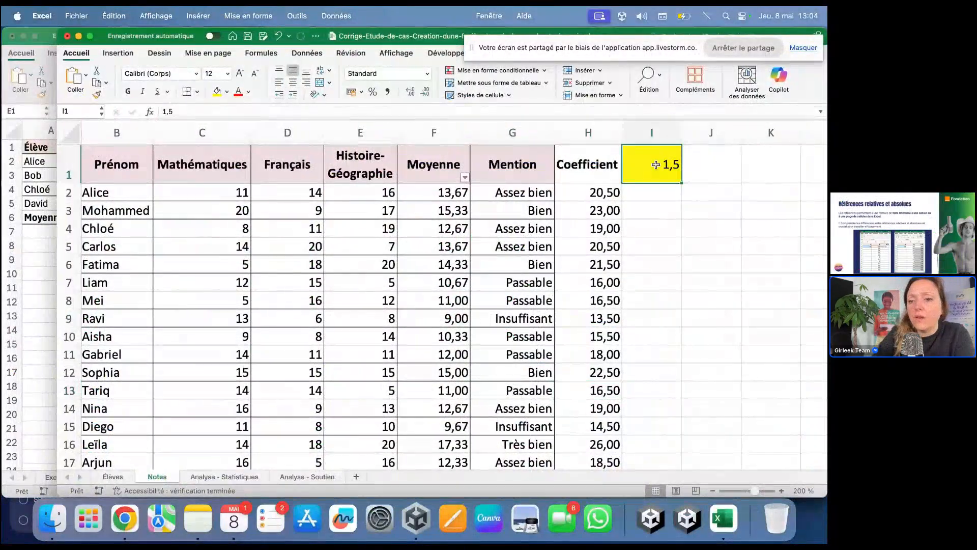
pyautogui.write('2')
pyautogui.press('Return')
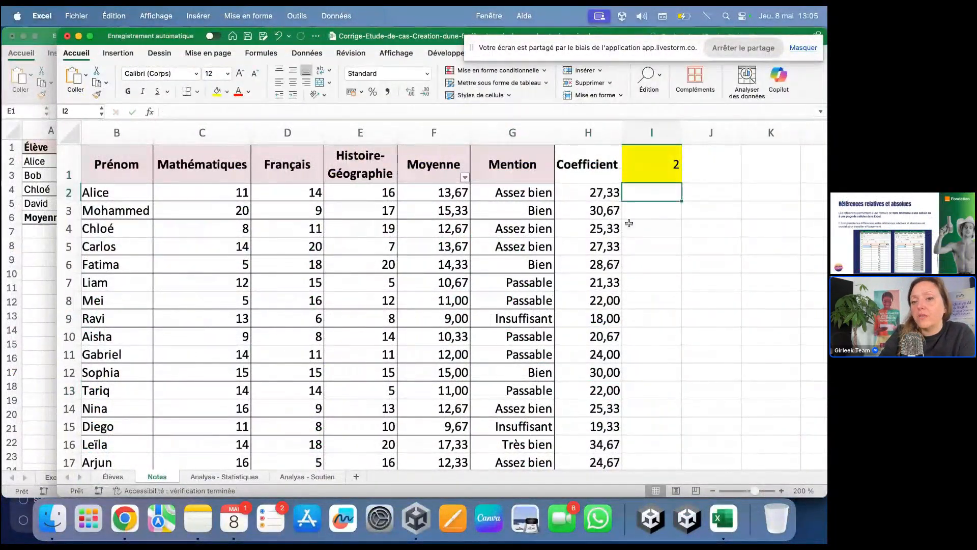
pyautogui.click(596, 133)
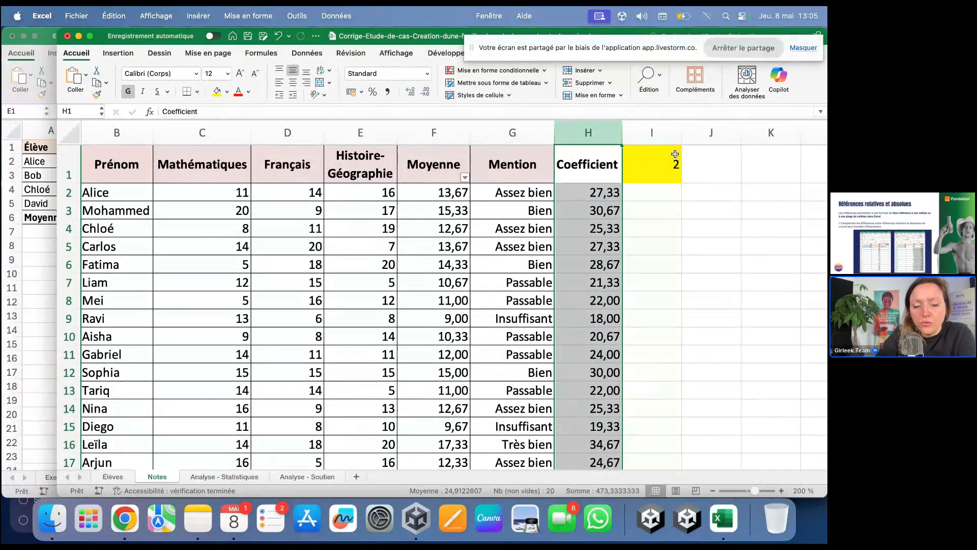
pyautogui.press('super+Tab')
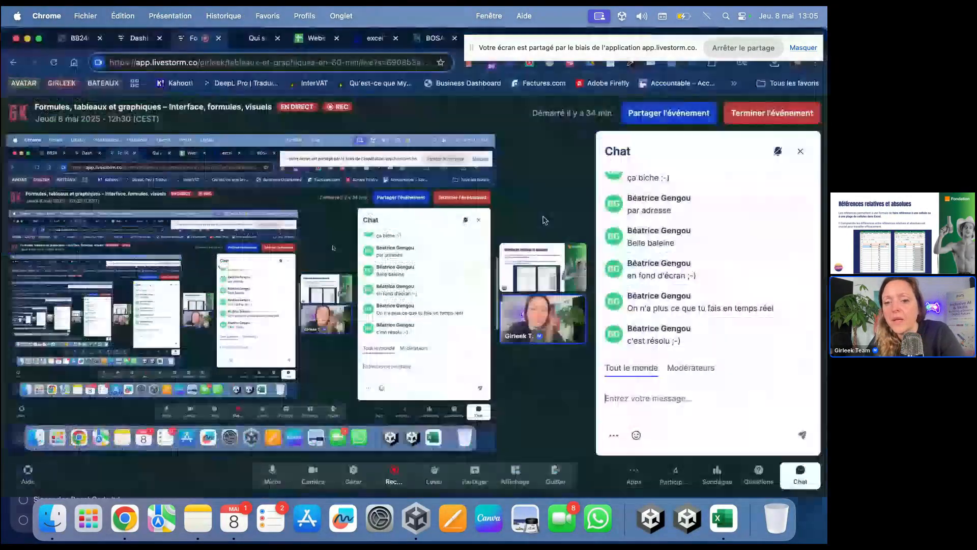
# Step: Put the Formatage des données slides on the Livestorm stage, then bring Excel back to the front
pyautogui.click(556, 256)
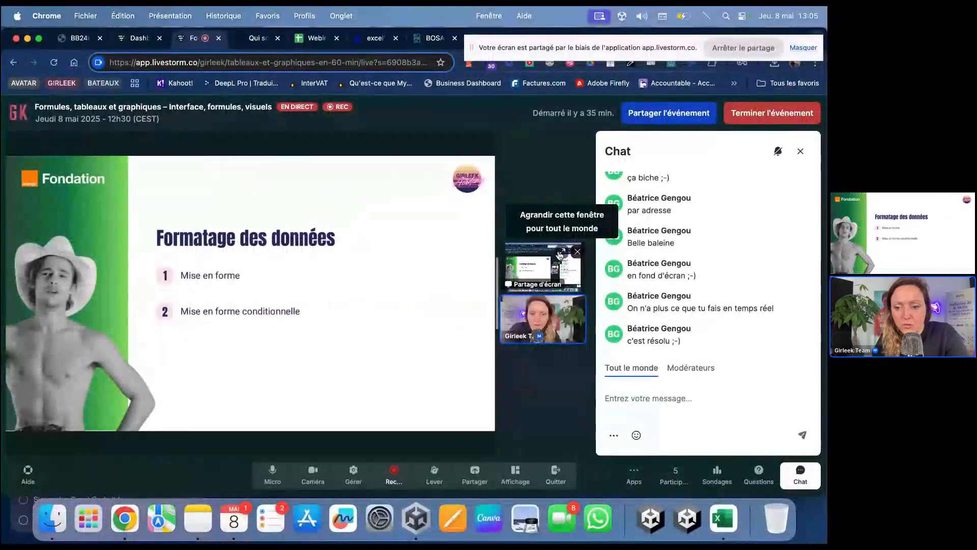
pyautogui.click(721, 539)
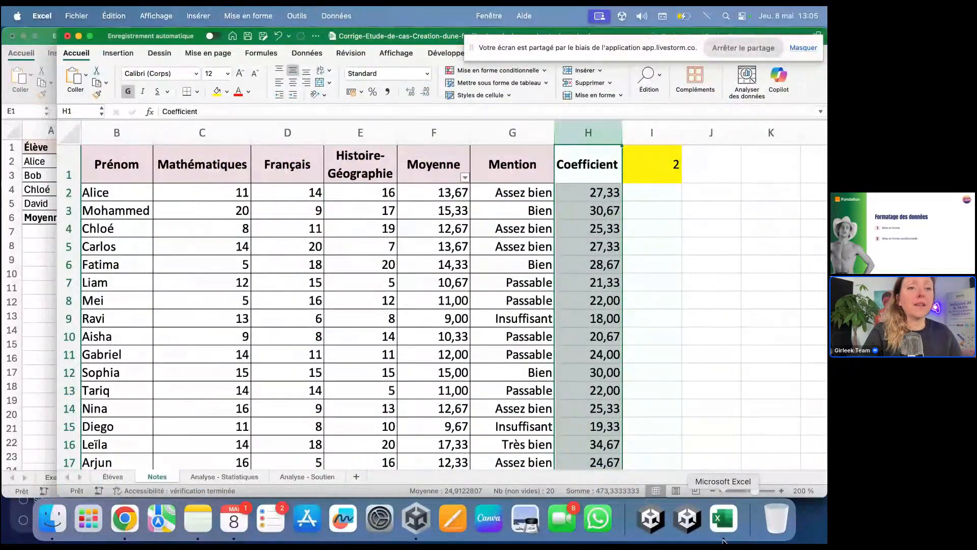
# Step: Bring the conditional-formatting workbook forward, widen it to show columns A–I, and select B2:D11
pyautogui.moveTo(825, 12)
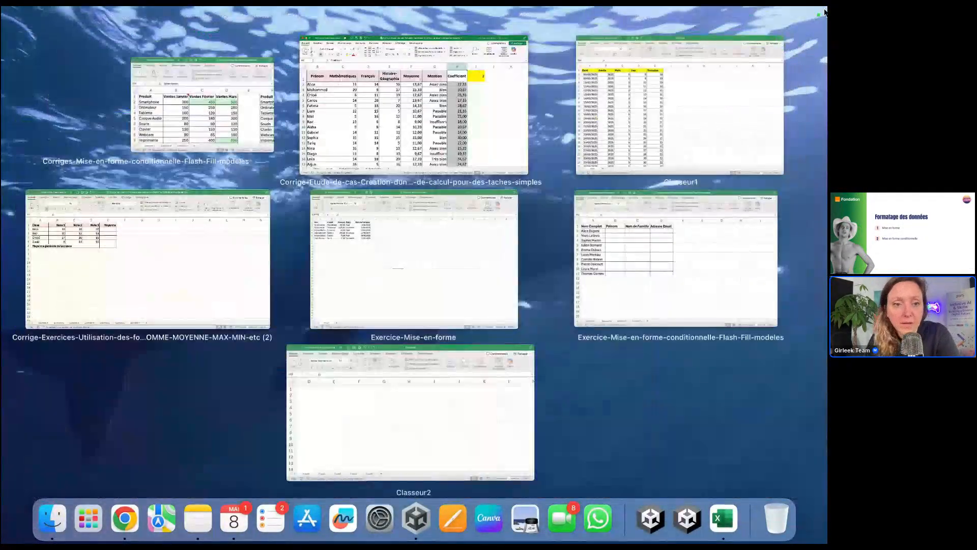
pyautogui.click(186, 128)
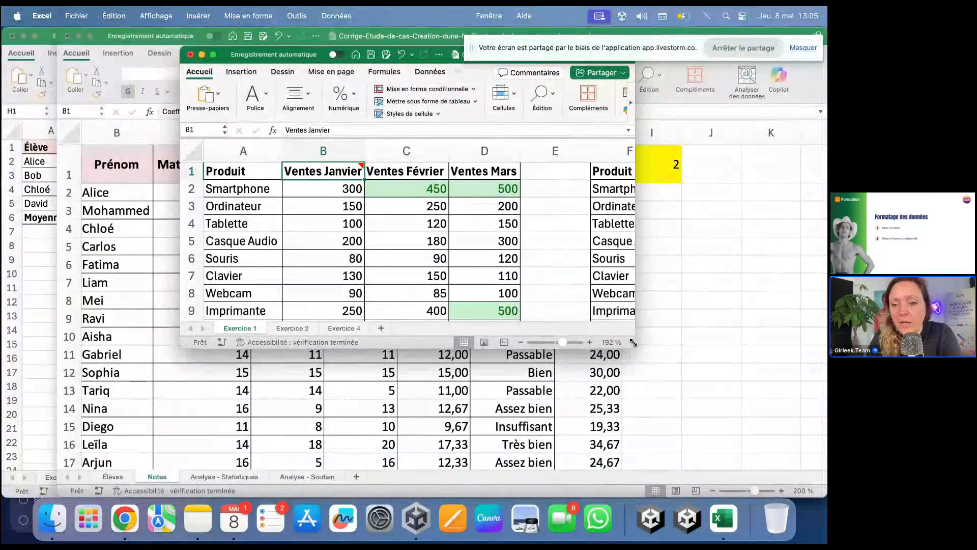
pyautogui.doubleClick(633, 342)
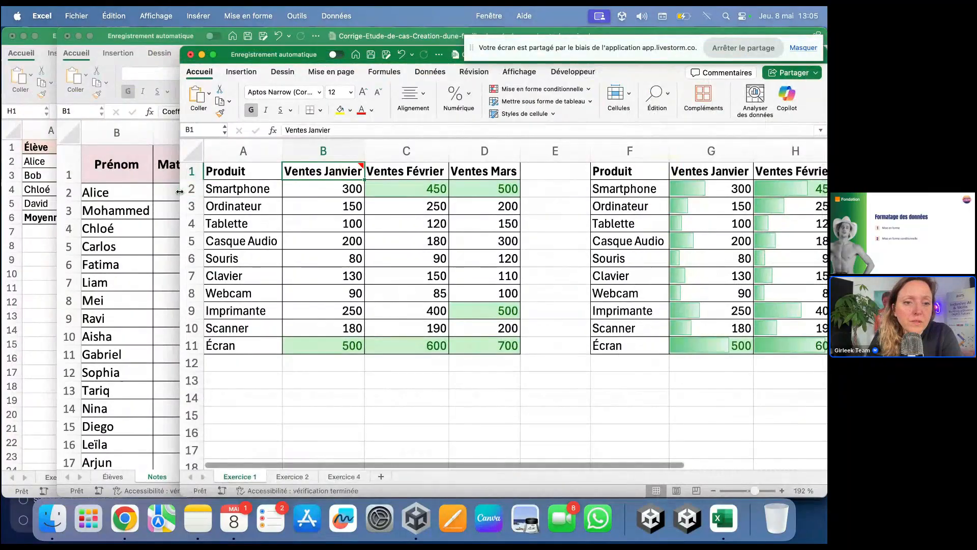
pyautogui.moveTo(180, 192); pyautogui.dragTo(50, 190)
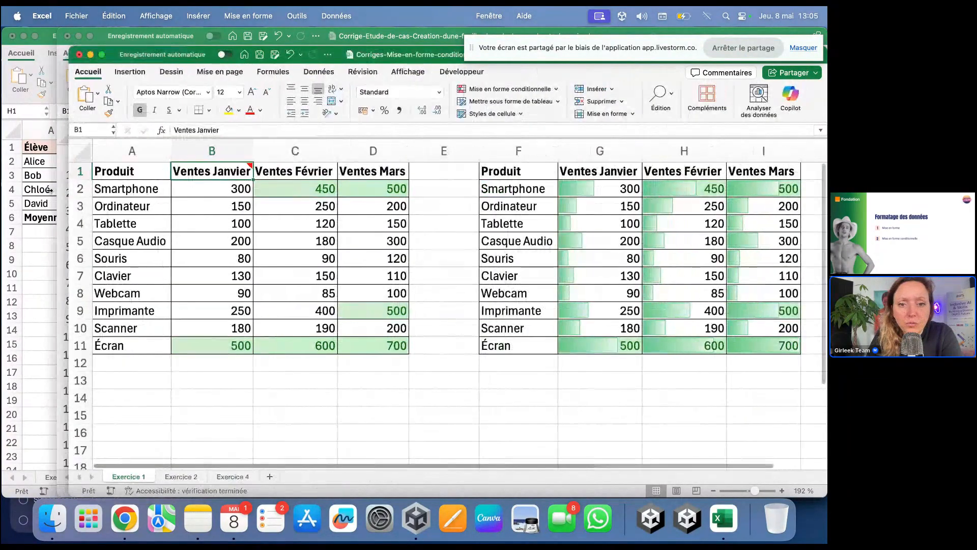
pyautogui.click(300, 206)
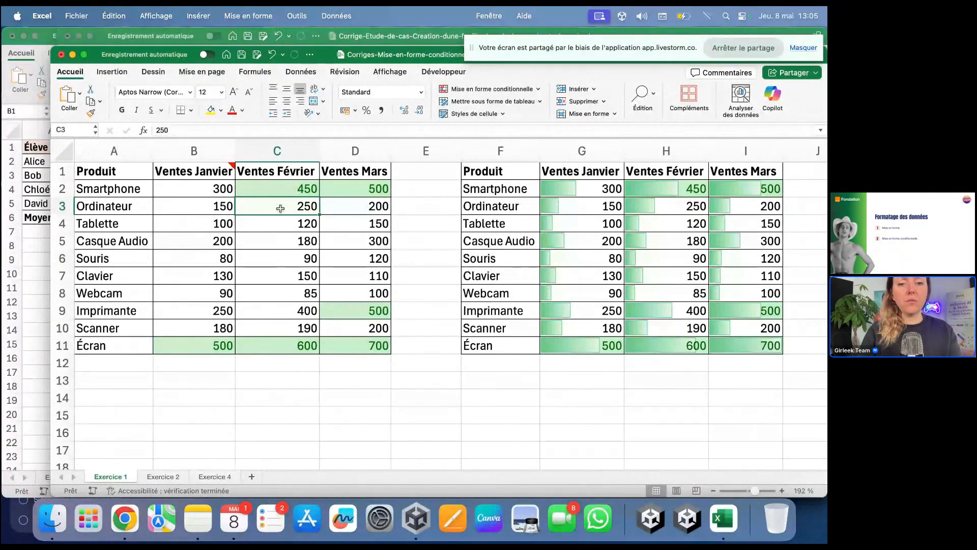
pyautogui.moveTo(203, 184); pyautogui.dragTo(356, 346)
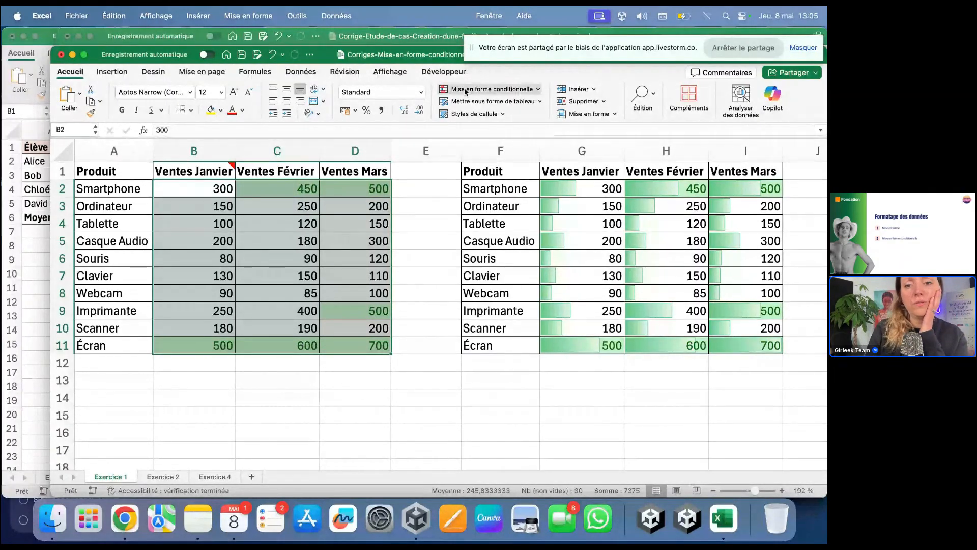
# Step: Remove the 'Valeur de la cellule > 400' rule from B2:D11 in Gérer les règles
pyautogui.click(489, 88)
pyautogui.moveTo(485, 164)
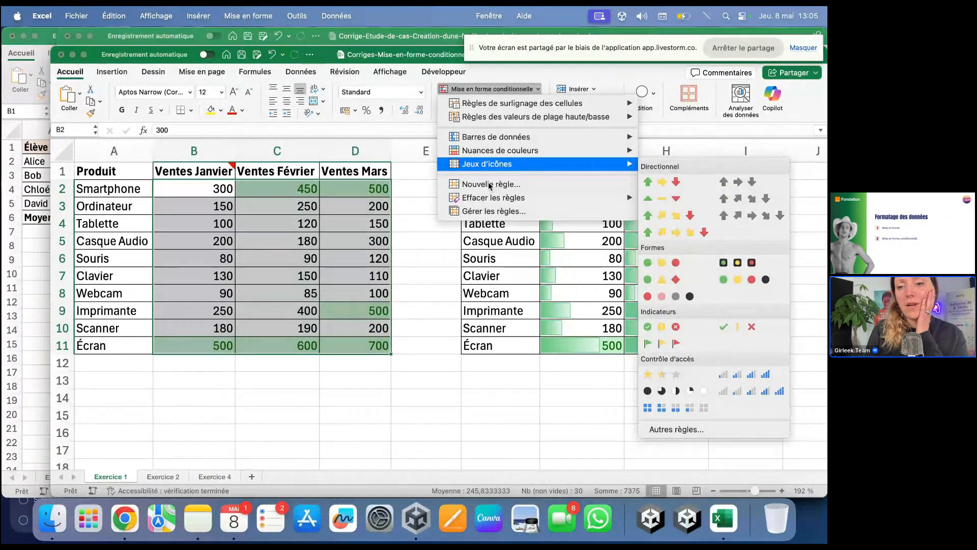
pyautogui.moveTo(585, 103)
pyautogui.click(686, 106)
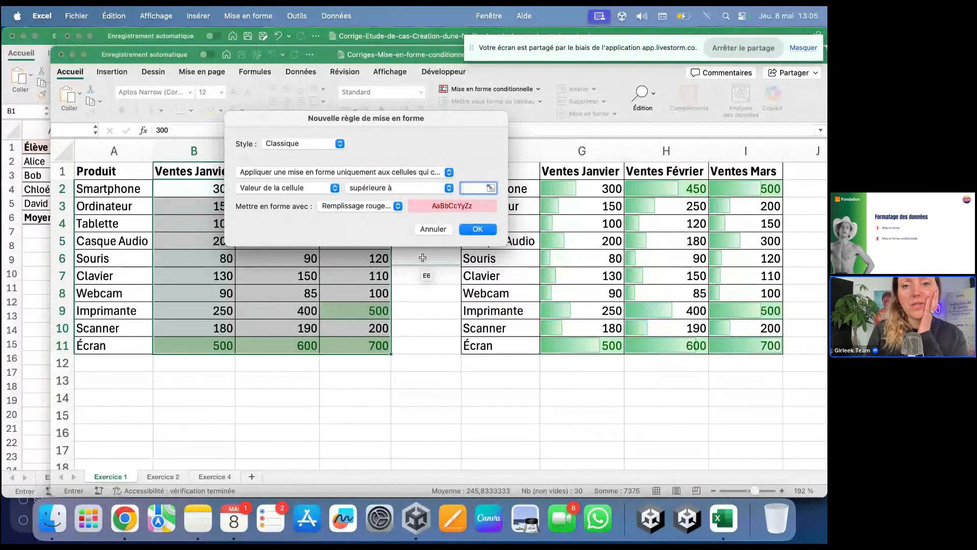
pyautogui.click(433, 229)
pyautogui.click(489, 88)
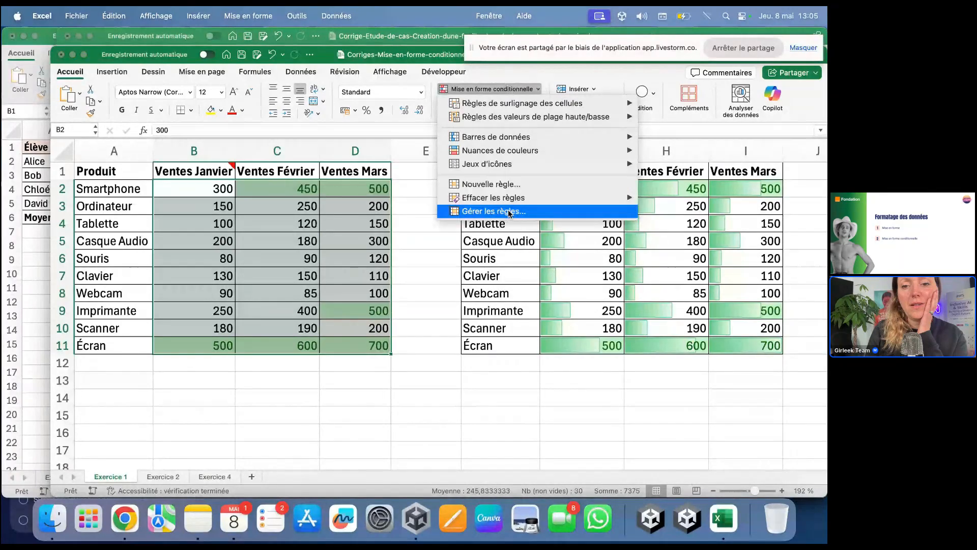
pyautogui.click(507, 211)
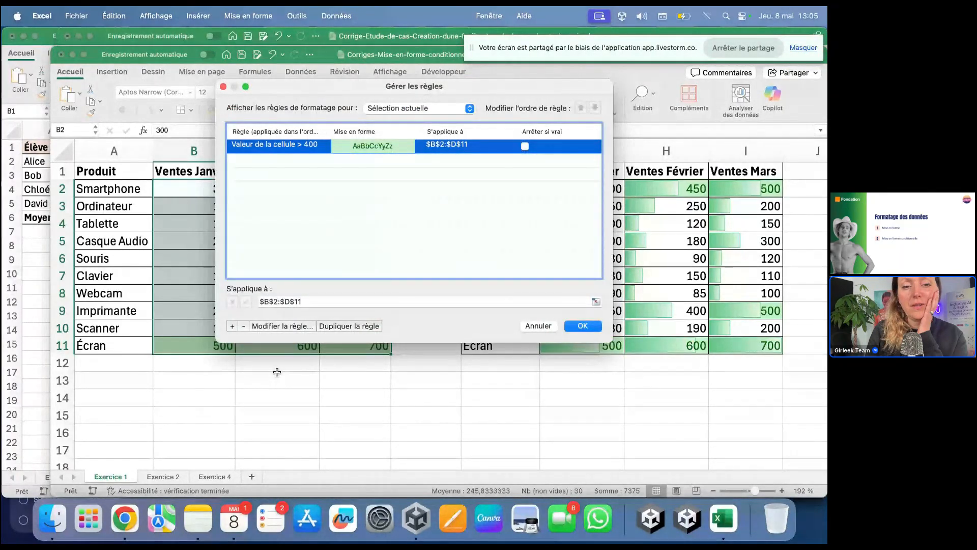
pyautogui.click(247, 326)
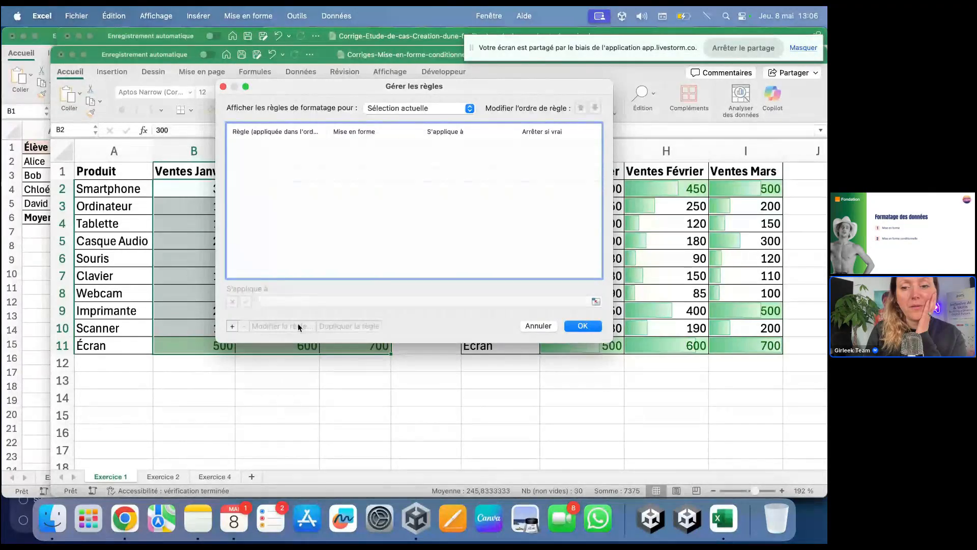
pyautogui.click(583, 326)
pyautogui.click(582, 397)
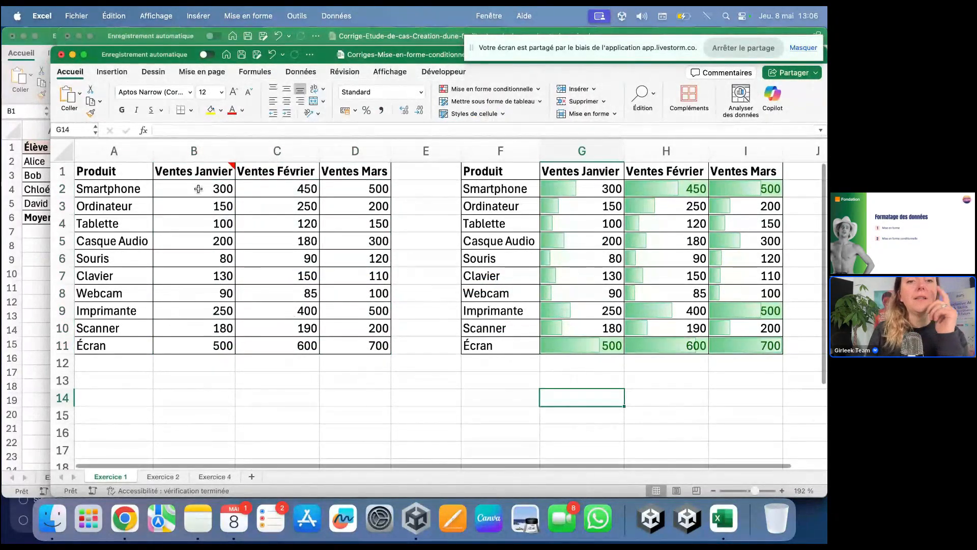
# Step: Add an Inférieur à rule giving B2:D11 values below 100 a light red fill
pyautogui.click(198, 189)
pyautogui.moveTo(198, 189); pyautogui.dragTo(354, 350)
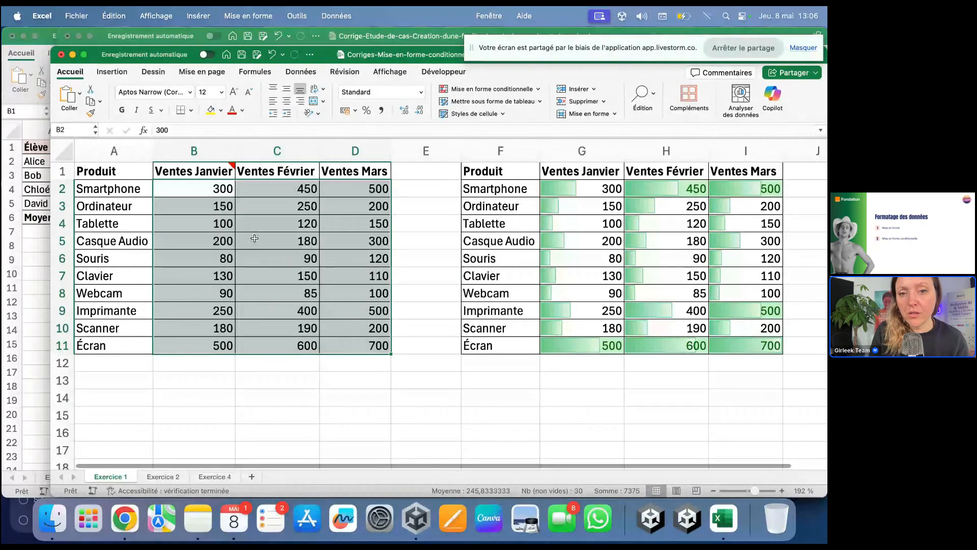
pyautogui.click(503, 90)
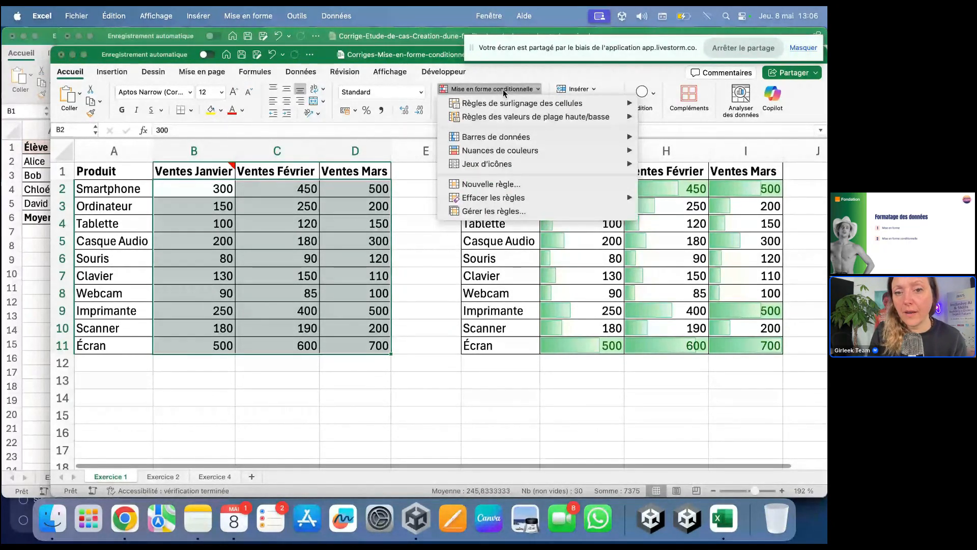
pyautogui.moveTo(534, 106)
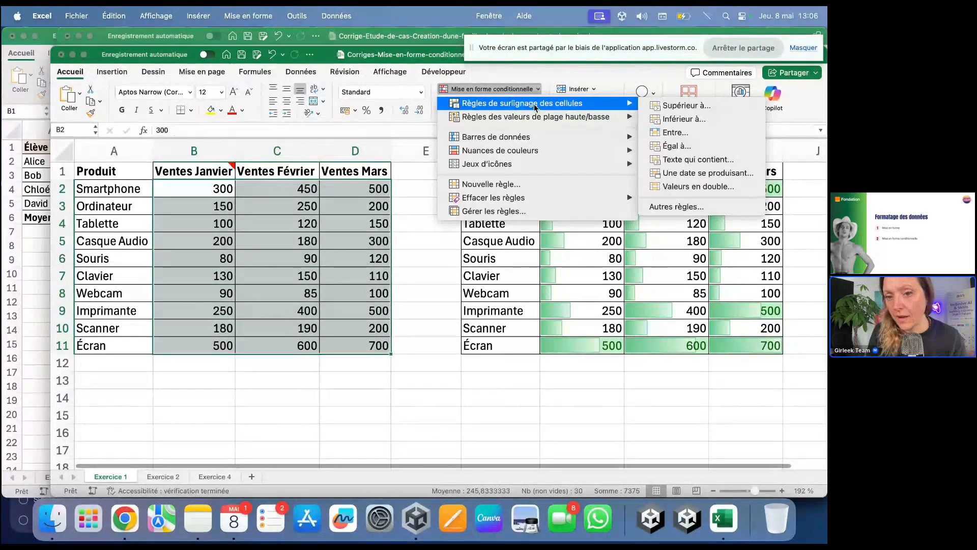
pyautogui.click(683, 121)
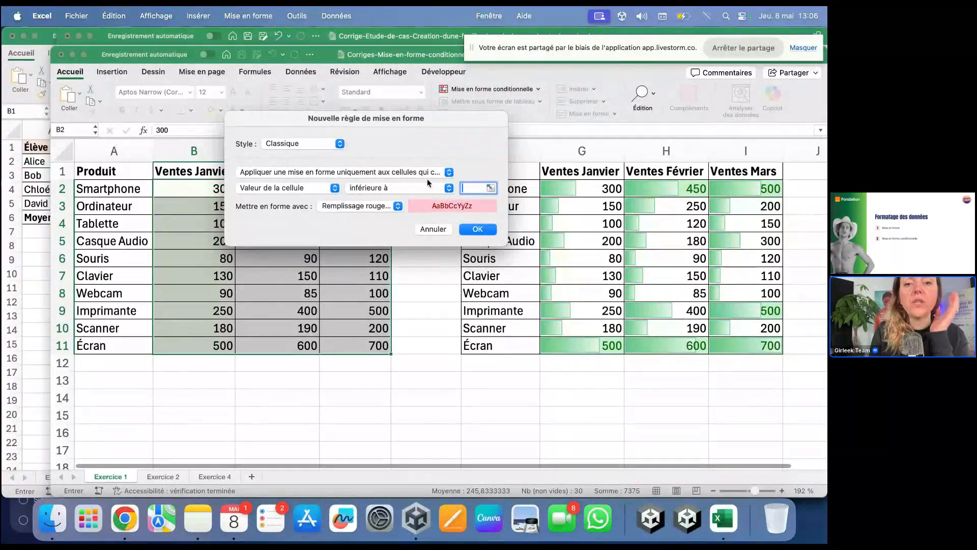
pyautogui.click(449, 172)
pyautogui.click(449, 172)
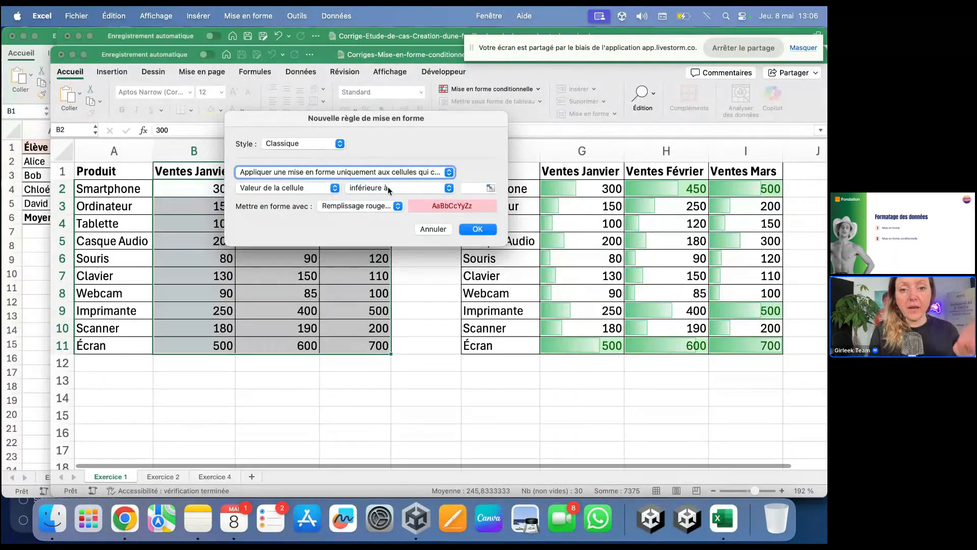
pyautogui.click(472, 189)
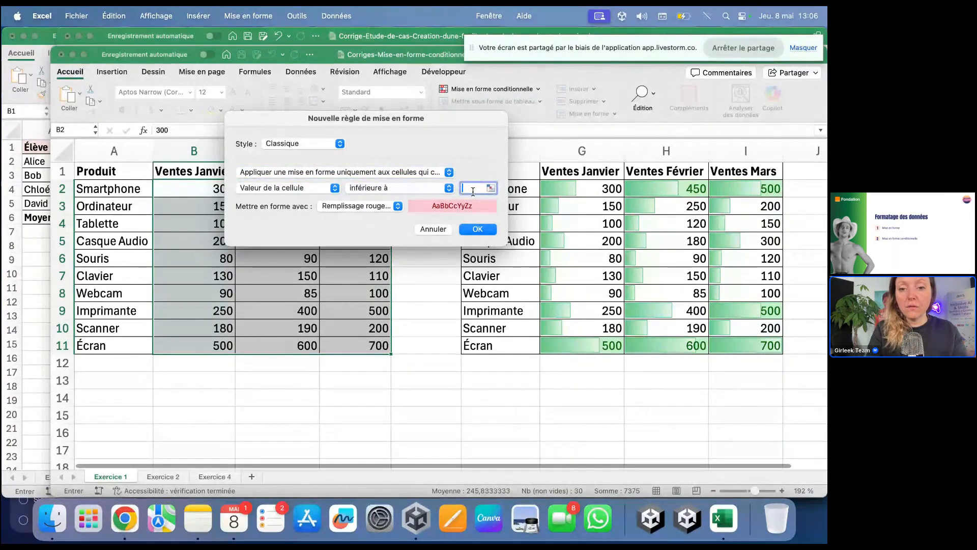
pyautogui.write('100')
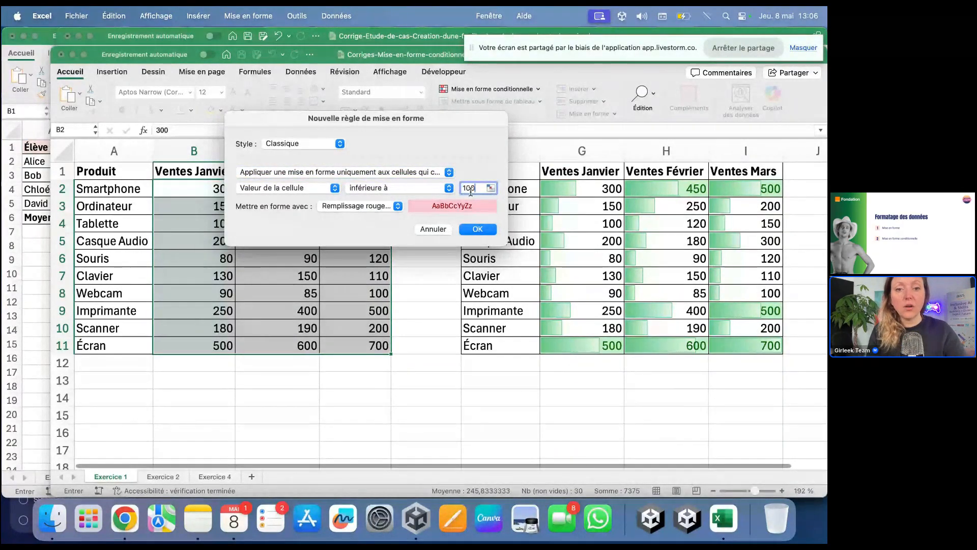
pyautogui.click(492, 230)
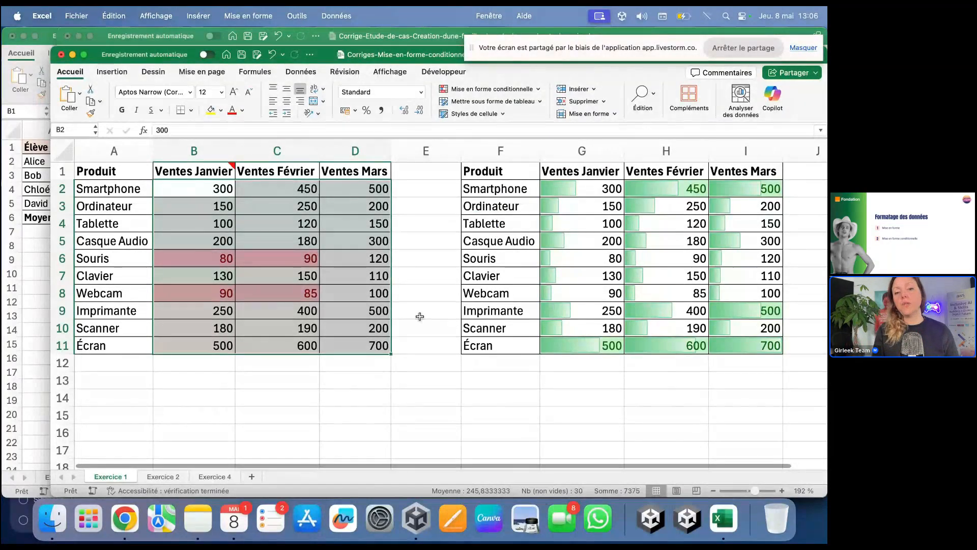
# Step: Add a Supérieur à 500 rule on B2:D11 with green fill and dark green text
pyautogui.click(399, 379)
pyautogui.moveTo(193, 188); pyautogui.dragTo(354, 313)
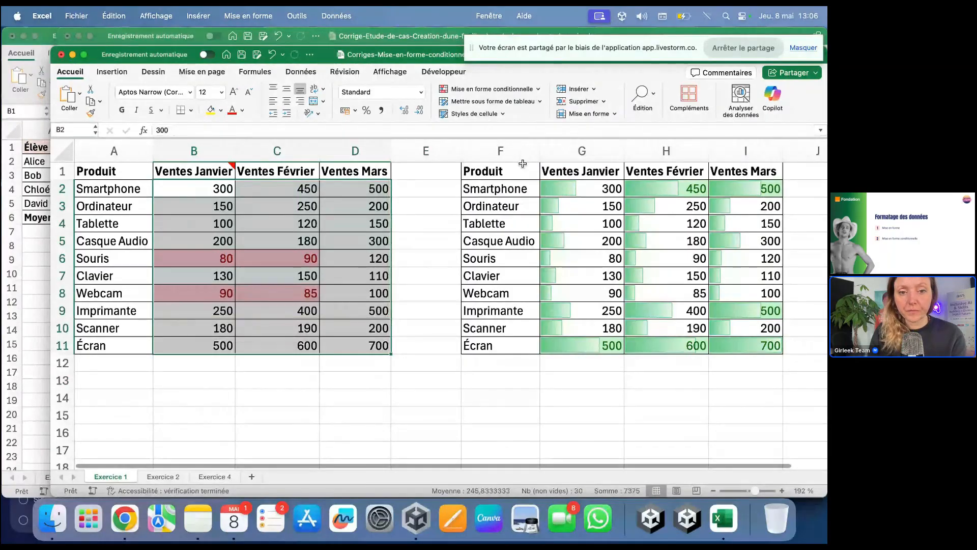
pyautogui.click(526, 92)
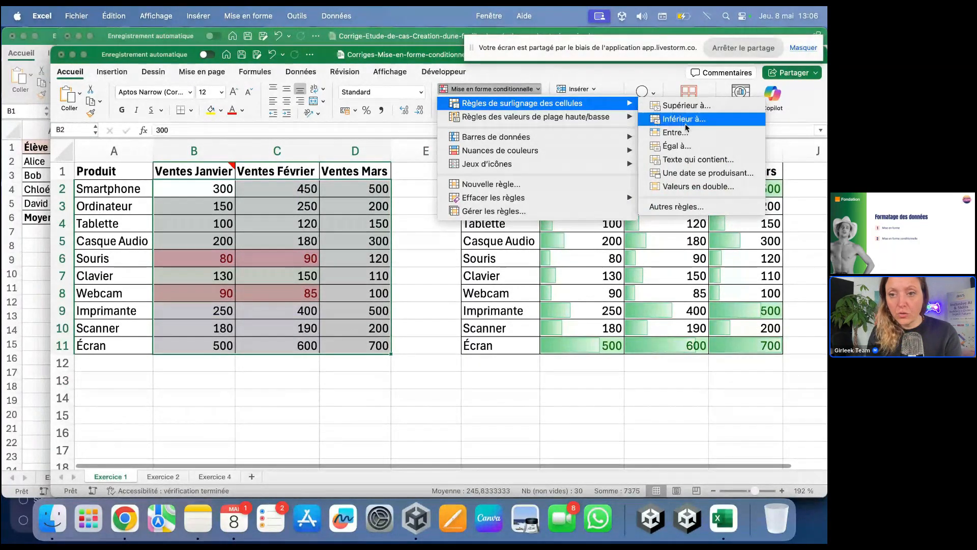
pyautogui.click(685, 106)
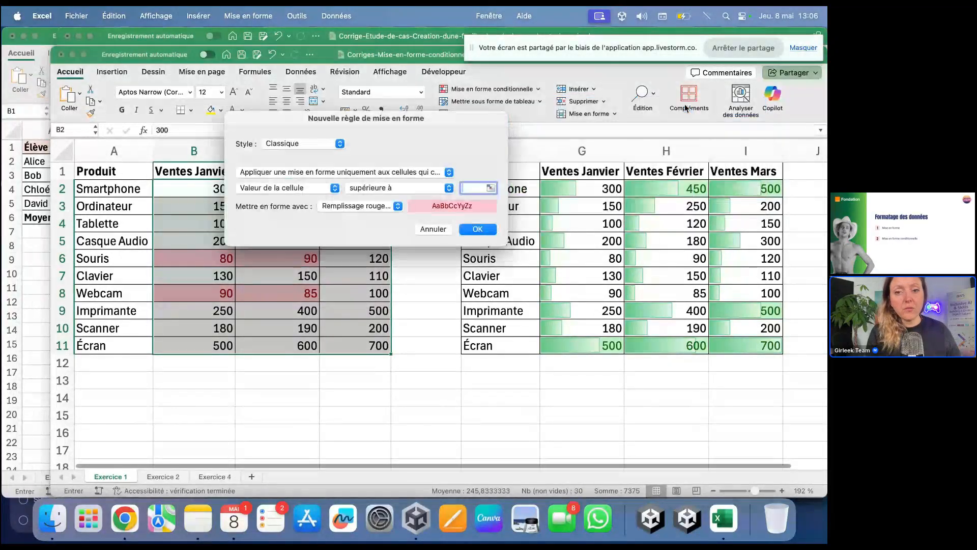
pyautogui.write('500')
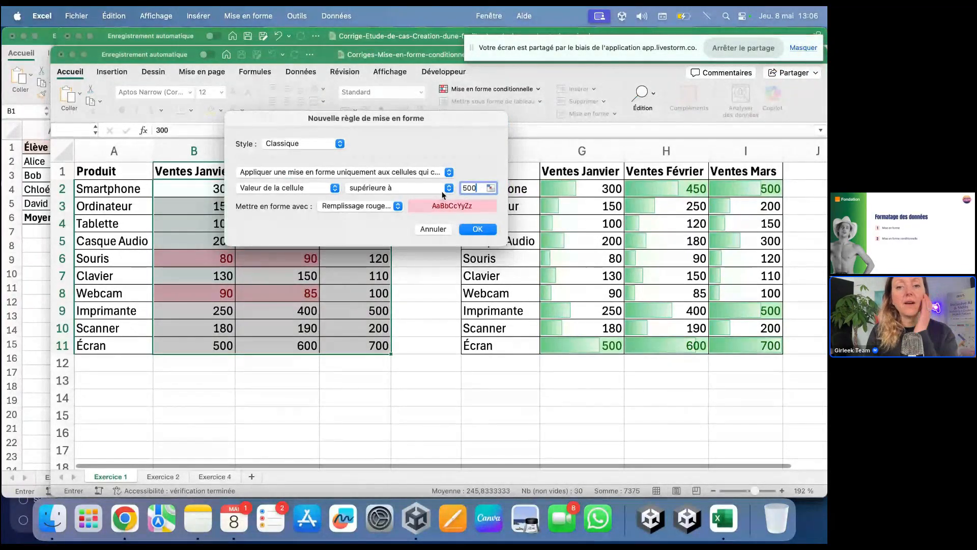
pyautogui.click(367, 206)
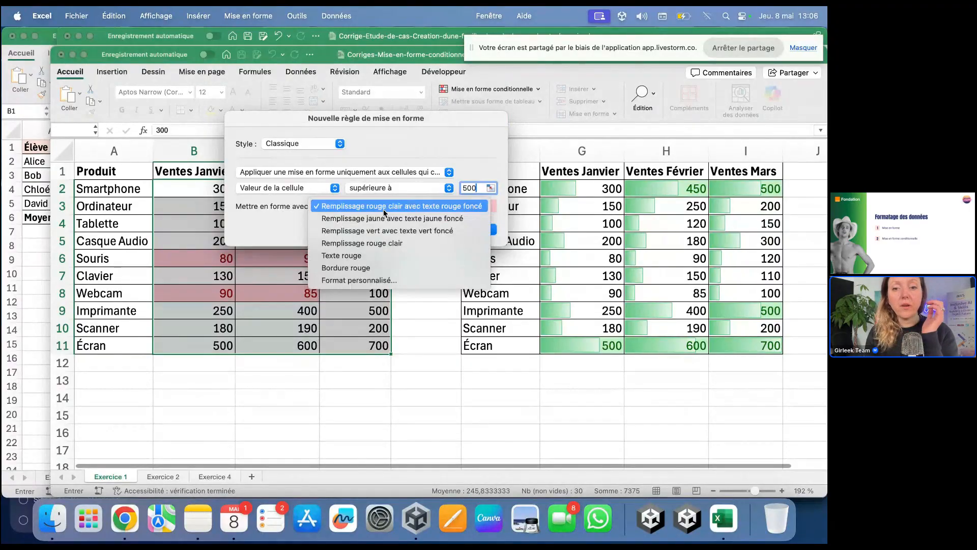
pyautogui.click(394, 230)
pyautogui.click(487, 233)
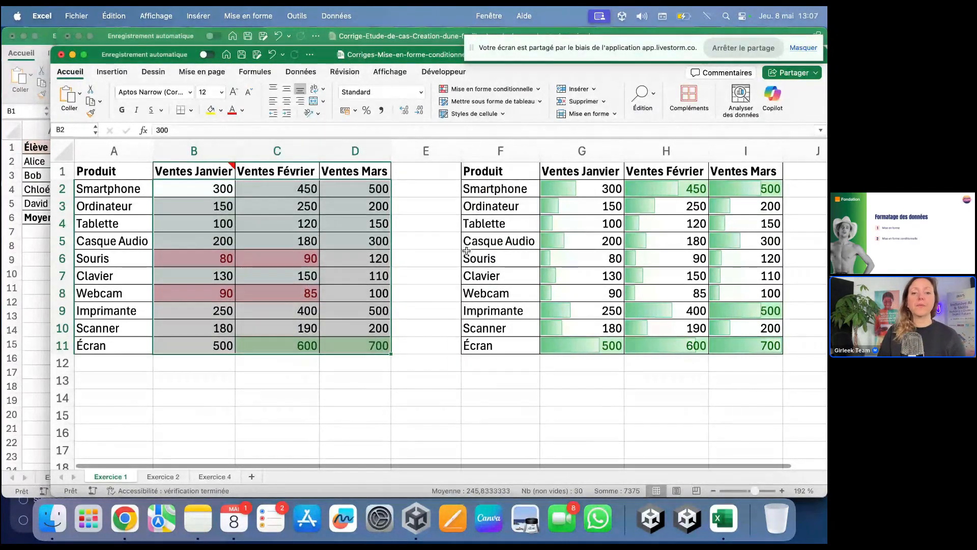
pyautogui.moveTo(356, 345); pyautogui.dragTo(447, 397)
pyautogui.click(447, 396)
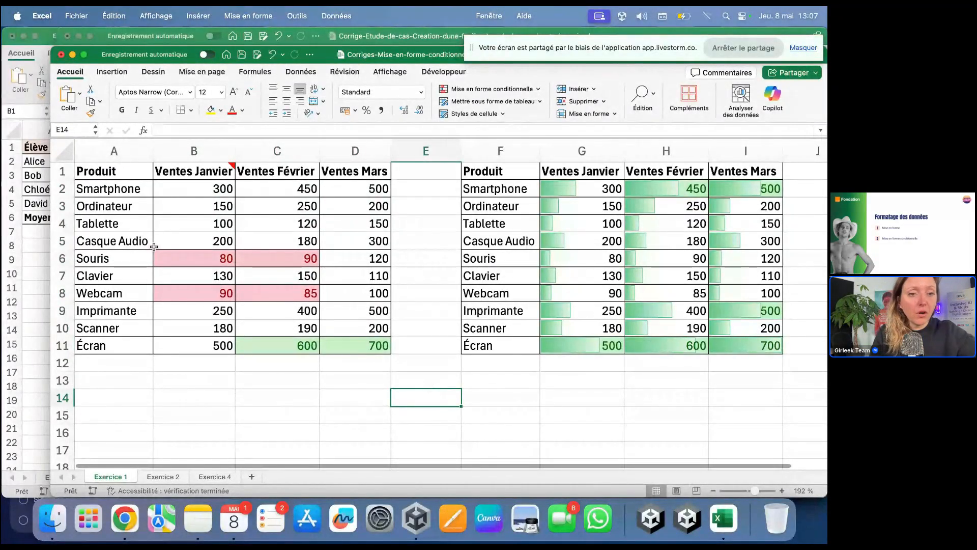
# Step: Test the highlights by changing the Souris January sales in B6 to 150, then 600
pyautogui.click(171, 262)
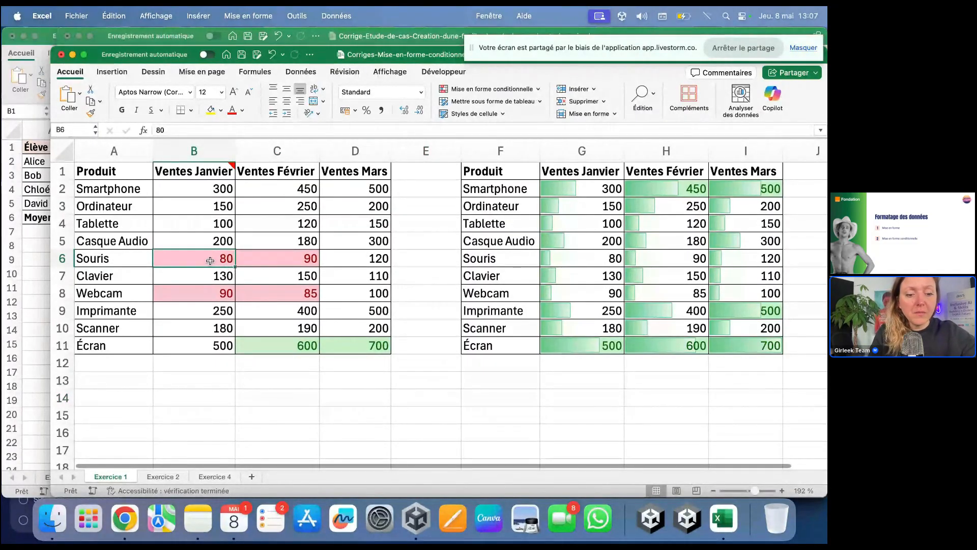
pyautogui.write('15')
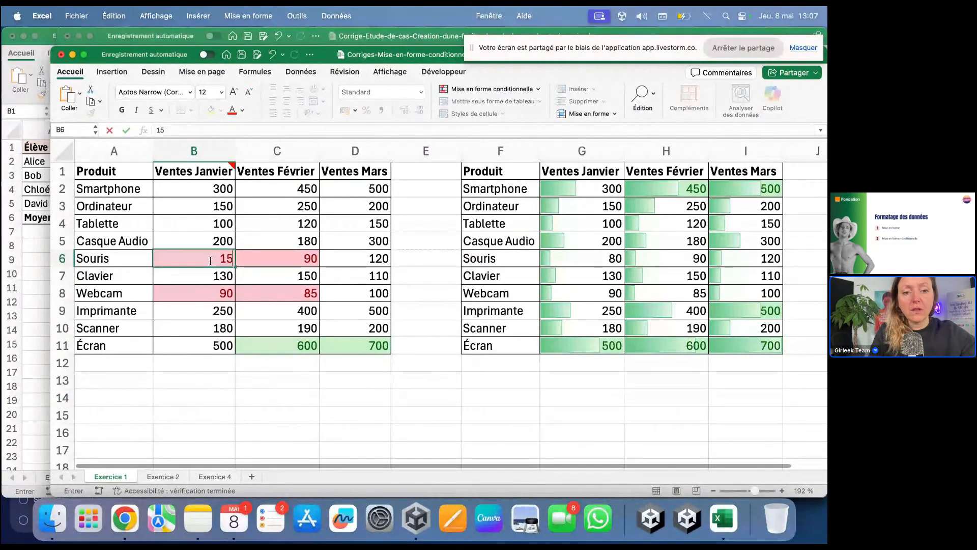
pyautogui.write('0')
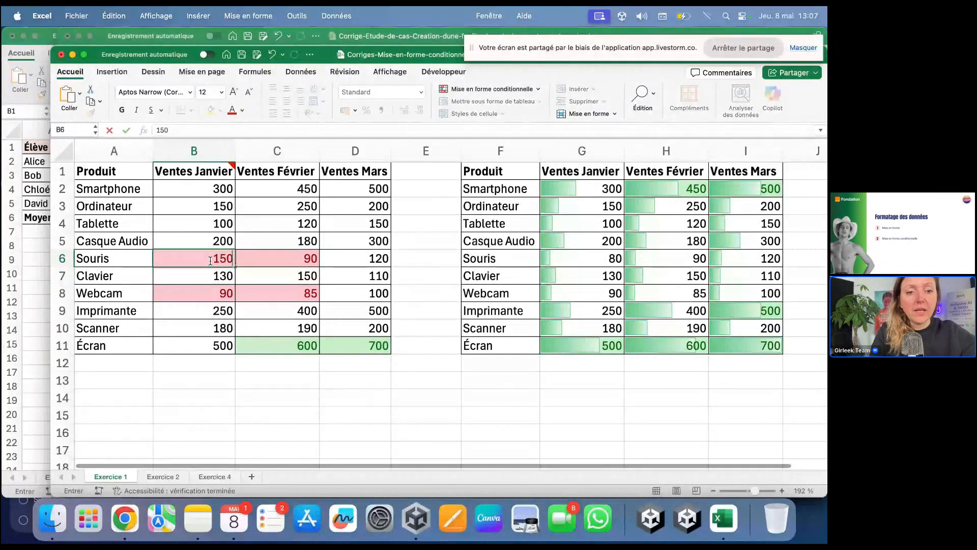
pyautogui.press('Return')
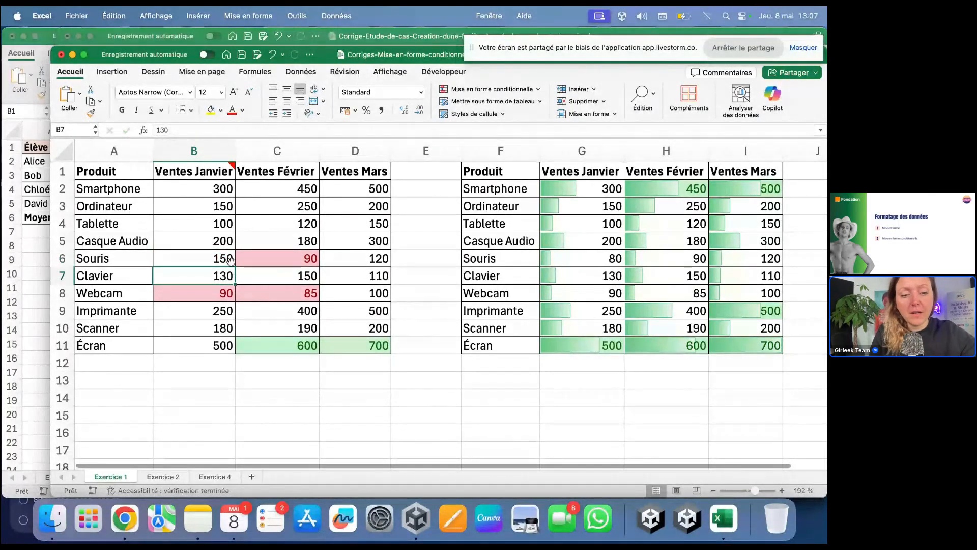
pyautogui.click(230, 260)
pyautogui.write('600')
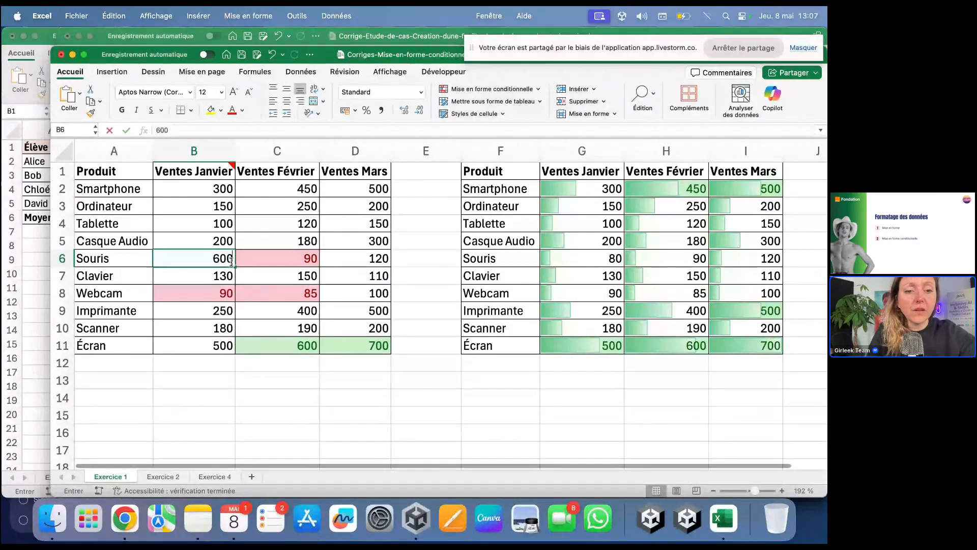
pyautogui.press('Return')
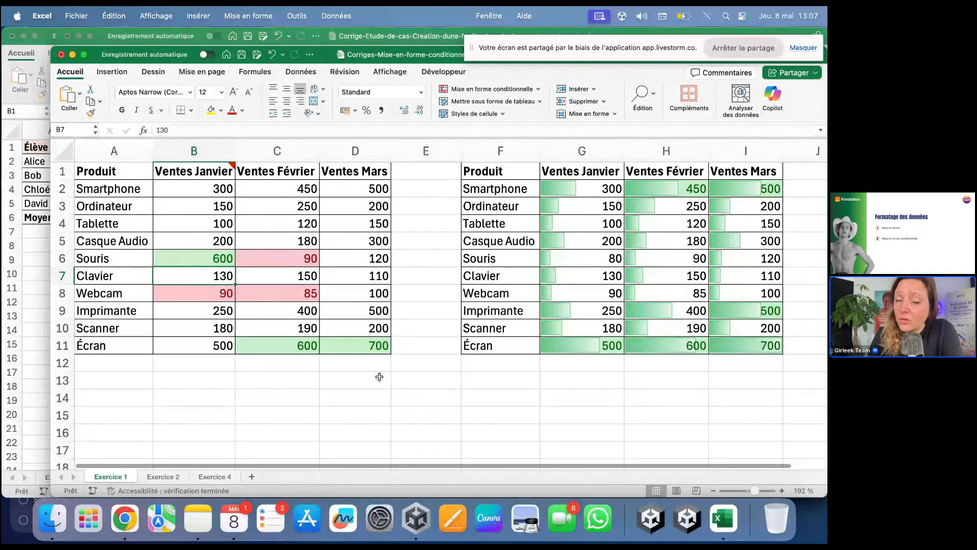
# Step: Apply the blue gradient option from Barres de données to the sales range B2:D11
pyautogui.moveTo(194, 188); pyautogui.dragTo(356, 345)
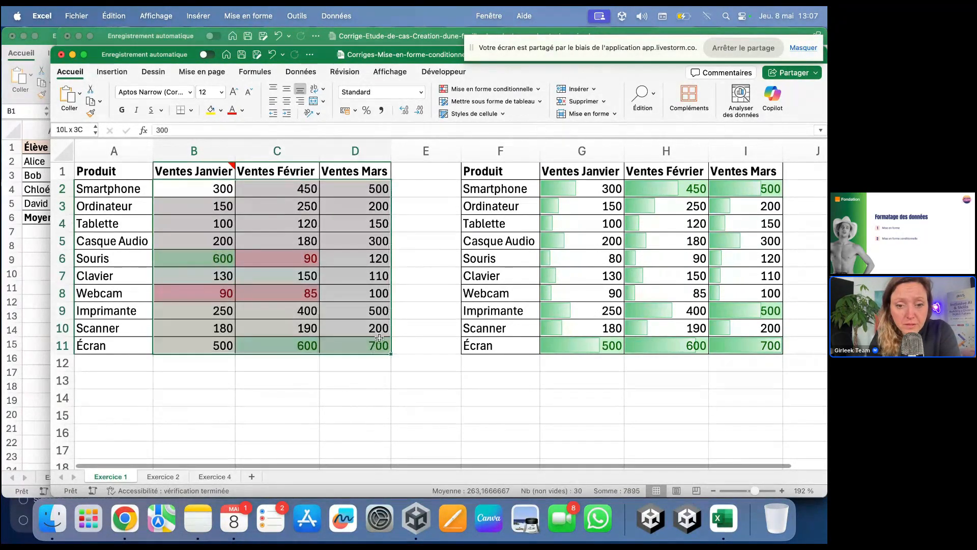
pyautogui.click(521, 90)
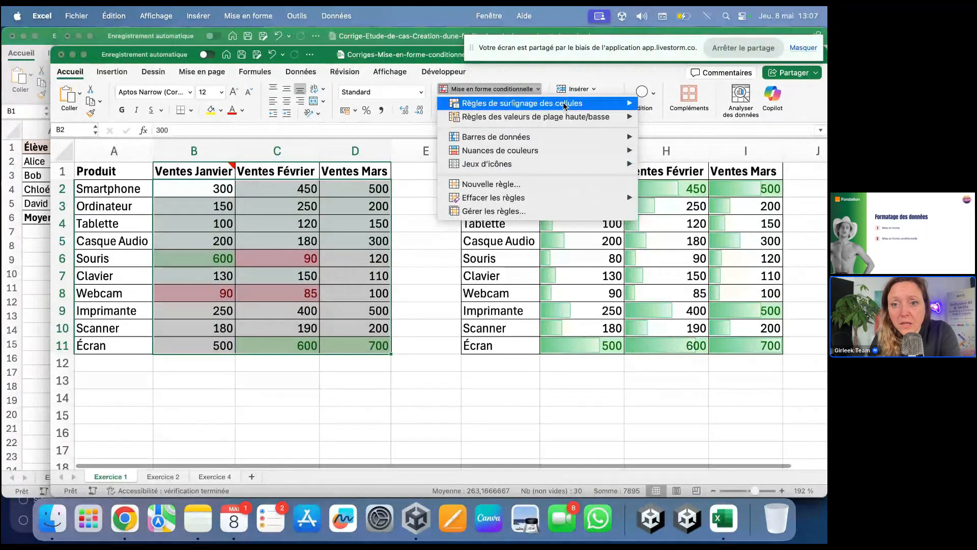
pyautogui.moveTo(563, 108)
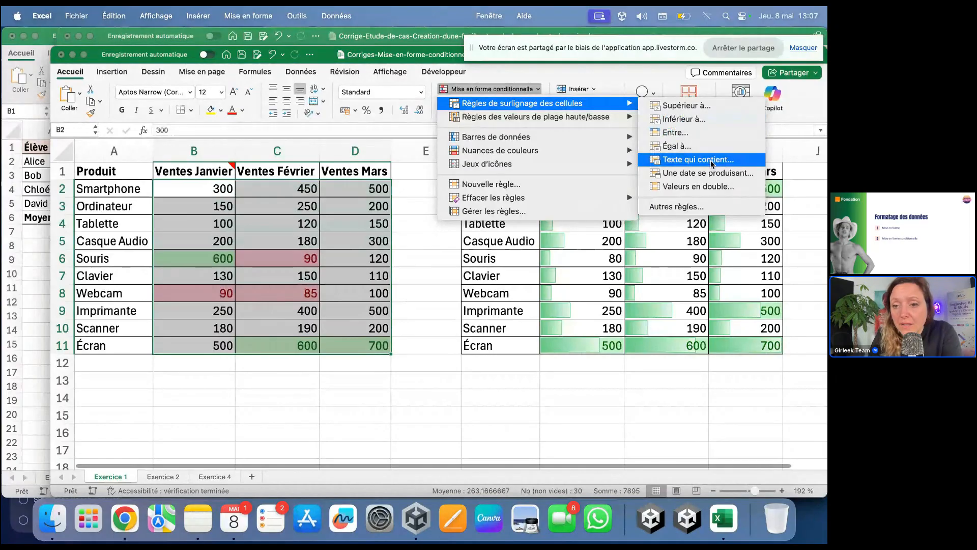
pyautogui.moveTo(617, 139)
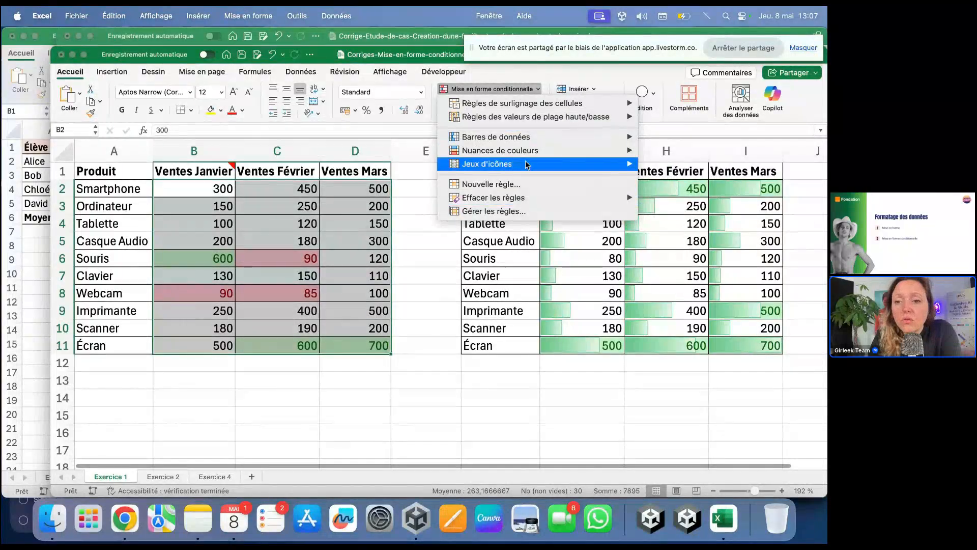
pyautogui.moveTo(533, 140)
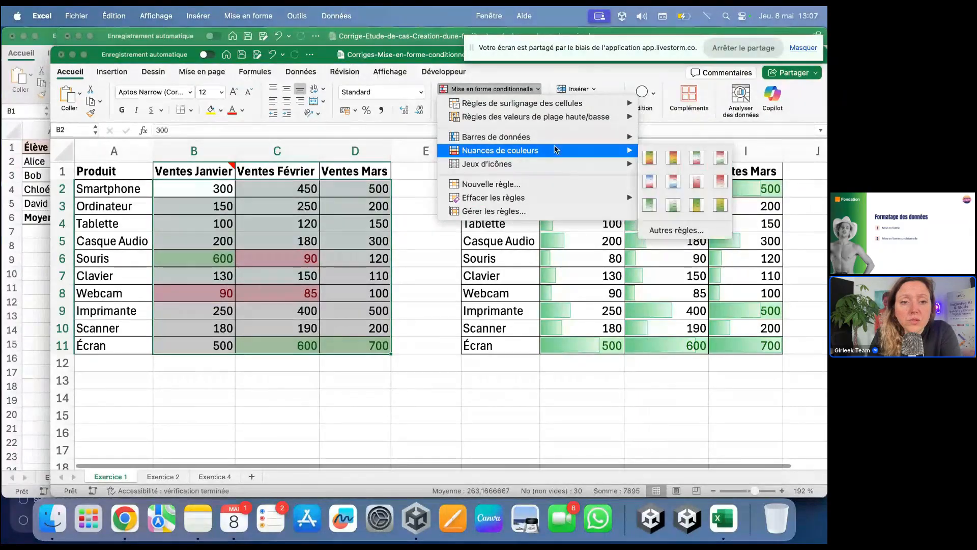
pyautogui.moveTo(560, 134)
pyautogui.click(641, 157)
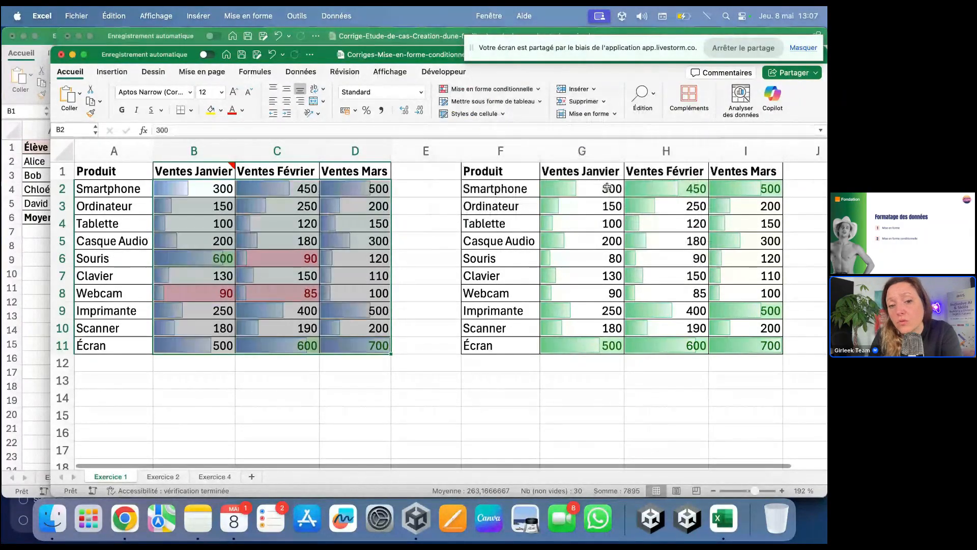
# Step: Change D11 to 1000 and watch the data bars rescale
pyautogui.click(355, 431)
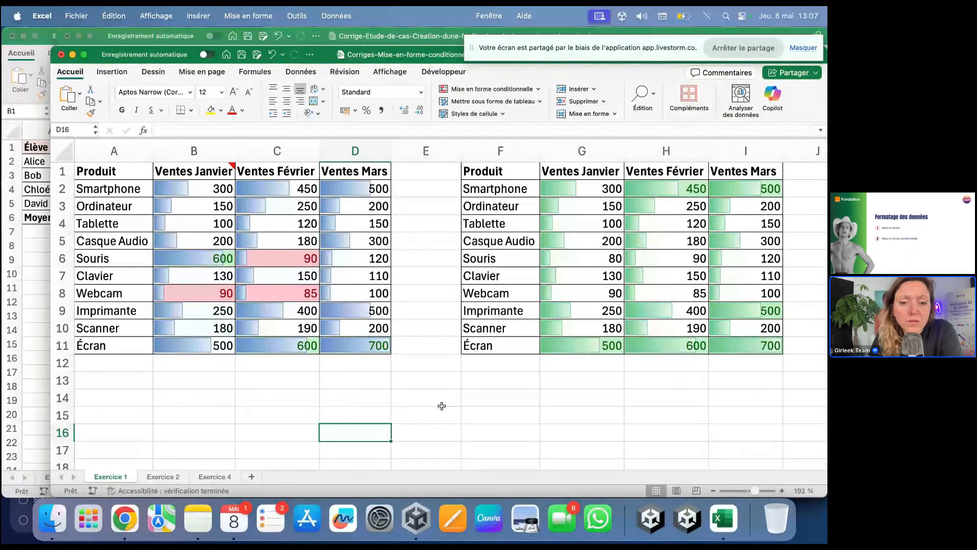
pyautogui.click(371, 341)
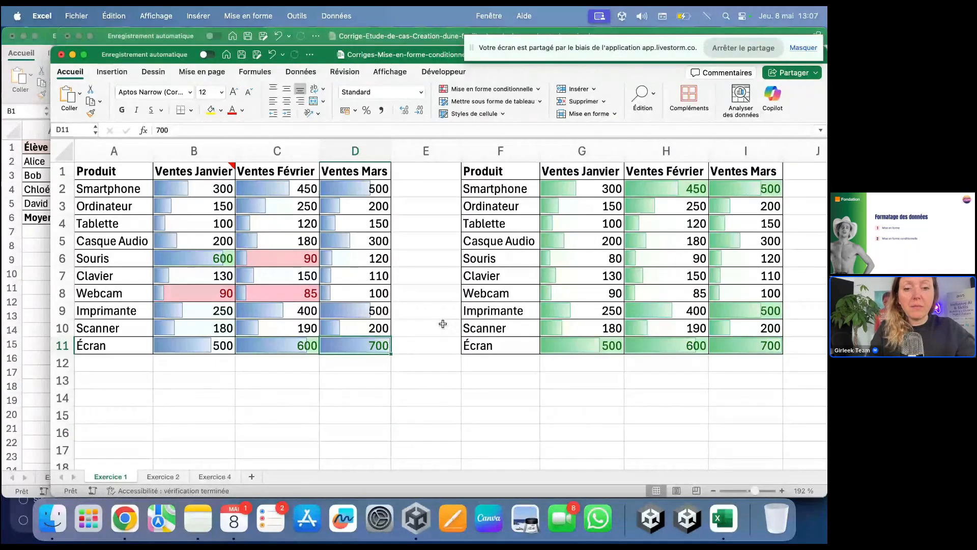
pyautogui.write('1000')
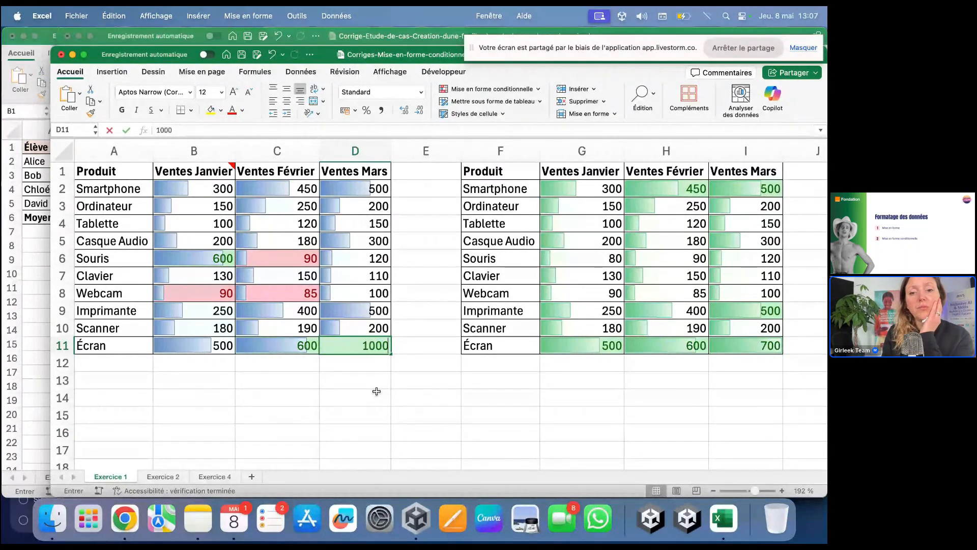
pyautogui.press('Return')
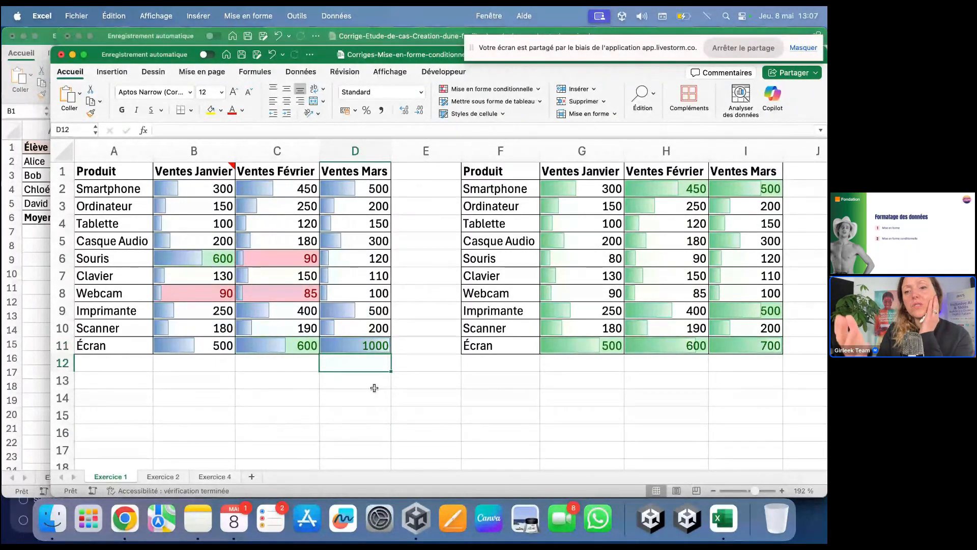
pyautogui.click(364, 434)
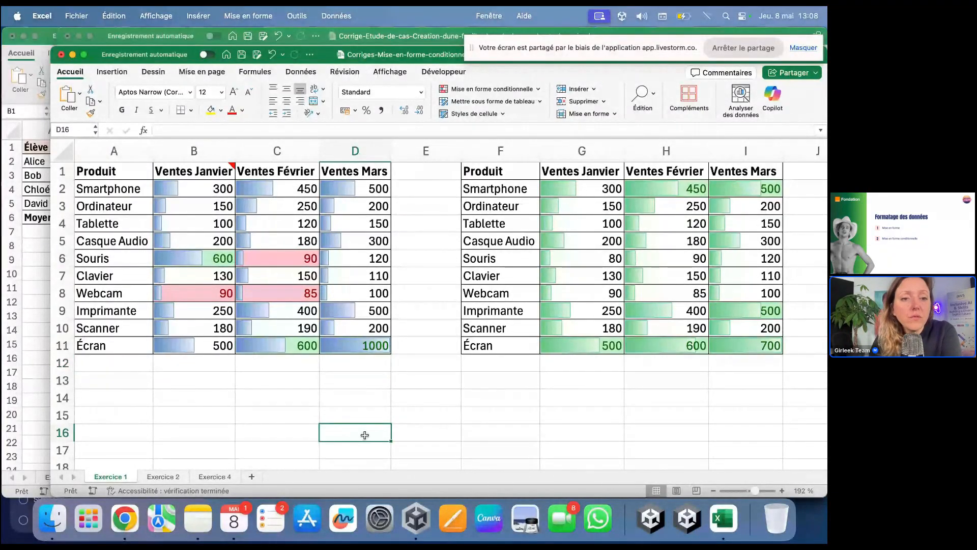
# Step: Clear all conditional formatting rules from B2:D11, then switch to the webinar
pyautogui.moveTo(204, 189); pyautogui.dragTo(376, 347)
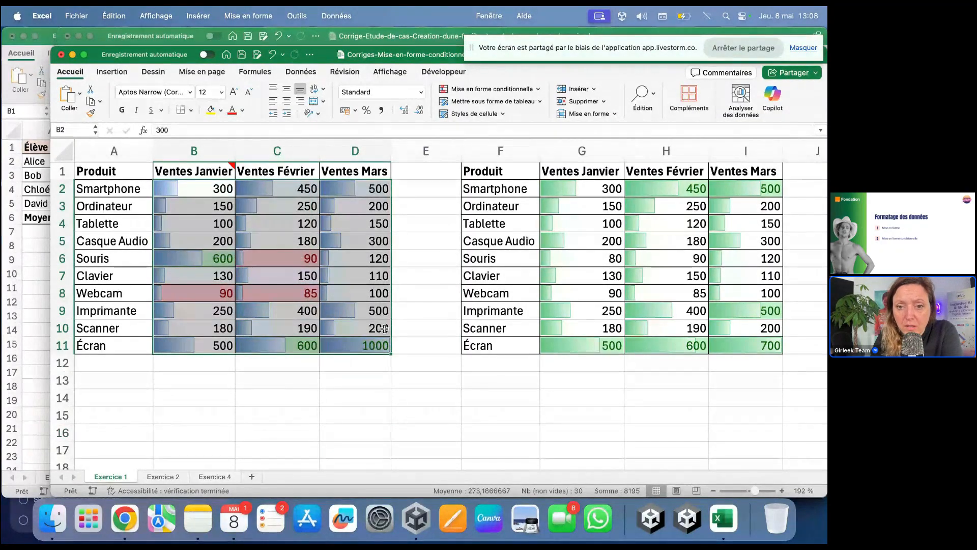
pyautogui.click(533, 89)
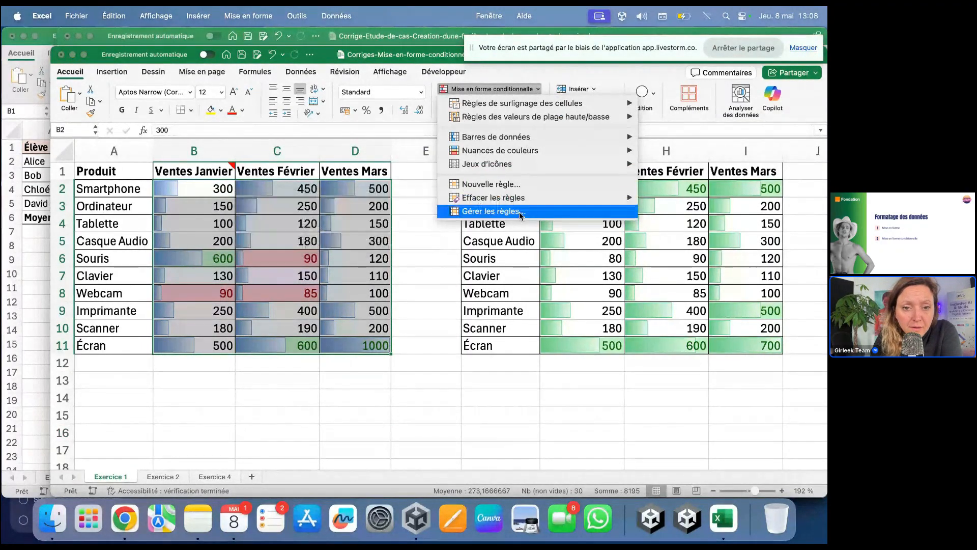
pyautogui.moveTo(520, 201)
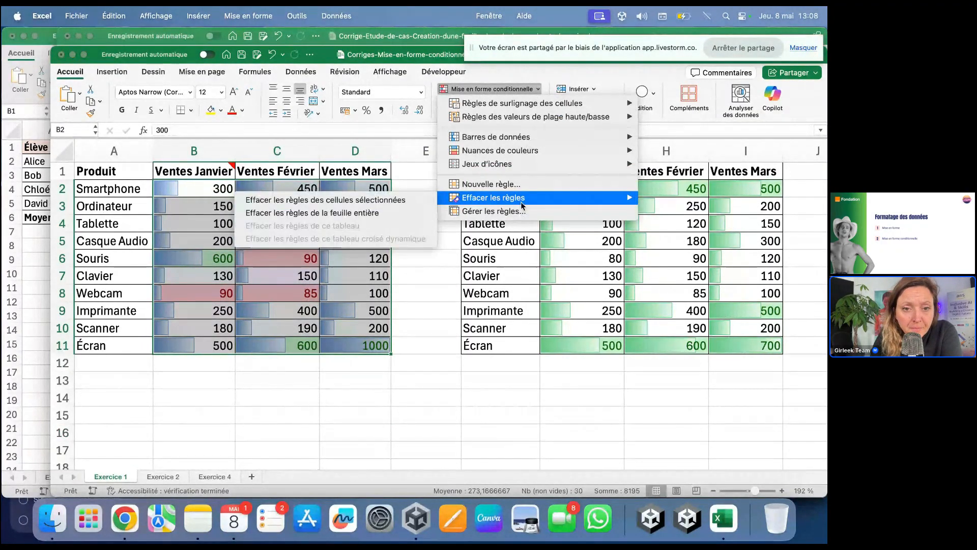
pyautogui.click(400, 201)
pyautogui.click(414, 258)
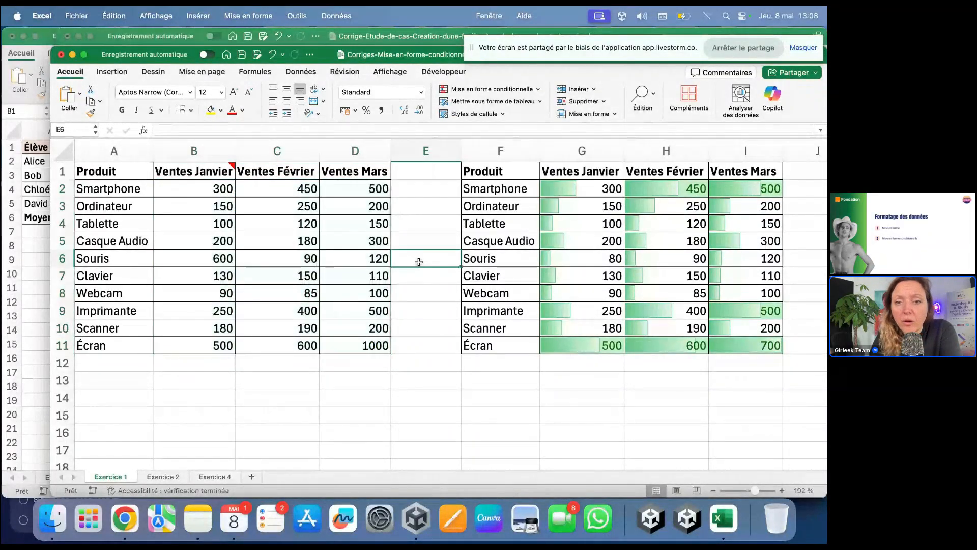
pyautogui.click(125, 519)
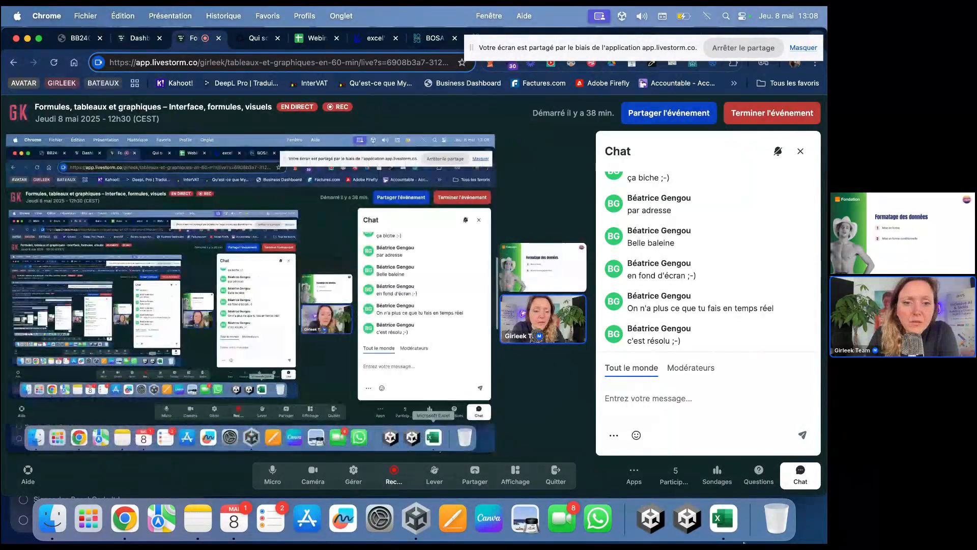
# Step: Bring the Excel sales sheet back to the front after the chat check
pyautogui.click(724, 518)
pyautogui.click(318, 309)
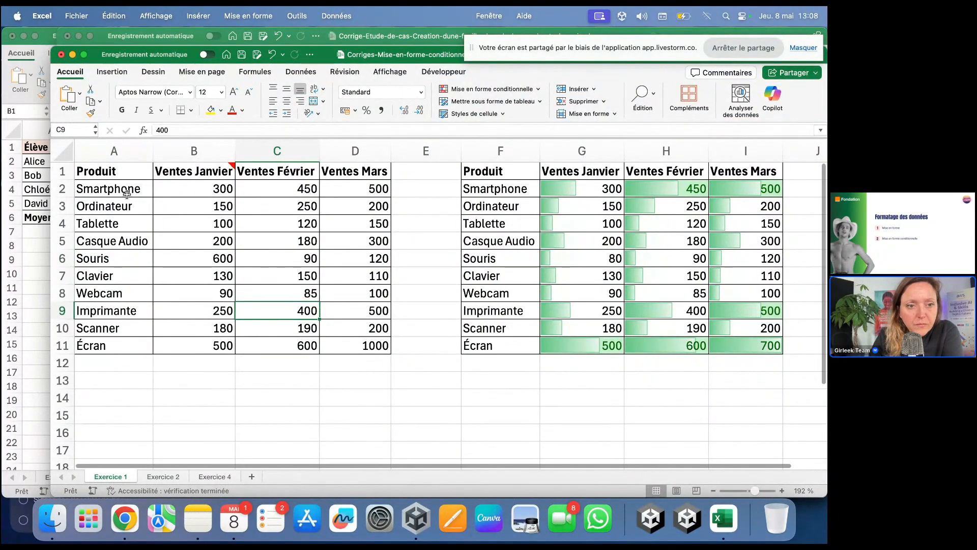
# Step: Fill the header row A1:D1 with yellow
pyautogui.moveTo(108, 173); pyautogui.dragTo(356, 171)
pyautogui.click(211, 110)
pyautogui.click(333, 279)
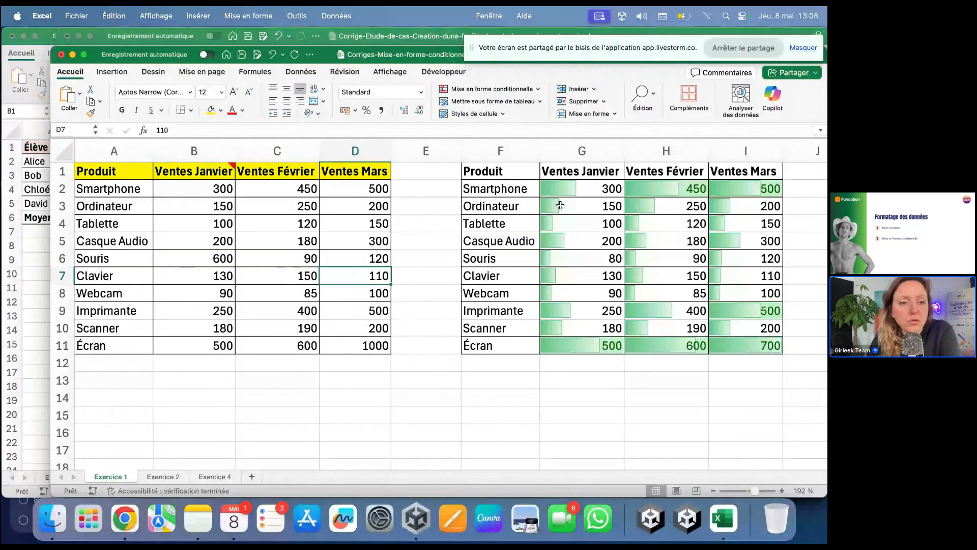
# Step: Make product names A2:A11 bold and go to the Exercice 2 sheet
pyautogui.click(135, 180)
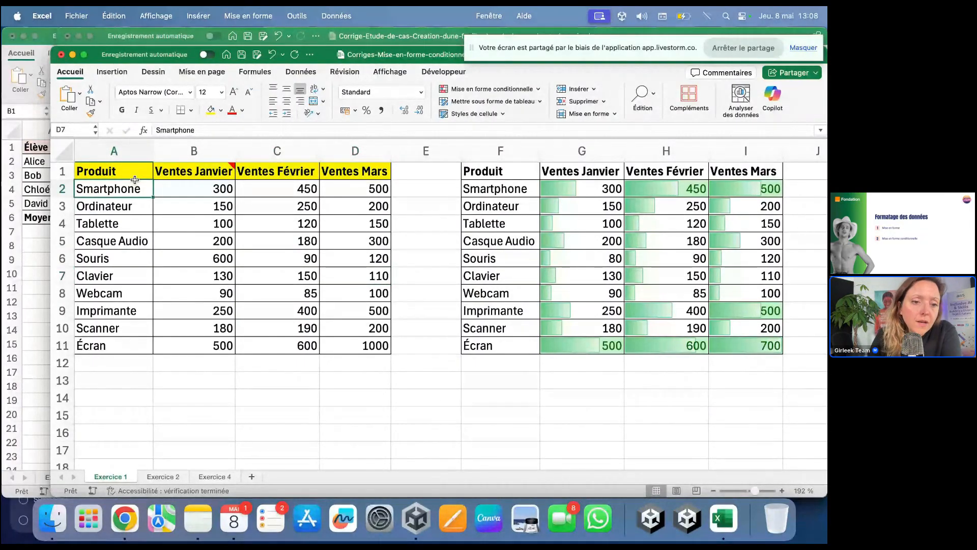
pyautogui.moveTo(135, 180); pyautogui.dragTo(115, 344)
pyautogui.press('super+b')
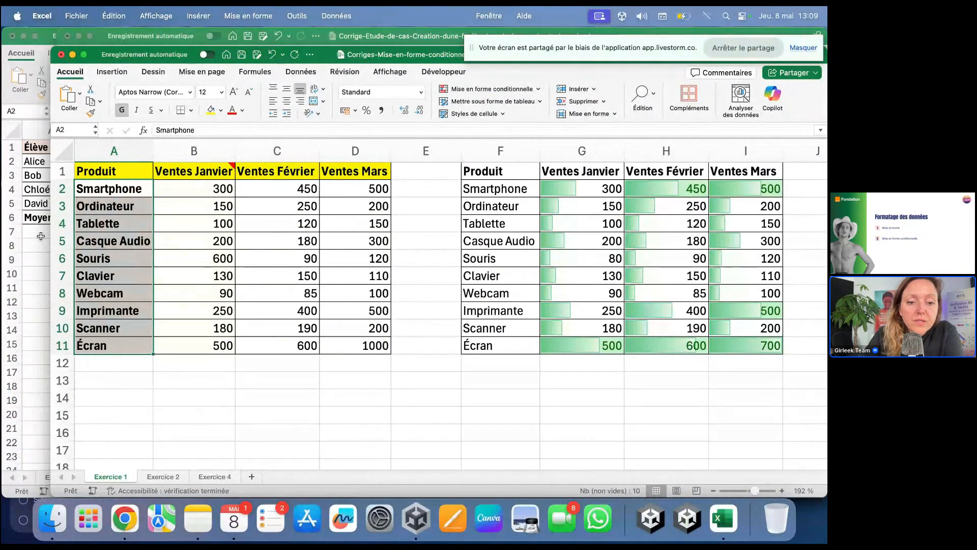
pyautogui.click(177, 479)
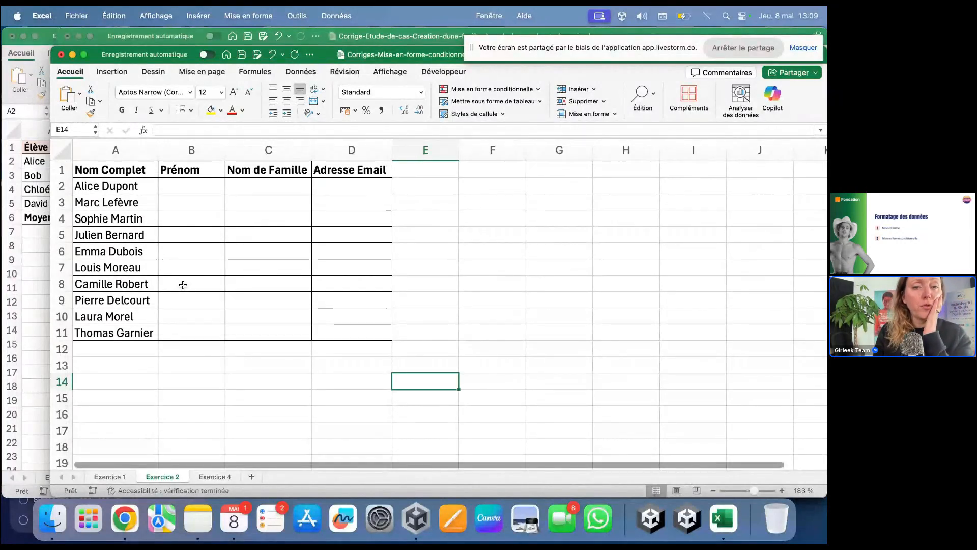
# Step: Enter Alice and Marc in B2:B3, then Flash Fill the first names down to B11
pyautogui.click(142, 146)
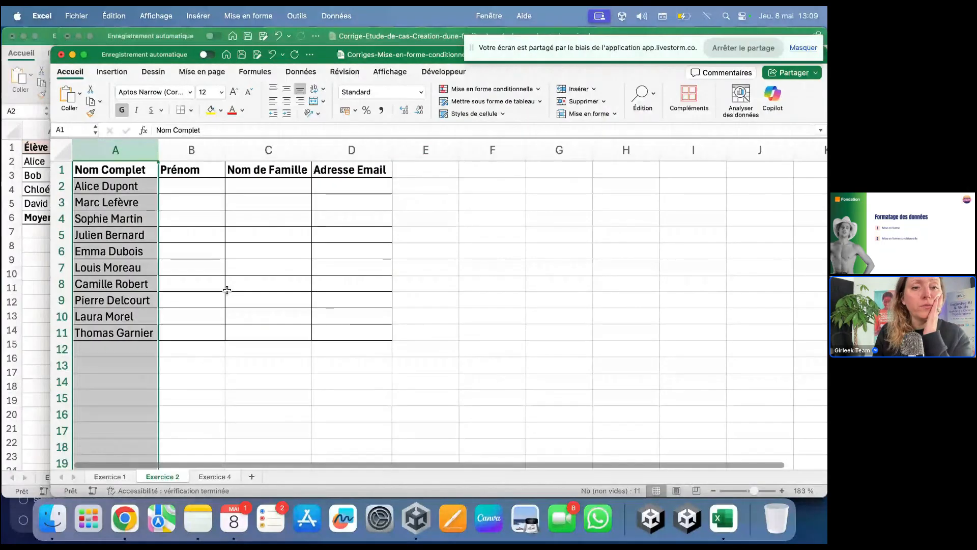
pyautogui.click(195, 186)
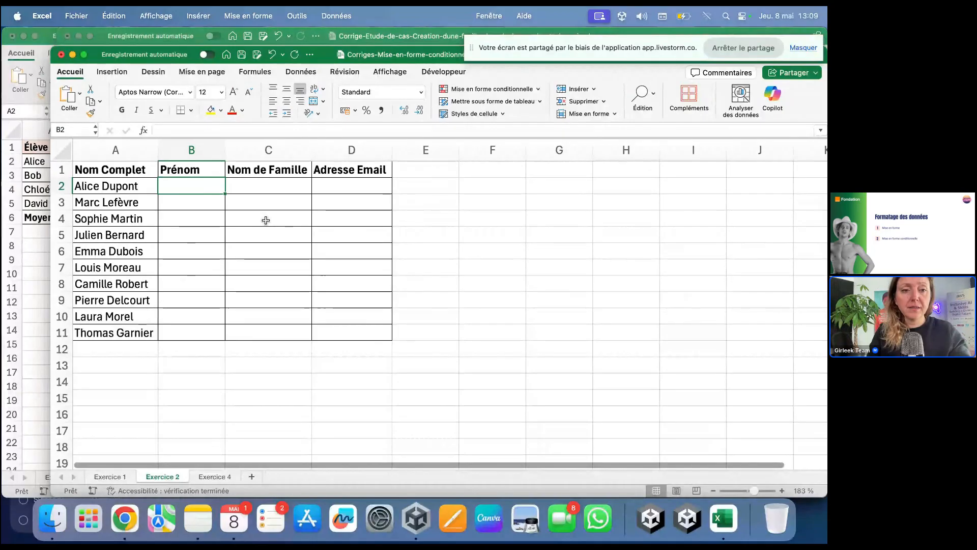
pyautogui.write('Alice')
pyautogui.press('Return')
pyautogui.write('Marc')
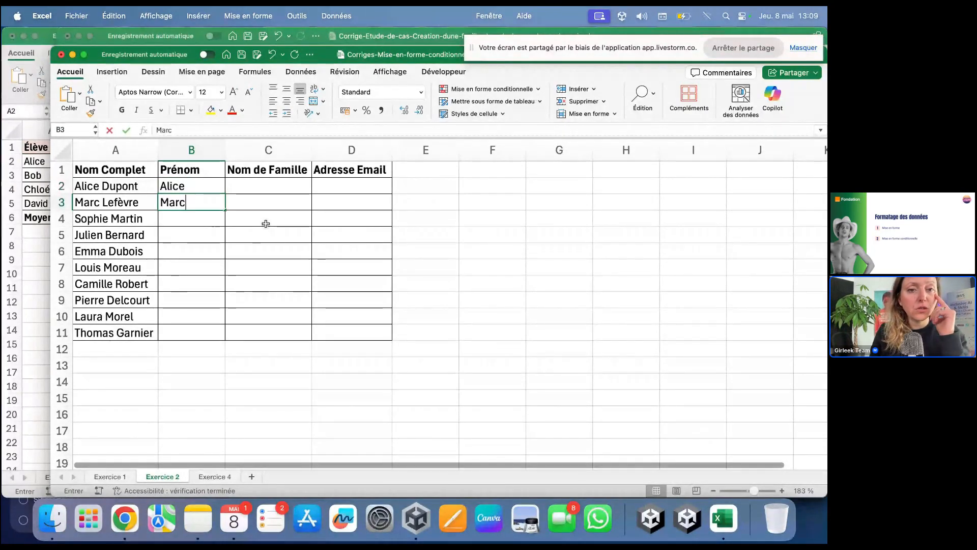
pyautogui.moveTo(212, 187); pyautogui.dragTo(223, 342)
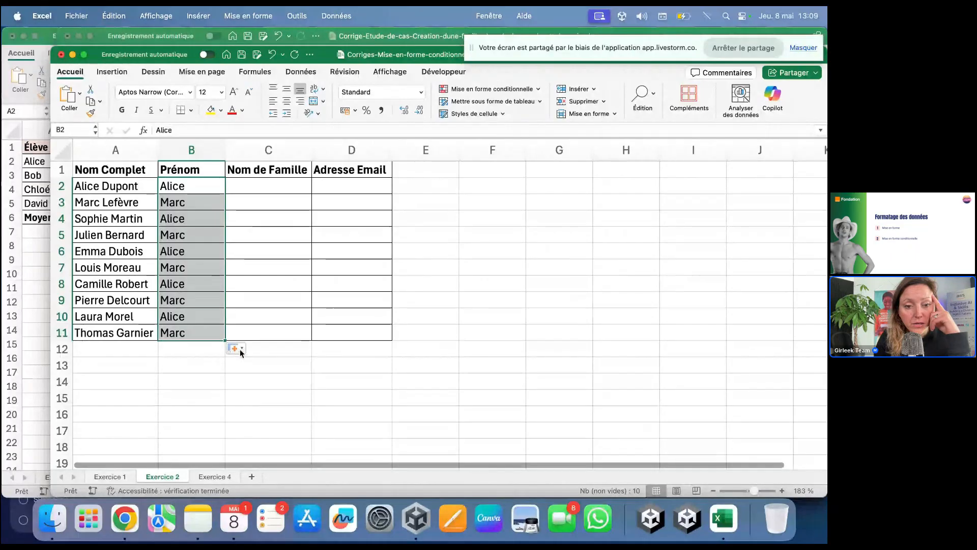
pyautogui.click(239, 349)
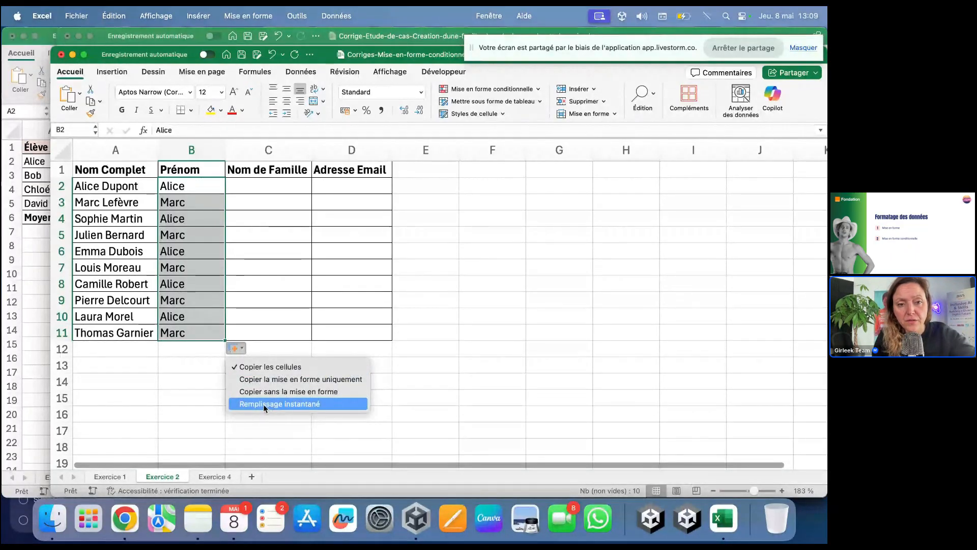
pyautogui.click(277, 404)
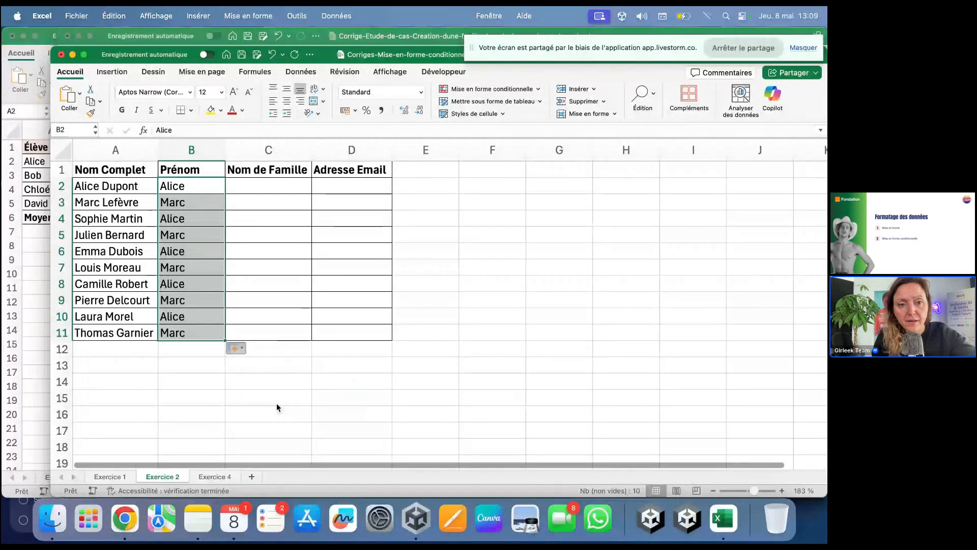
pyautogui.moveTo(211, 186); pyautogui.dragTo(211, 331)
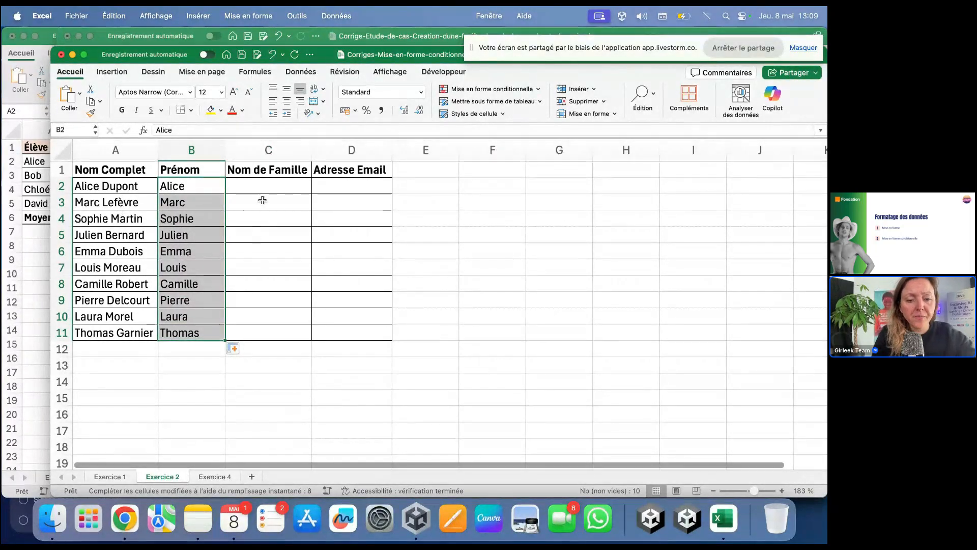
# Step: Enter example surnames Dupont and Lefèvre, then Flash Fill surnames through C11
pyautogui.click(270, 187)
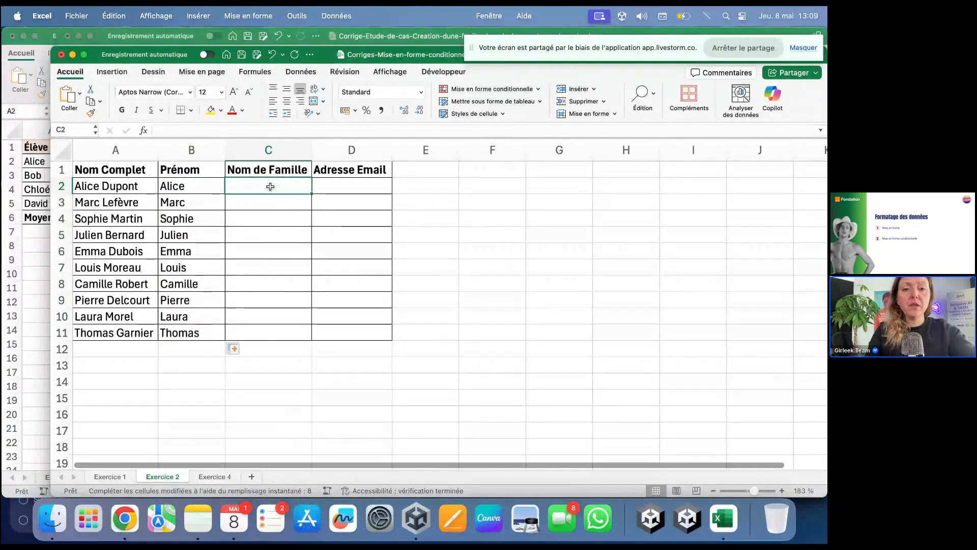
pyautogui.write('Dupon')
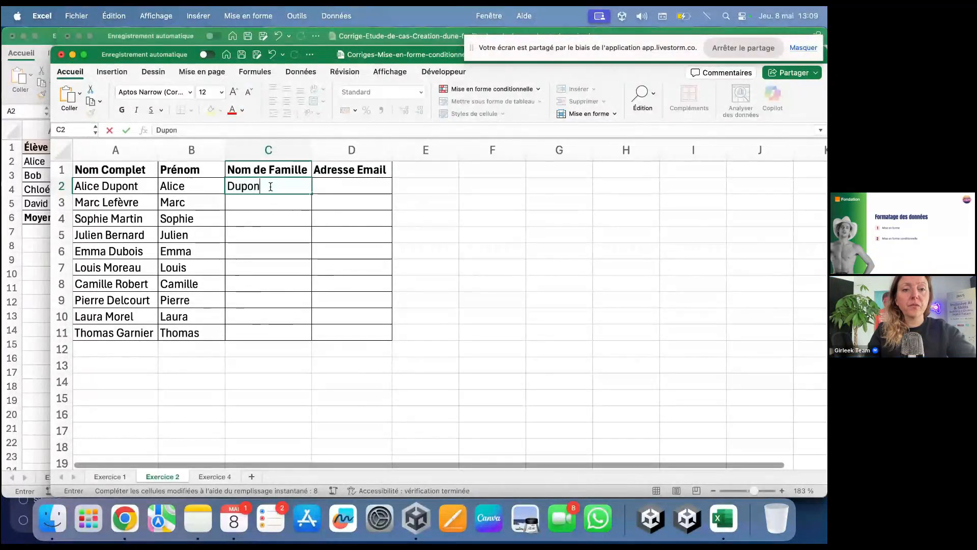
pyautogui.write('t')
pyautogui.press('Return')
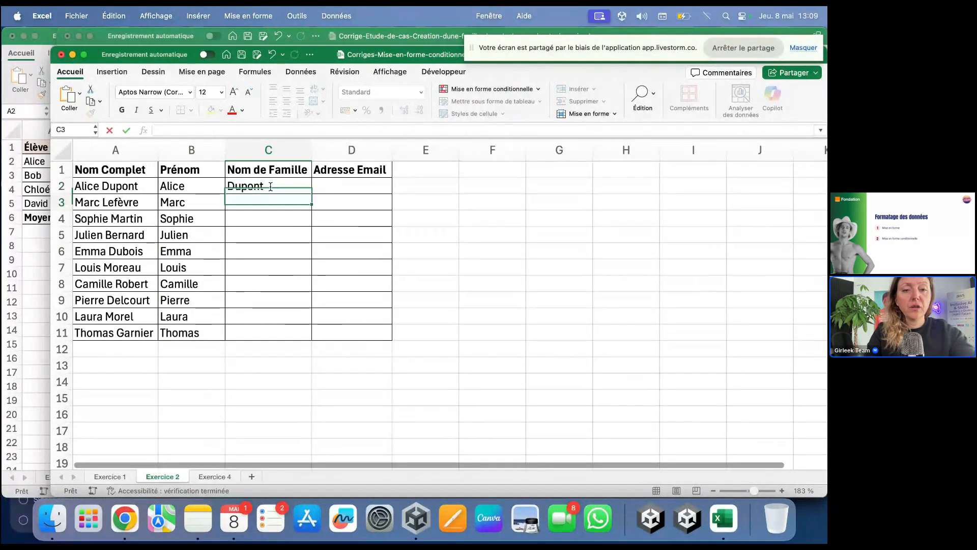
pyautogui.write('Lefèvre')
pyautogui.press('Return')
pyautogui.press('Return')
pyautogui.press('Return')
pyautogui.press('Return')
pyautogui.moveTo(293, 186); pyautogui.dragTo(312, 338)
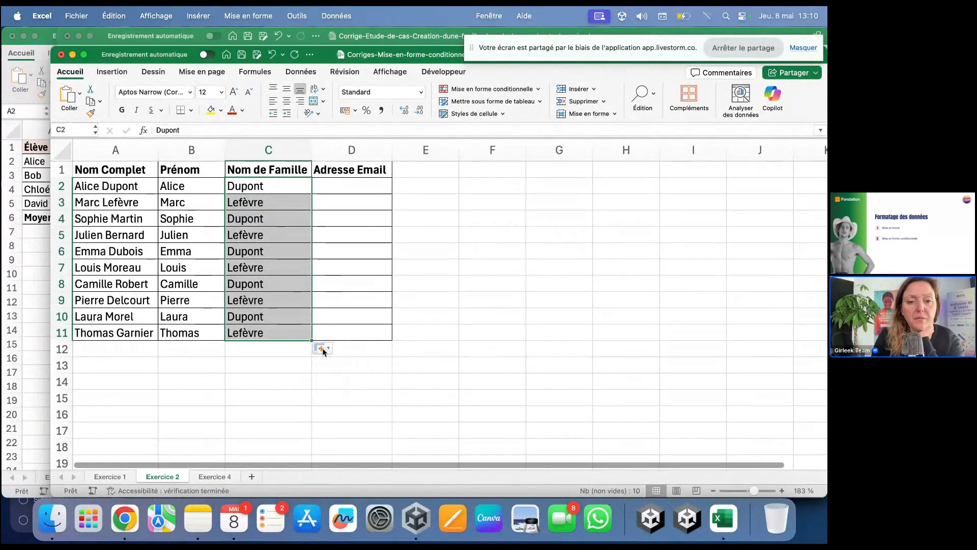
pyautogui.click(323, 348)
pyautogui.click(334, 405)
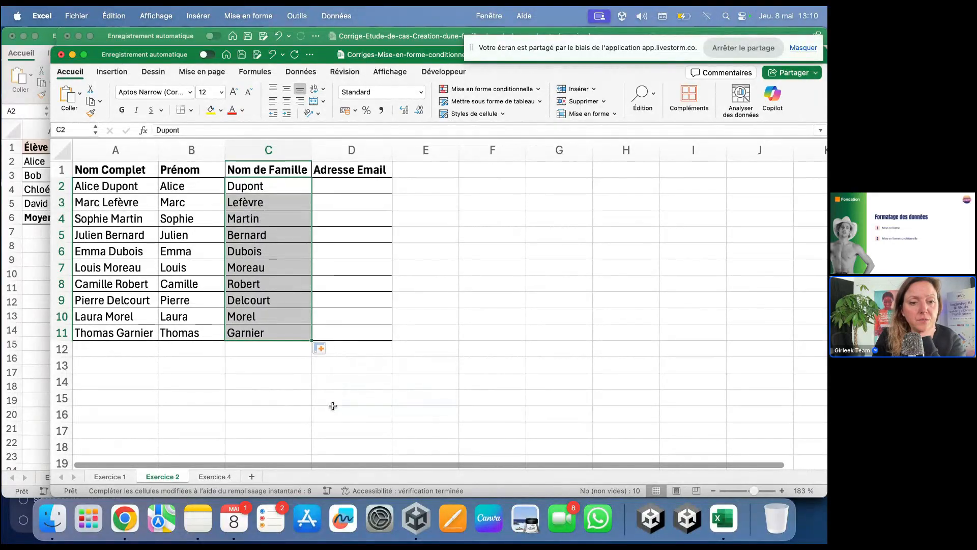
pyautogui.click(332, 409)
# Step: Widen column D, type a first-name girleek.tech email in D2, and Flash Fill to D11
pyautogui.click(365, 191)
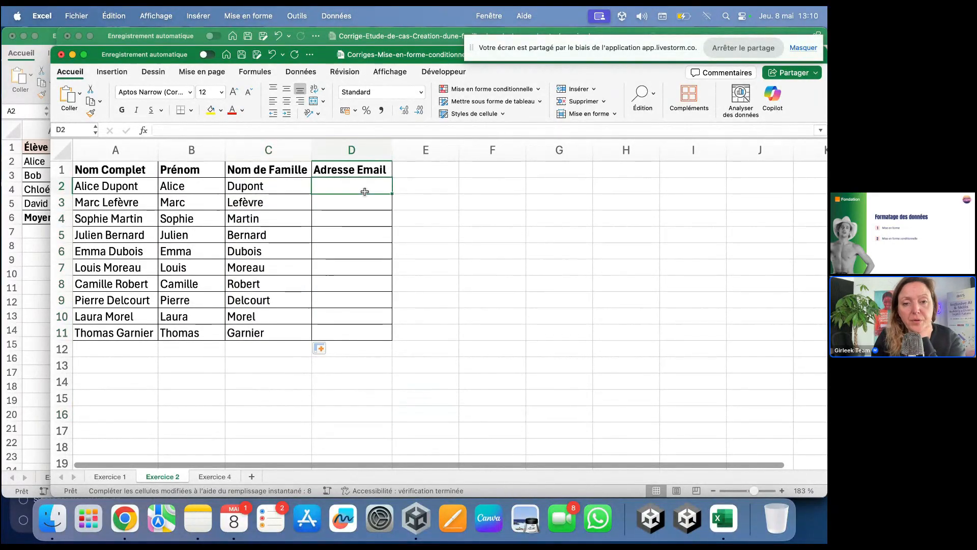
pyautogui.moveTo(389, 161); pyautogui.dragTo(481, 162)
pyautogui.click(433, 195)
pyautogui.click(433, 191)
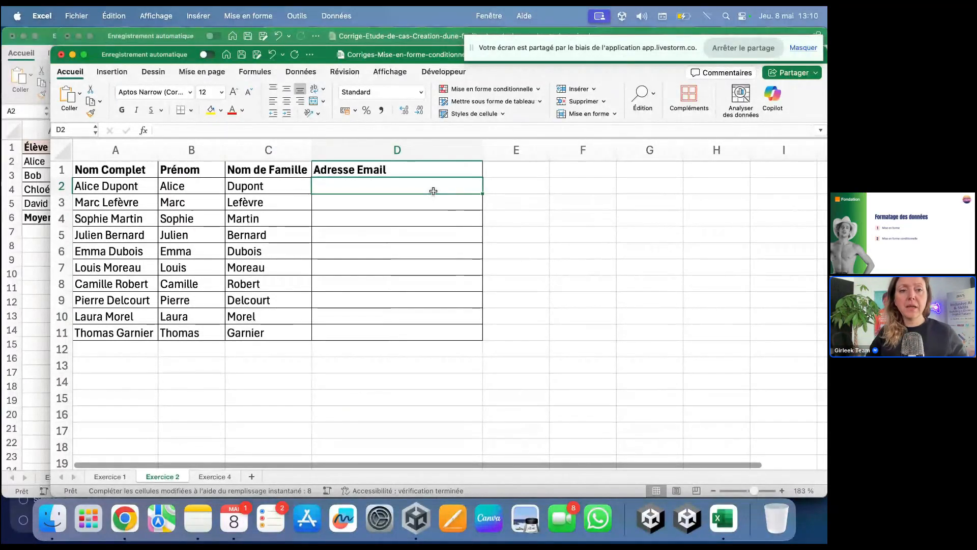
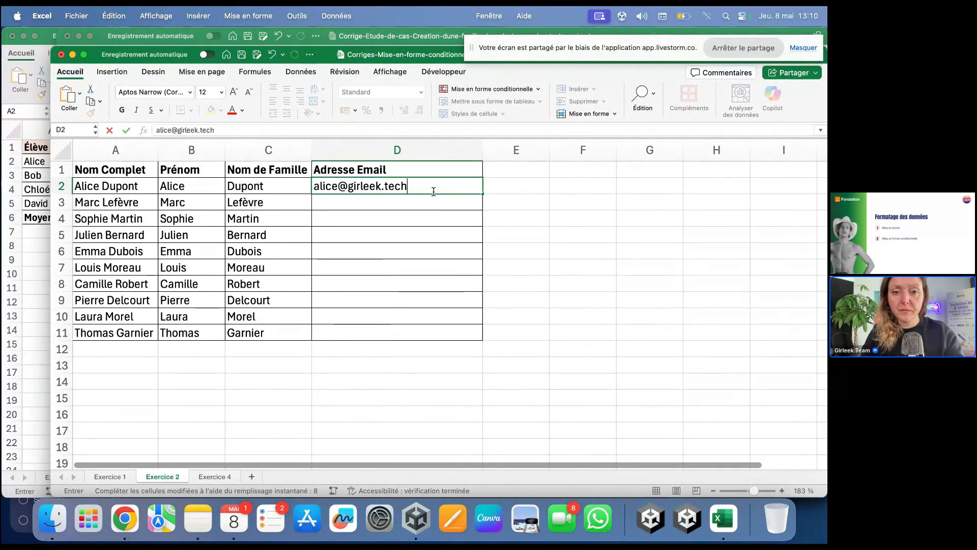
pyautogui.press('Return')
pyautogui.moveTo(482, 193); pyautogui.dragTo(489, 341)
pyautogui.click(496, 349)
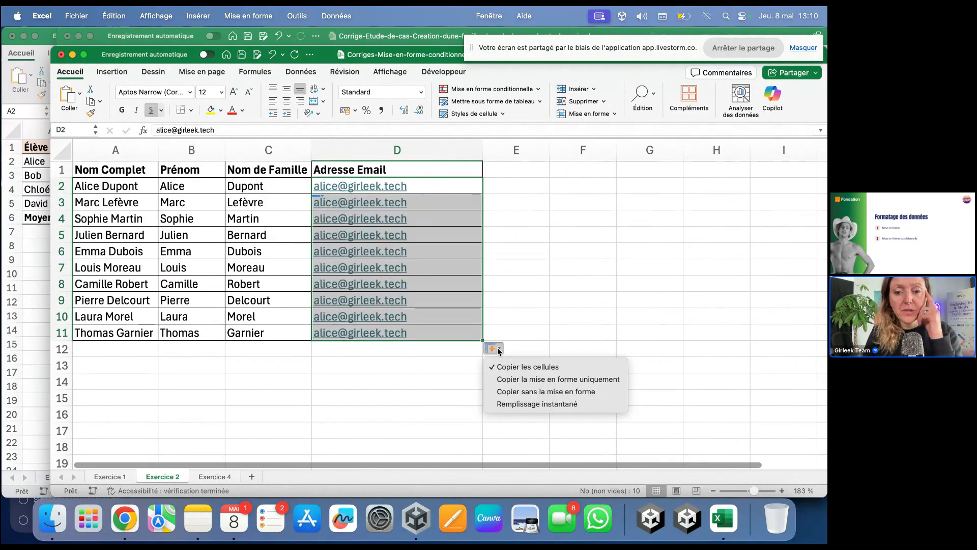
pyautogui.click(515, 397)
pyautogui.click(364, 397)
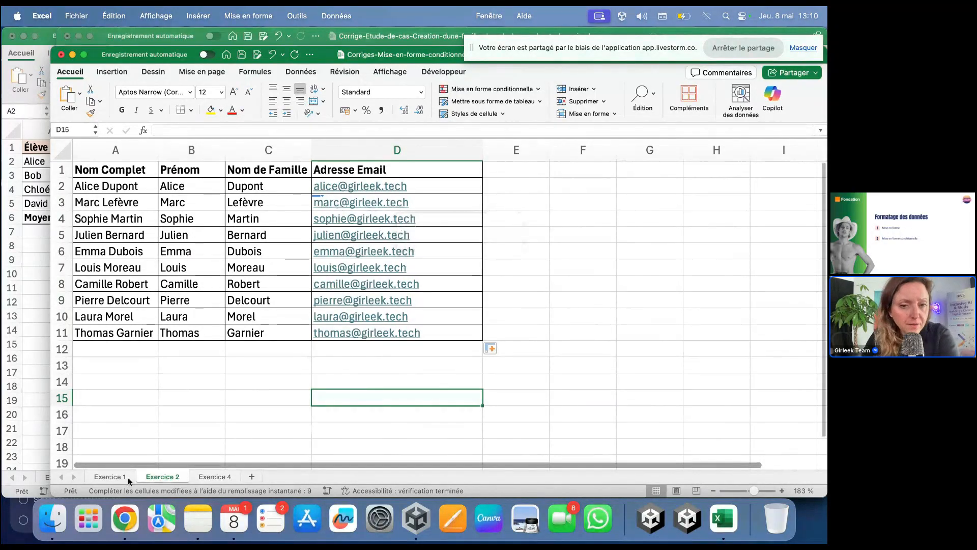
# Step: Bring the Livestorm event page forward in Chrome
pyautogui.click(125, 519)
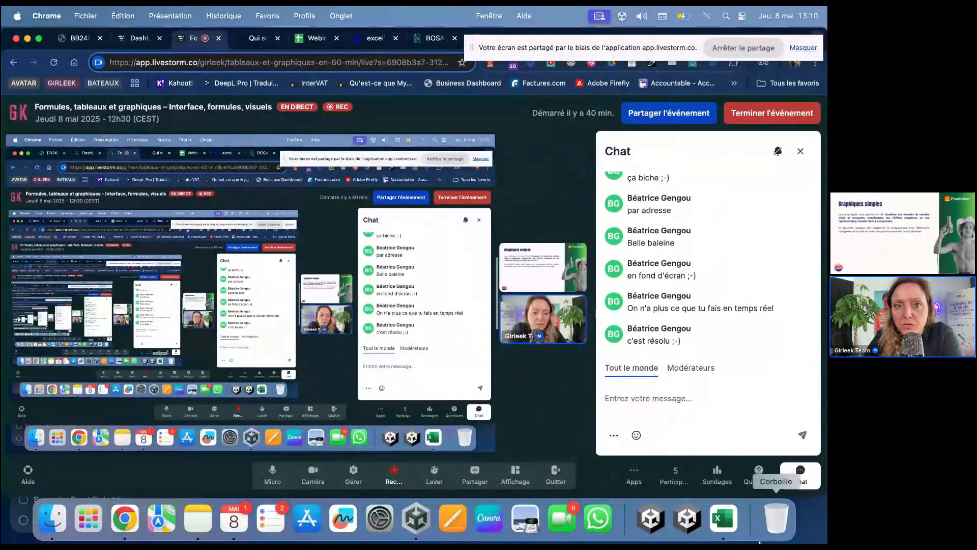
# Step: Open the Webinars 2024 spreadsheet and browse its registration rows and columns
pyautogui.click(315, 38)
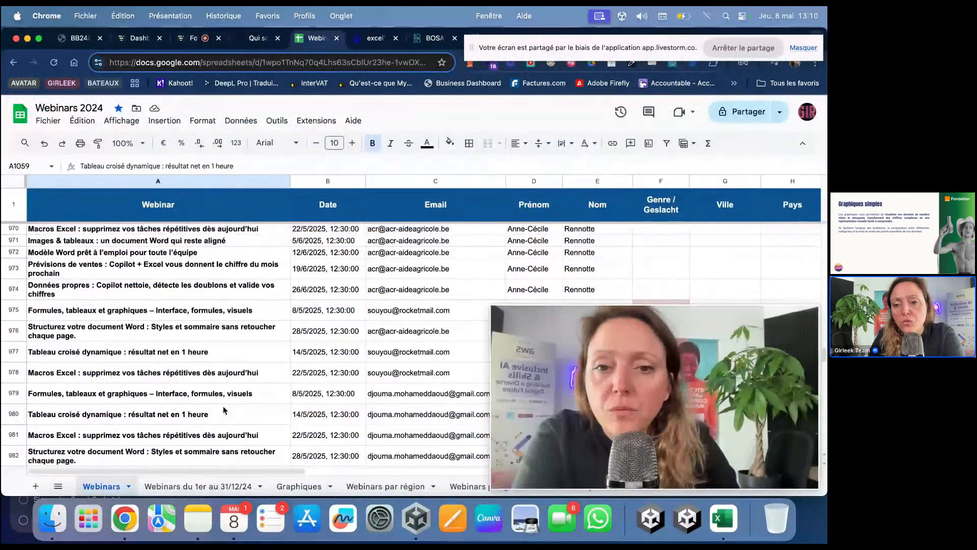
pyautogui.scroll(20, 224, 410)
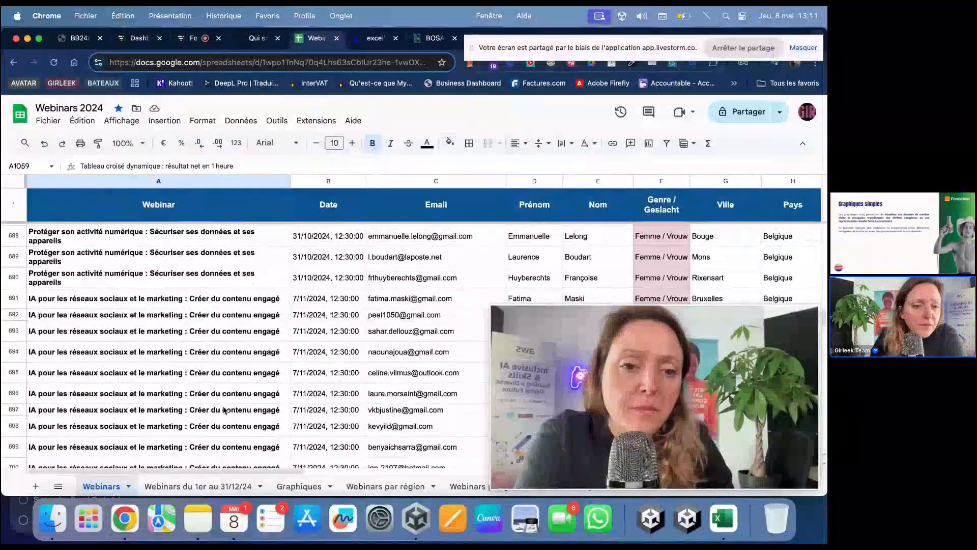
pyautogui.scroll(-10, 224, 410)
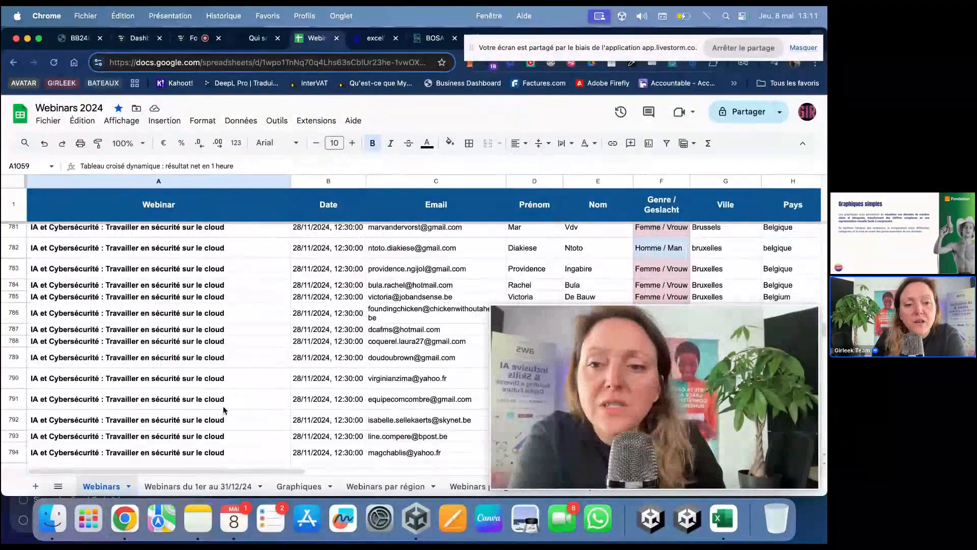
pyautogui.scroll(-20, 224, 410)
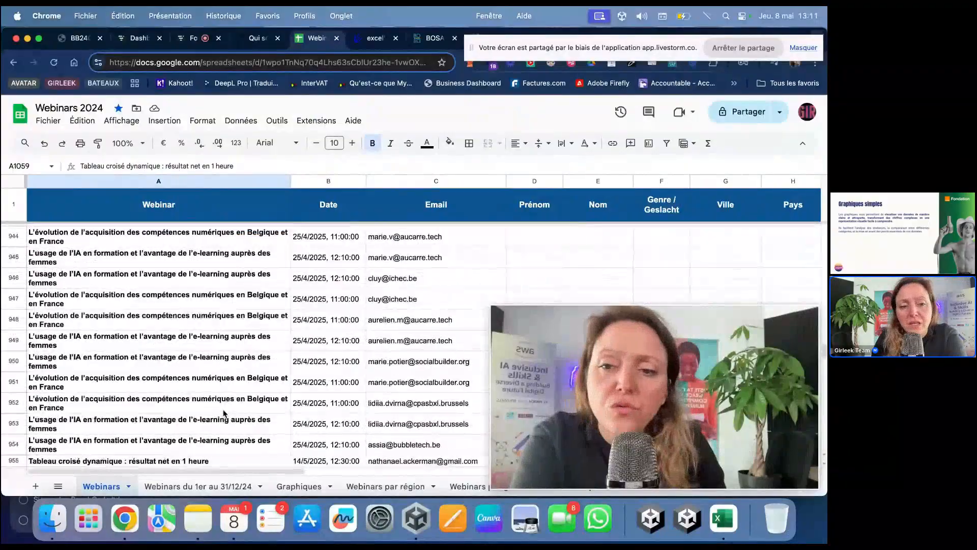
pyautogui.scroll(-7, 224, 413)
pyautogui.scroll(10, 224, 413)
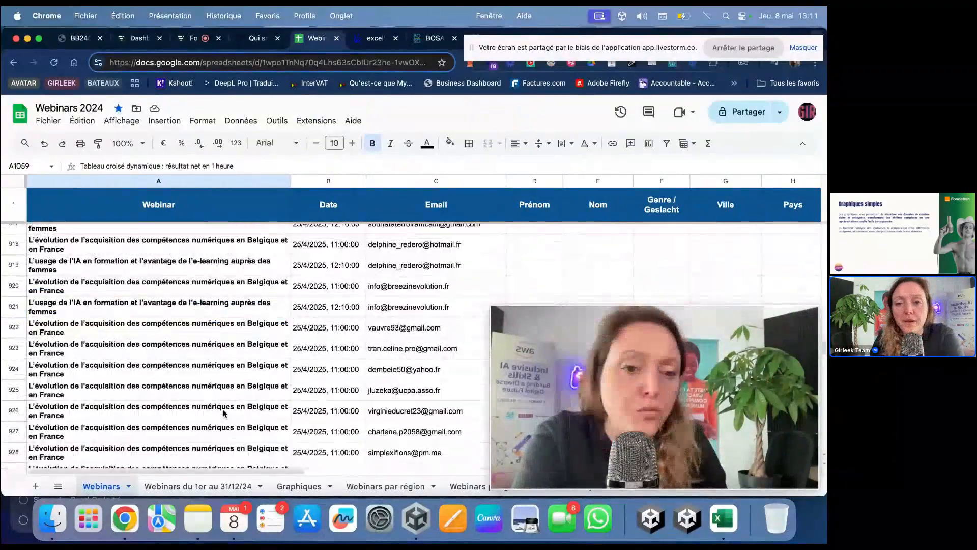
pyautogui.scroll(18, 224, 414)
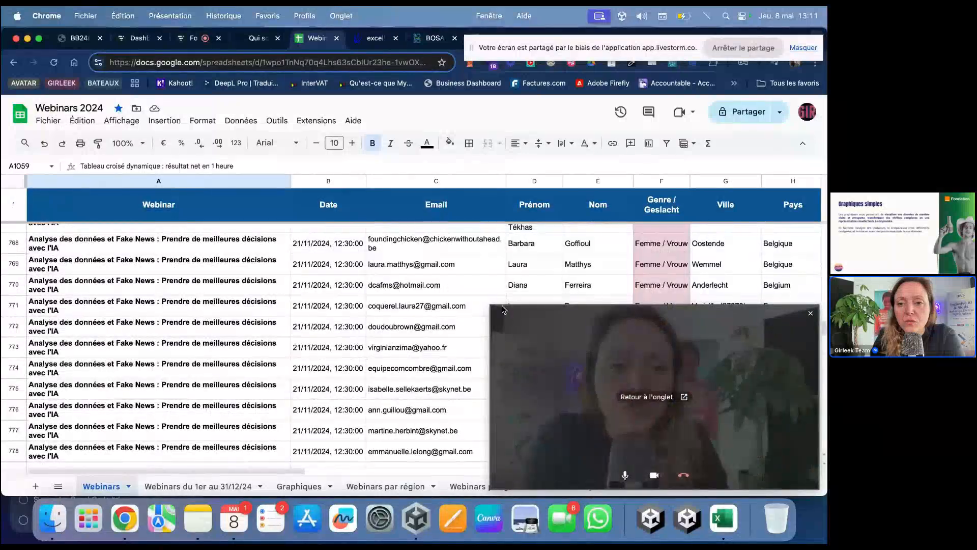
pyautogui.hscroll(3, 450, 304)
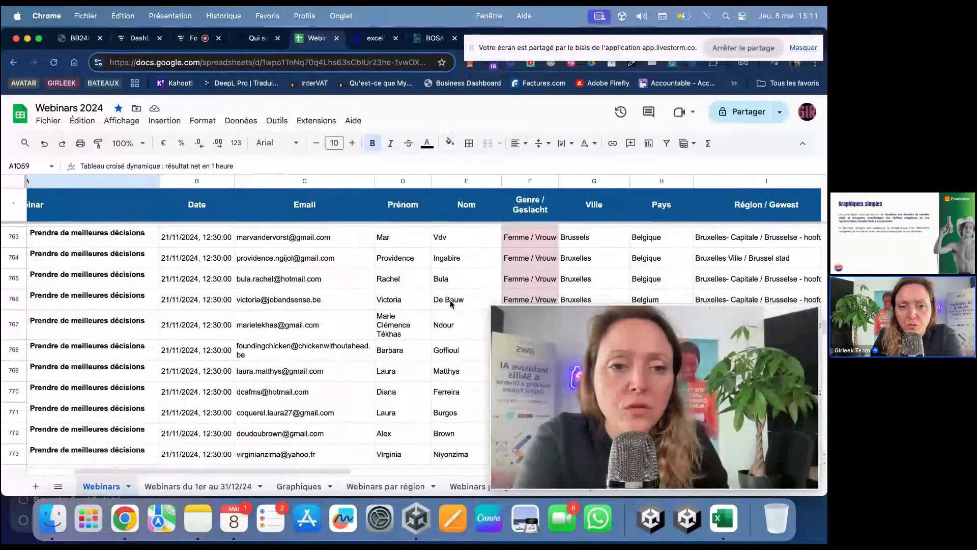
pyautogui.scroll(4, 451, 305)
pyautogui.hscroll(2, 450, 305)
pyautogui.scroll(5, 450, 304)
pyautogui.hscroll(2, 450, 304)
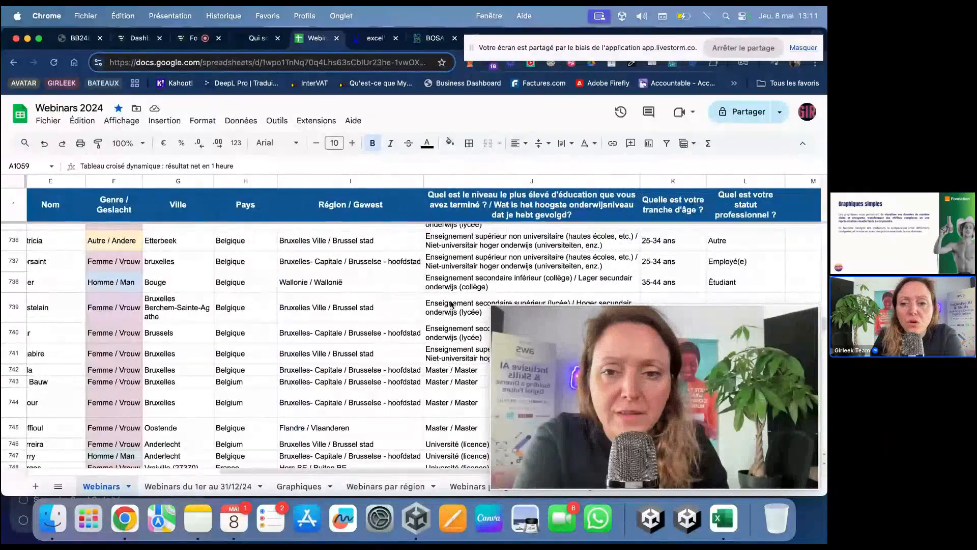
pyautogui.scroll(1, 451, 305)
pyautogui.hscroll(1, 451, 305)
pyautogui.moveTo(706, 400)
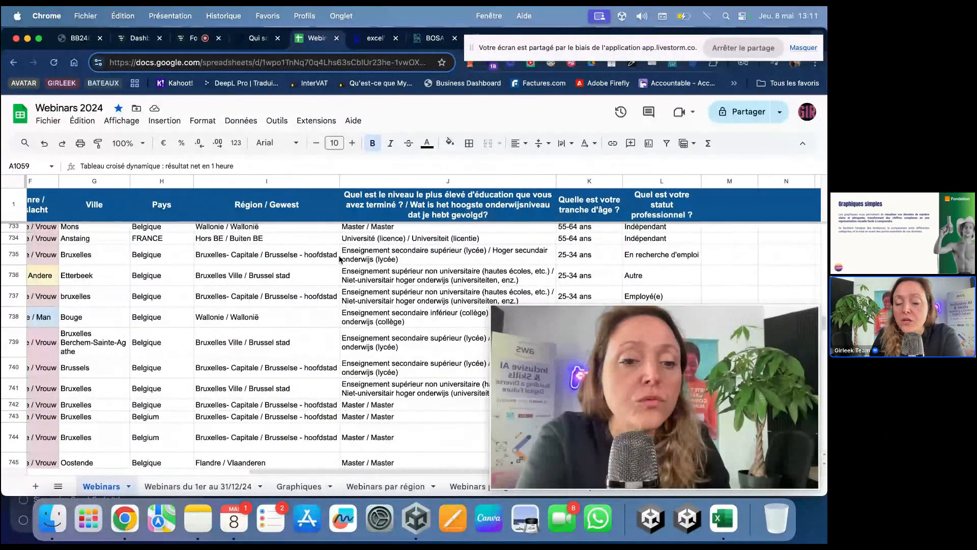
pyautogui.hscroll(-1, 340, 259)
pyautogui.scroll(-1, 340, 260)
pyautogui.scroll(1, 340, 260)
pyautogui.hscroll(-1, 340, 259)
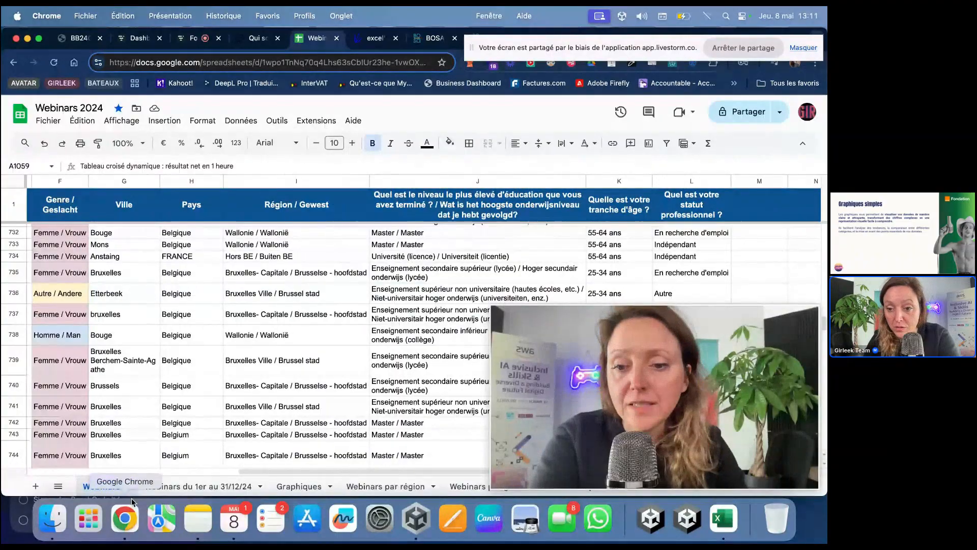
# Step: Browse the charts on the 'Webinars du 1er au 31/12/24' sheet, then return to Livestorm
pyautogui.click(199, 486)
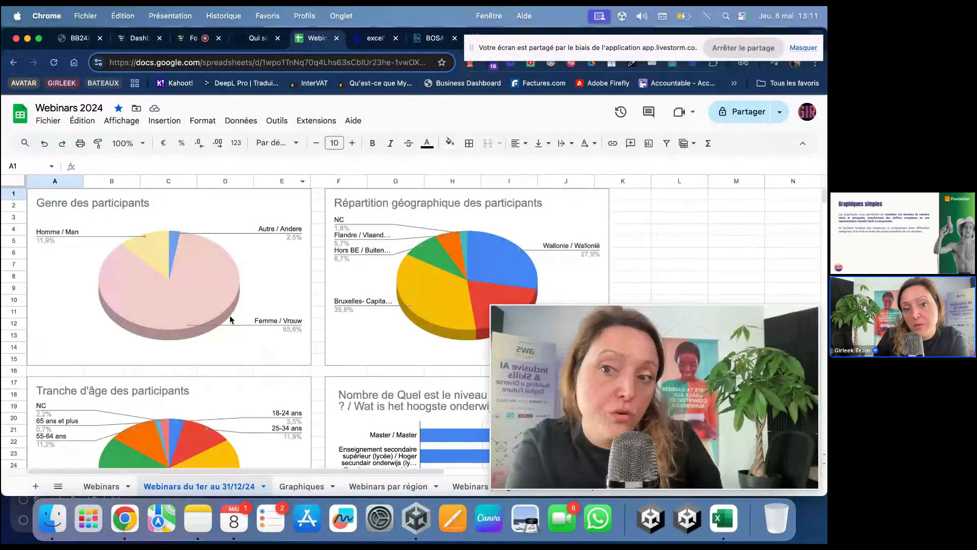
pyautogui.scroll(-1, 390, 245)
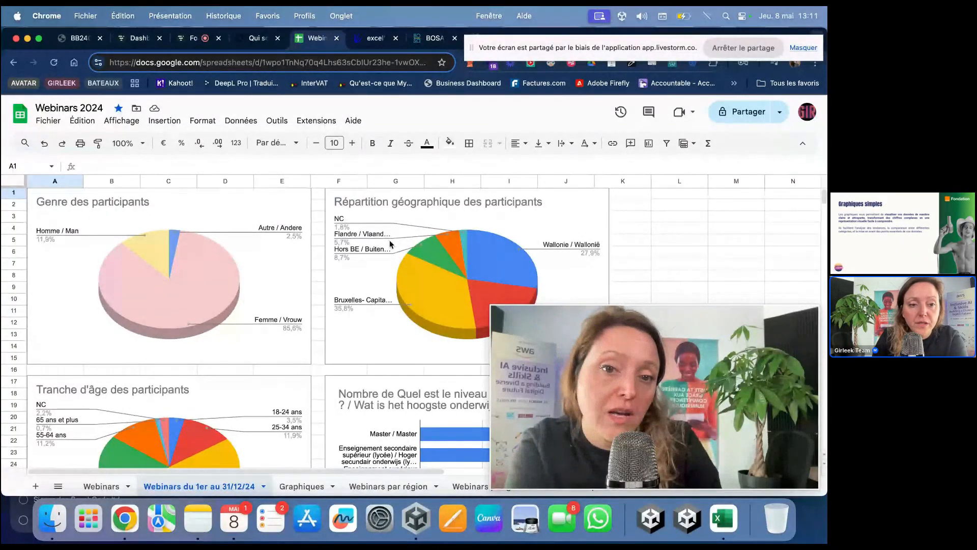
pyautogui.scroll(-5, 391, 245)
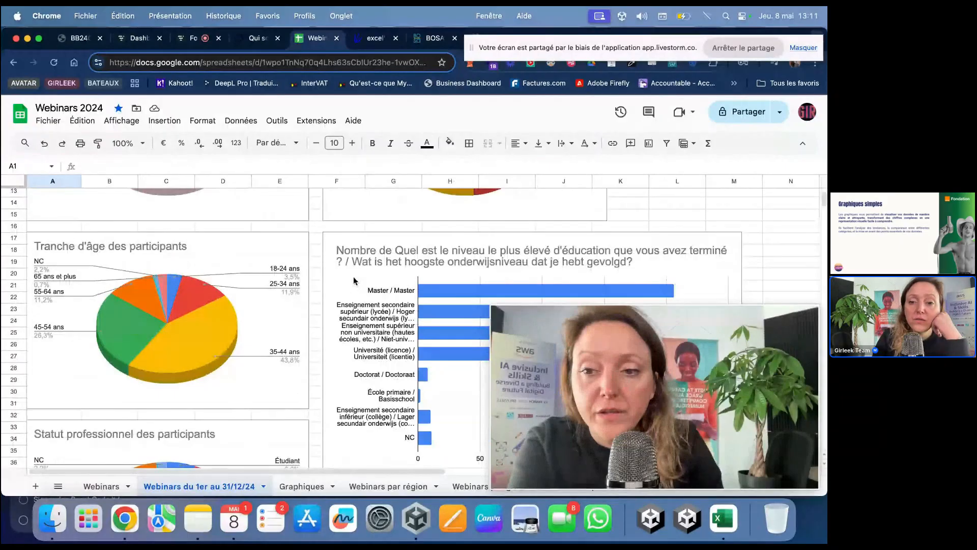
pyautogui.scroll(-3, 354, 280)
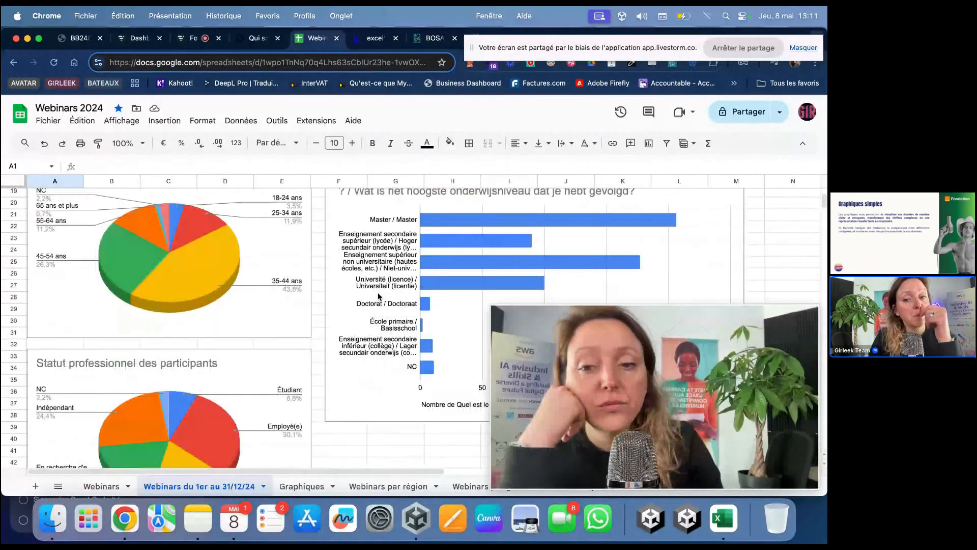
pyautogui.scroll(-2, 378, 297)
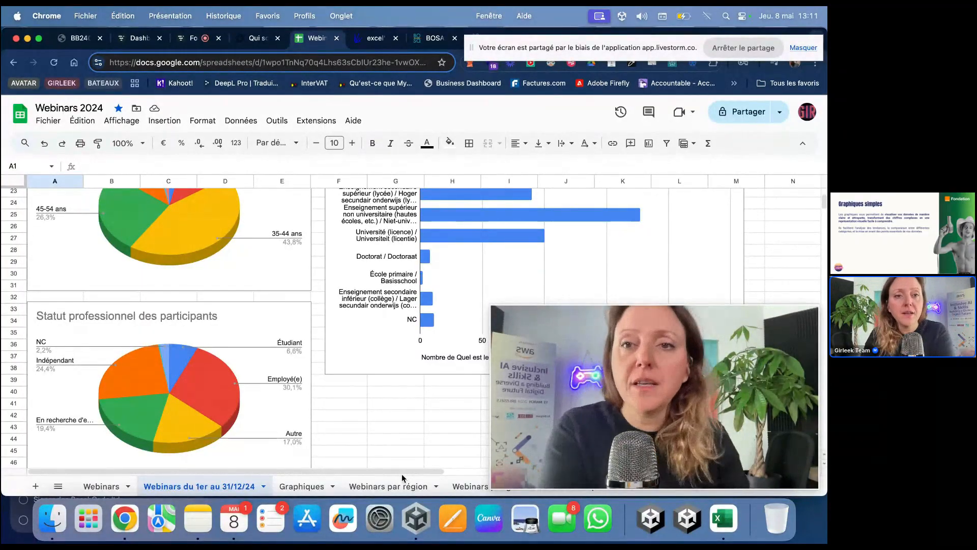
pyautogui.moveTo(578, 456)
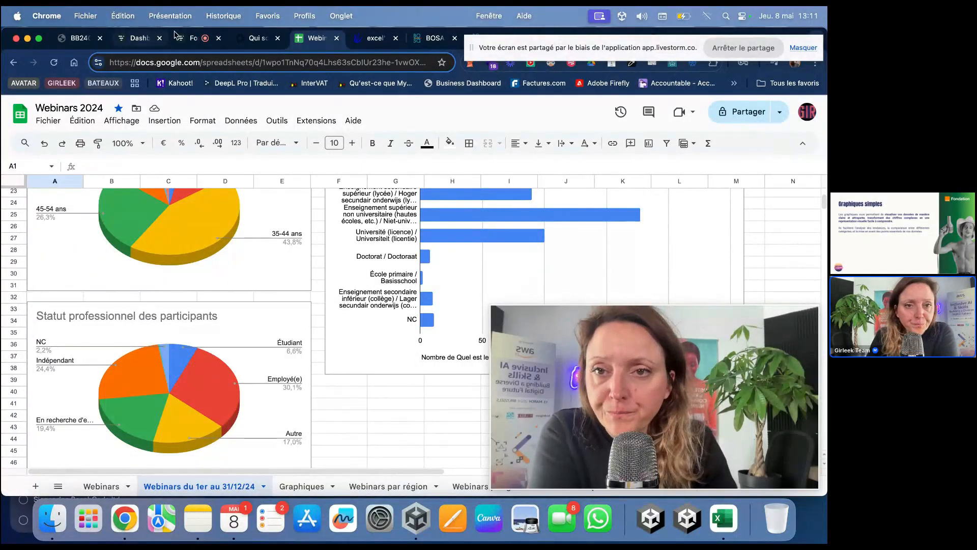
pyautogui.click(189, 39)
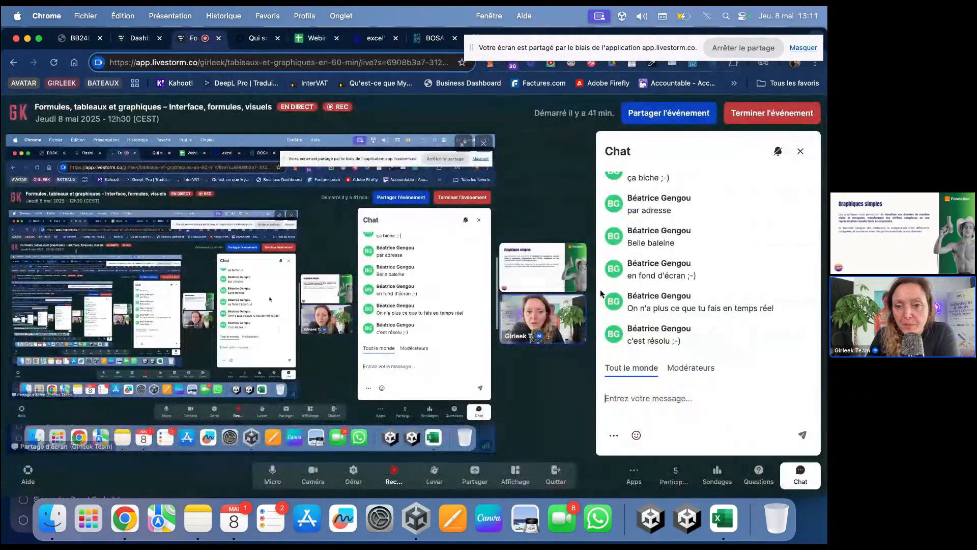
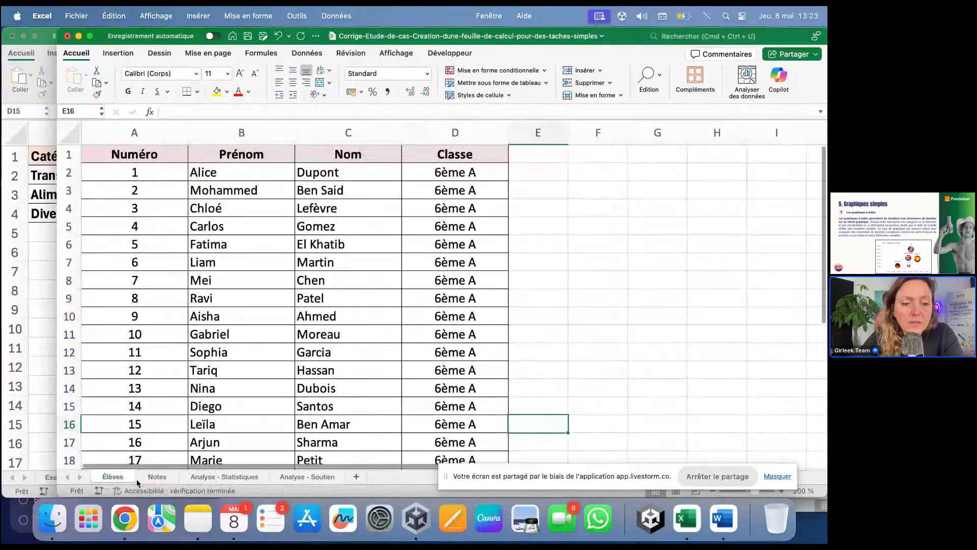
# Step: Delete the average, maximum and minimum values in B2:D4 of Analyse - Statistiques
pyautogui.click(145, 478)
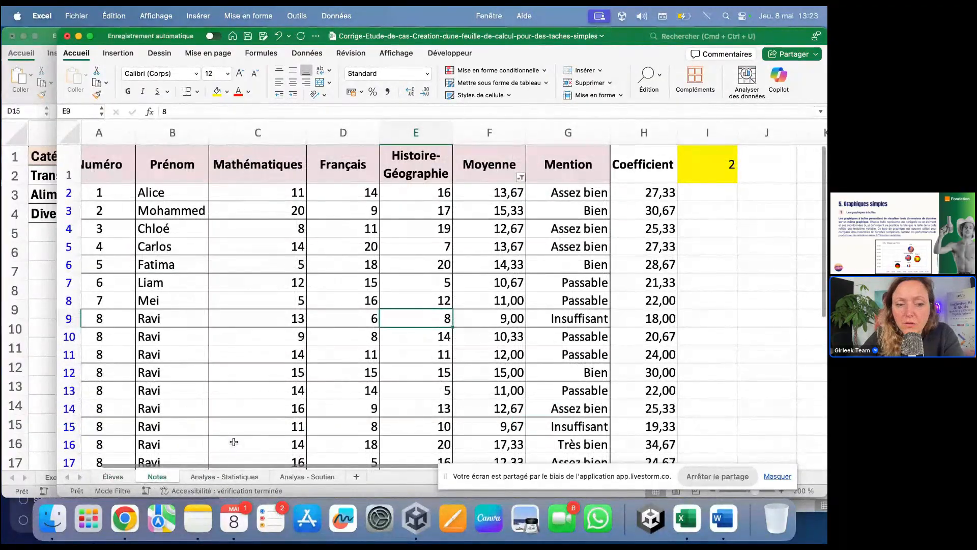
pyautogui.scroll(-5, 240, 375)
pyautogui.scroll(5, 239, 375)
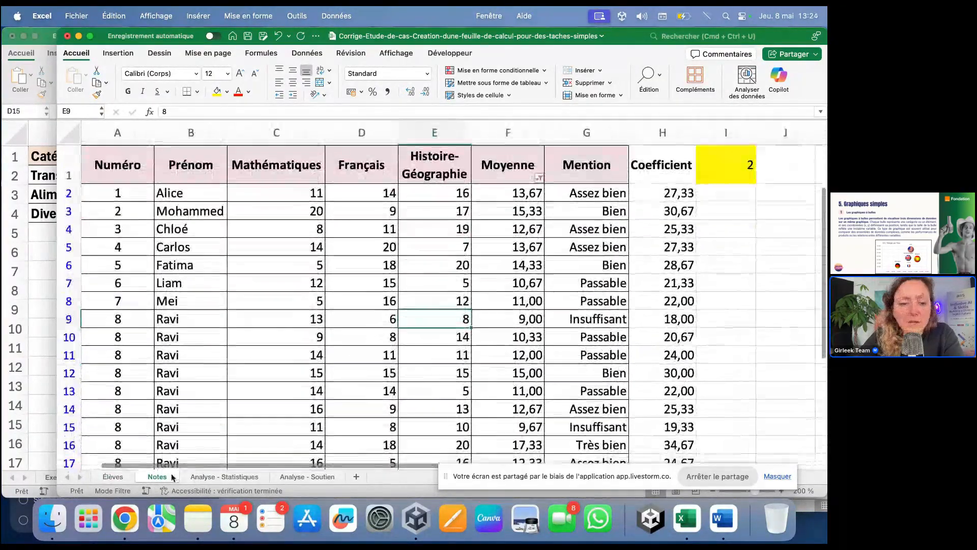
pyautogui.click(122, 477)
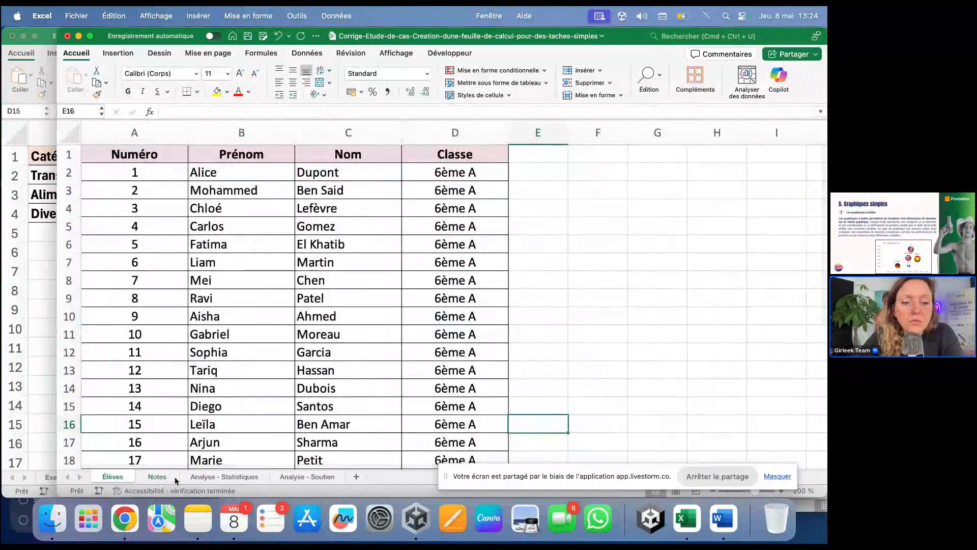
pyautogui.click(166, 477)
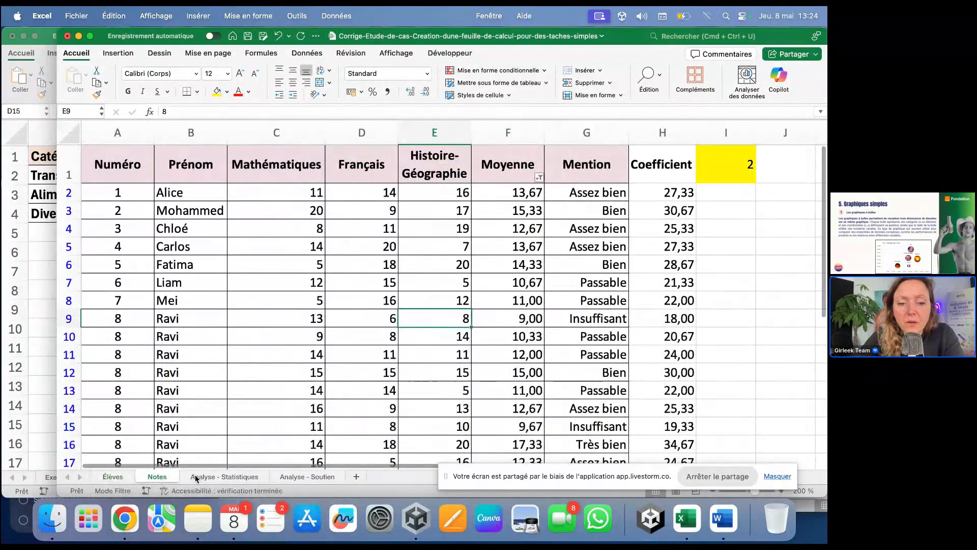
pyautogui.click(196, 477)
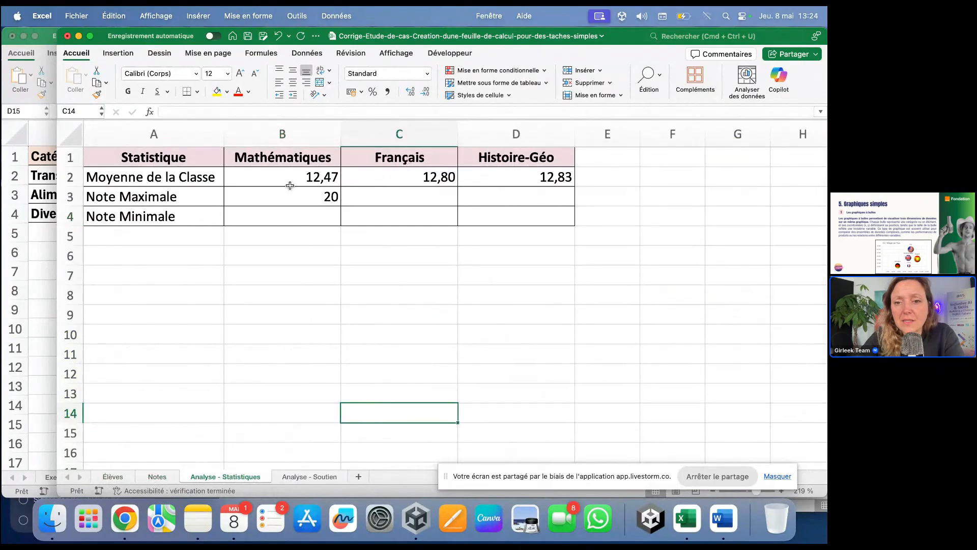
pyautogui.moveTo(288, 185); pyautogui.dragTo(567, 209)
pyautogui.press('Delete')
pyautogui.click(469, 321)
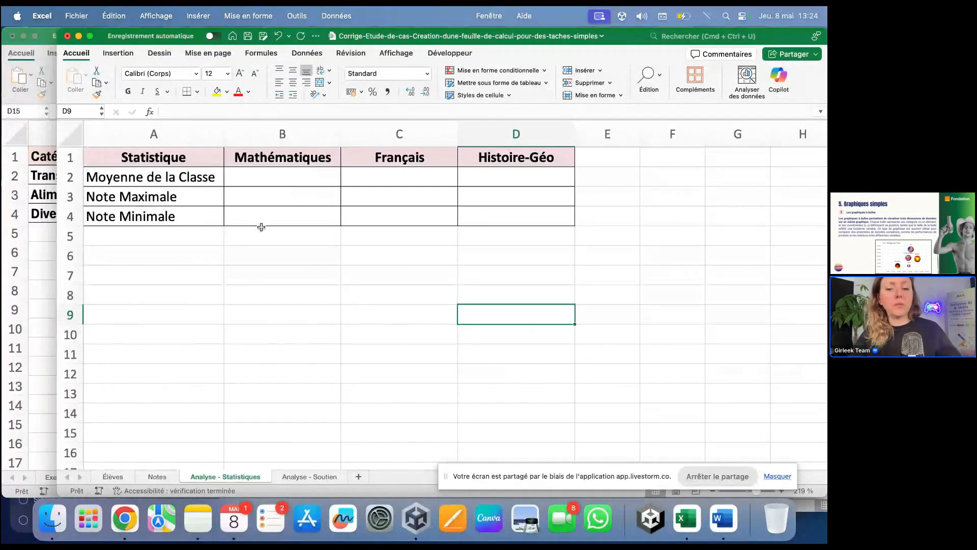
# Step: Enter =MOYENNE(Notes!C2:C31) in B2 and fill it right to D2
pyautogui.click(266, 179)
pyautogui.write('=')
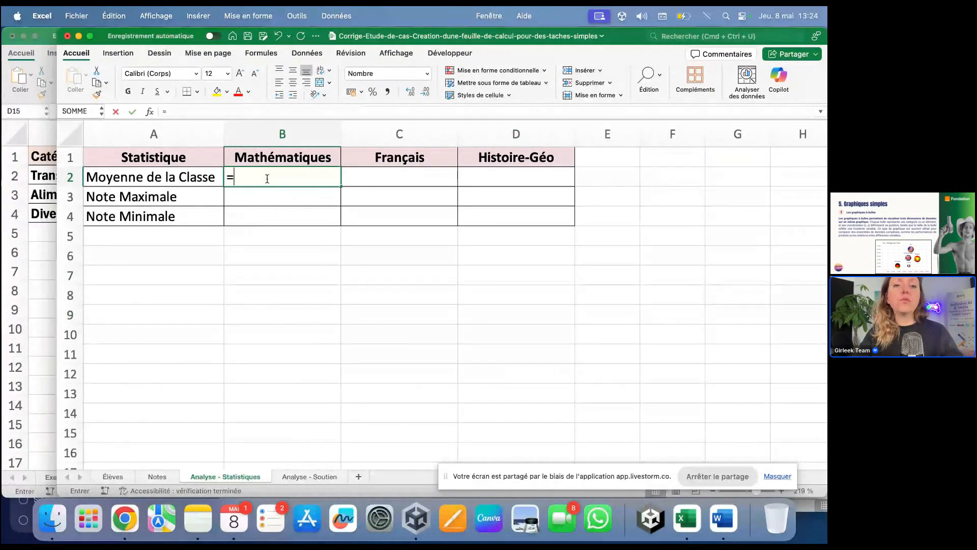
pyautogui.write('mo')
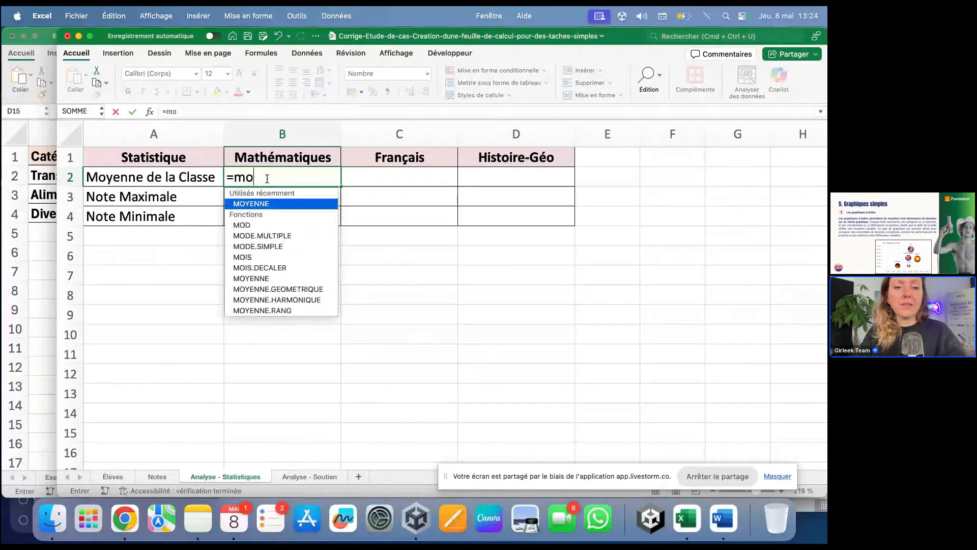
pyautogui.write('yenne(')
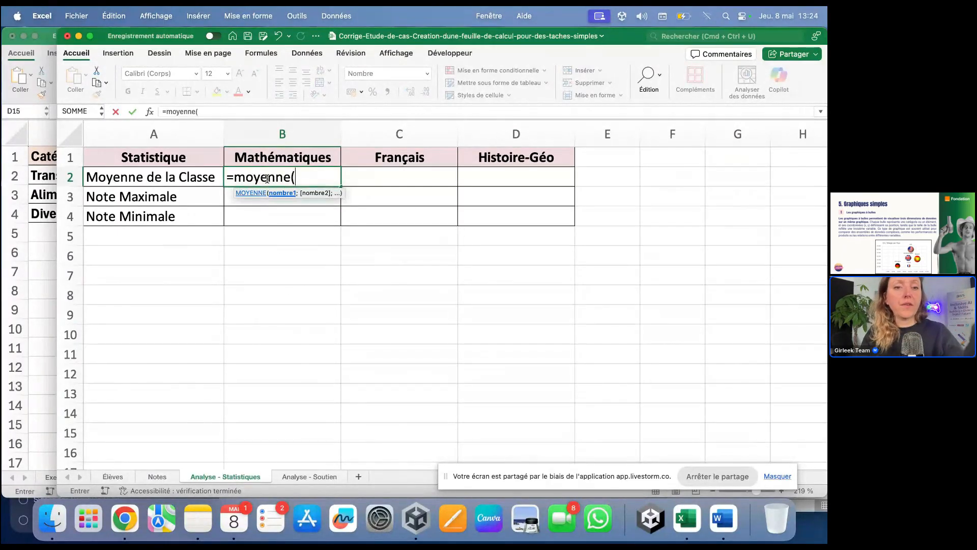
pyautogui.click(158, 476)
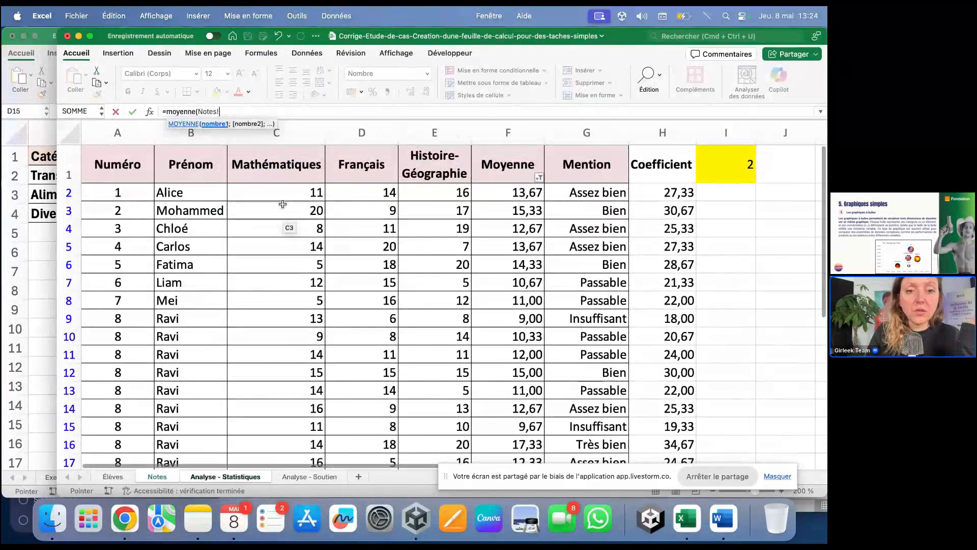
pyautogui.moveTo(288, 192); pyautogui.dragTo(265, 423)
pyautogui.press('Return')
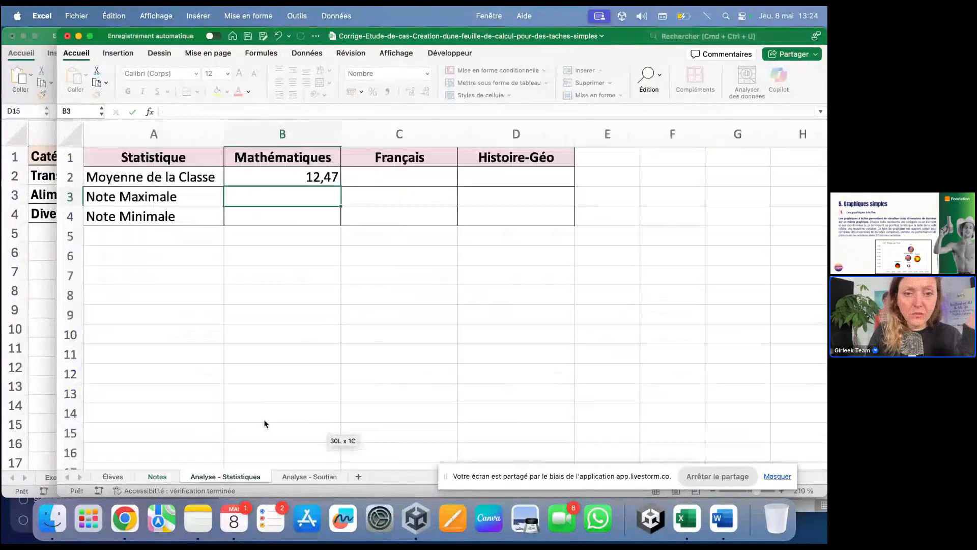
pyautogui.click(302, 173)
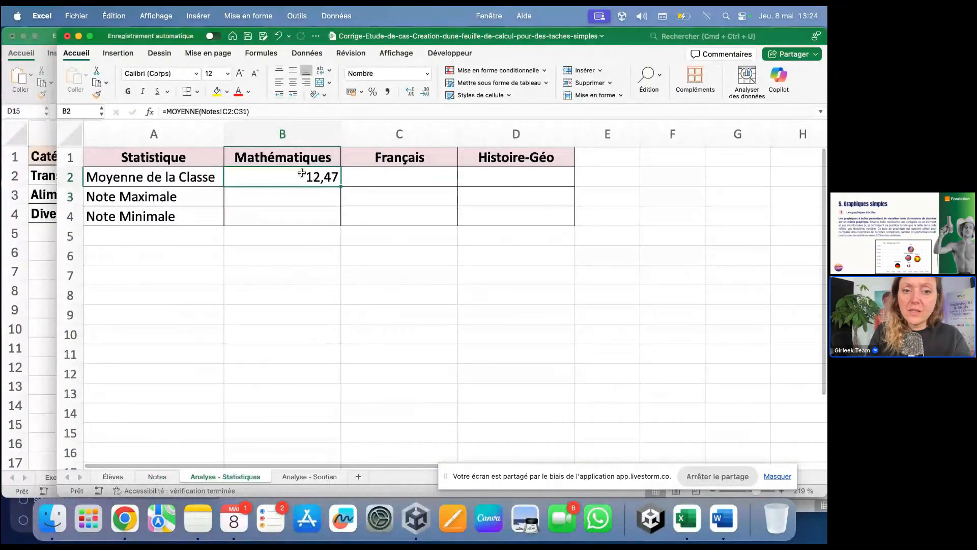
pyautogui.moveTo(341, 186); pyautogui.dragTo(453, 187)
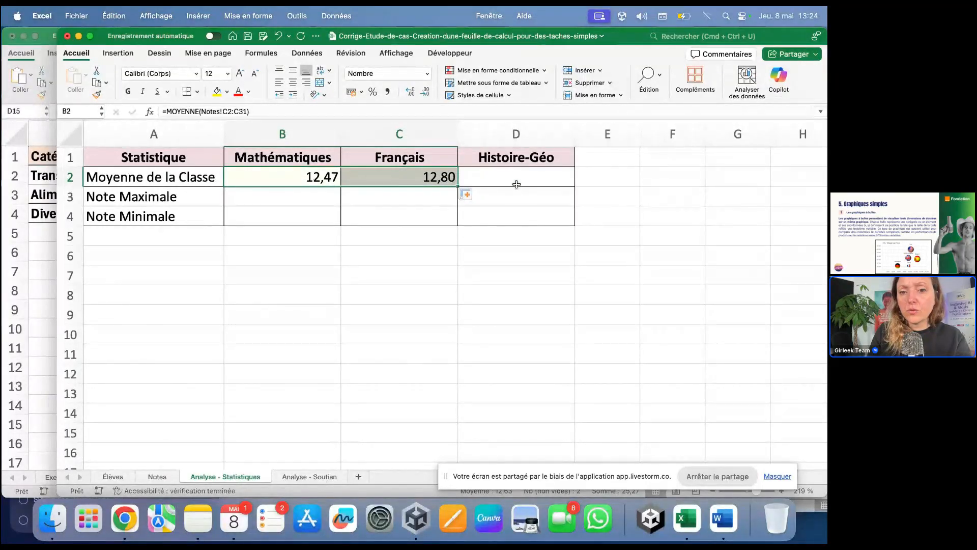
pyautogui.moveTo(457, 186); pyautogui.dragTo(540, 185)
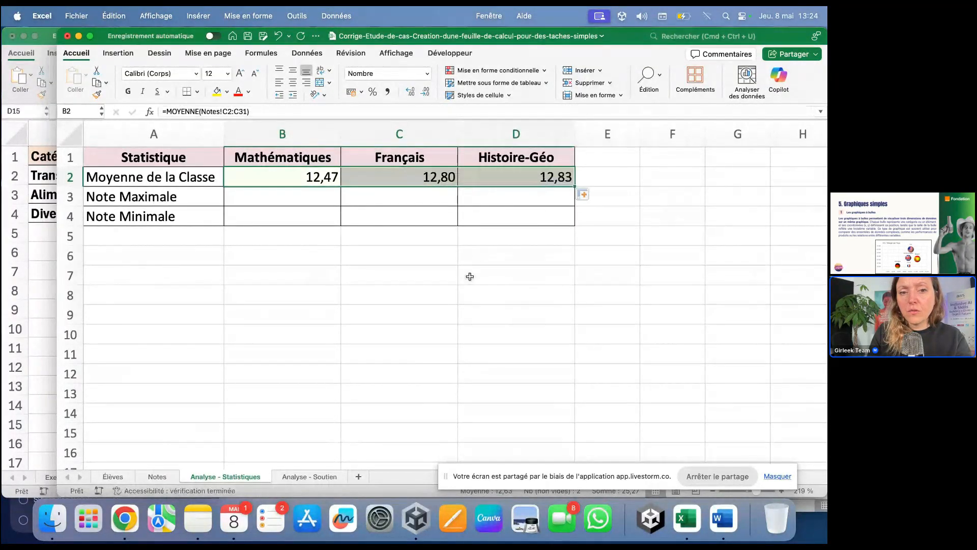
# Step: Inspect the B2 and C2 average formulas and their Notes sheet reference
pyautogui.doubleClick(238, 180)
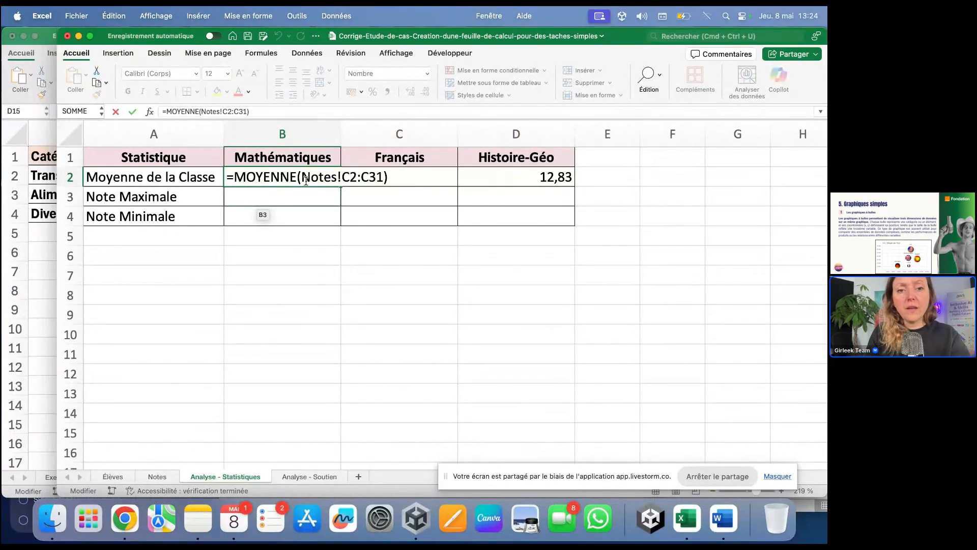
pyautogui.moveTo(304, 178)
pyautogui.mouseDown()
pyautogui.moveTo(341, 179)
pyautogui.moveTo(302, 179)
pyautogui.mouseUp()
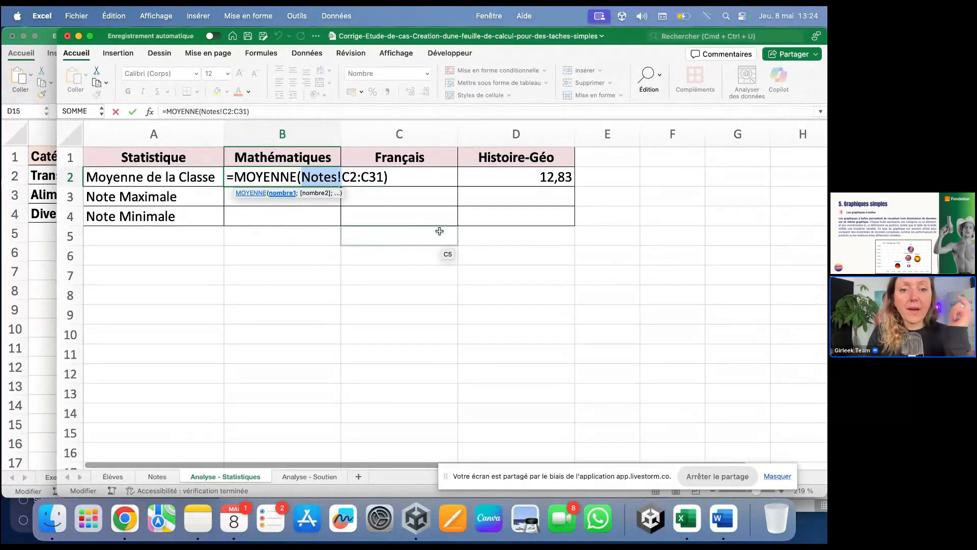
pyautogui.click(437, 181)
pyautogui.doubleClick(437, 179)
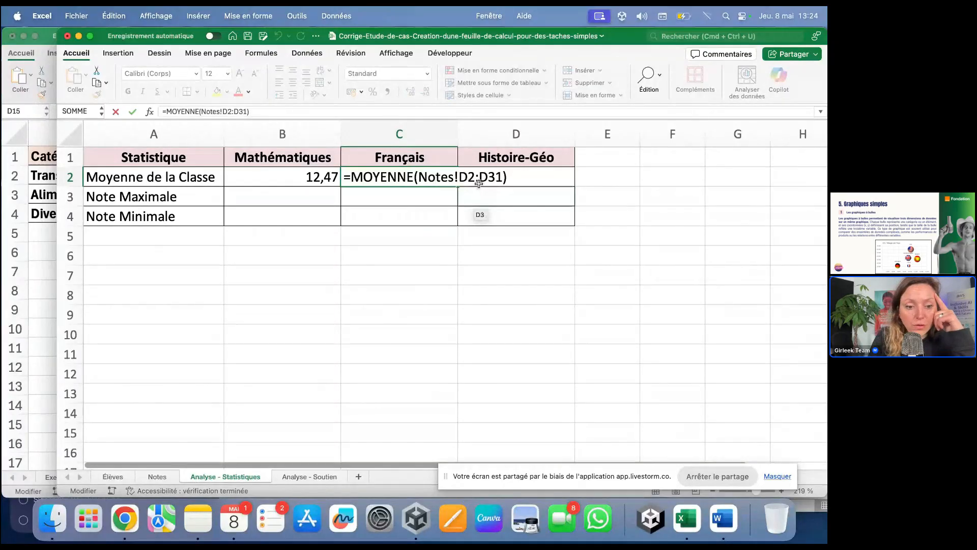
pyautogui.press('Return')
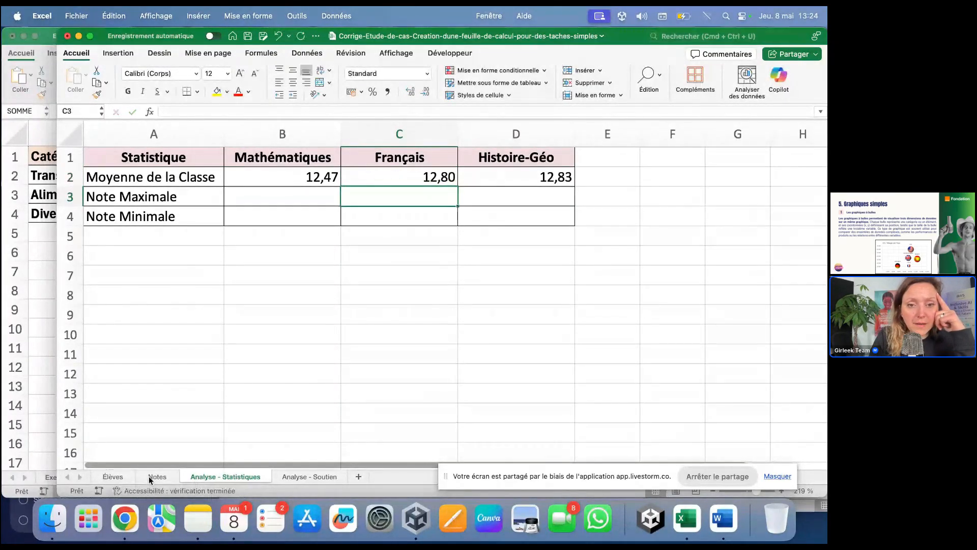
# Step: Review the Français grades on the Notes sheet
pyautogui.click(151, 477)
pyautogui.scroll(5, 366, 229)
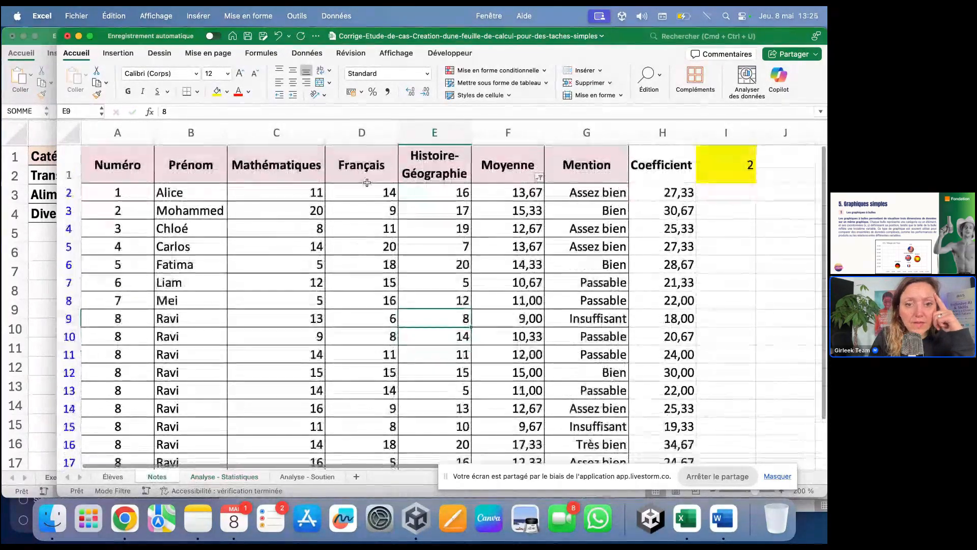
pyautogui.click(367, 184)
pyautogui.scroll(-10, 369, 204)
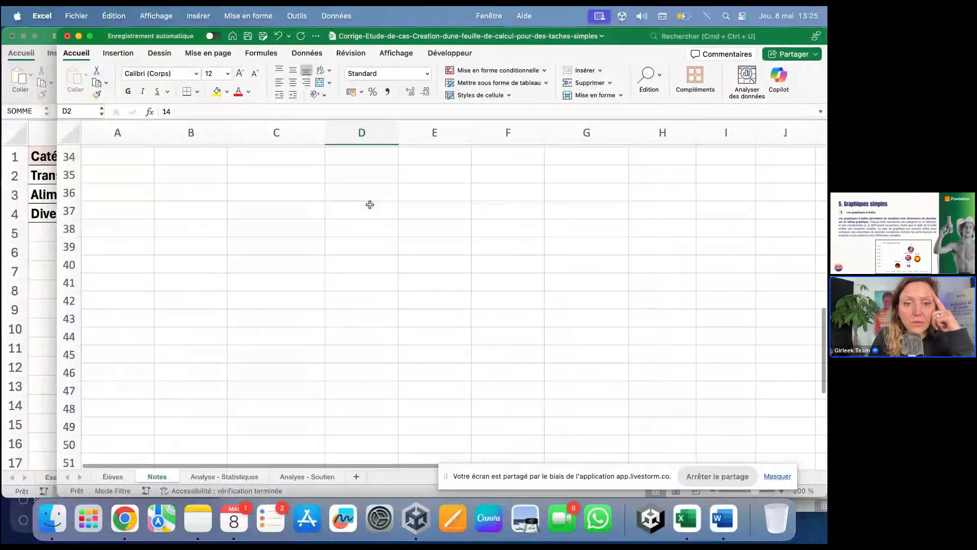
pyautogui.scroll(10, 369, 204)
pyautogui.scroll(-1, 369, 204)
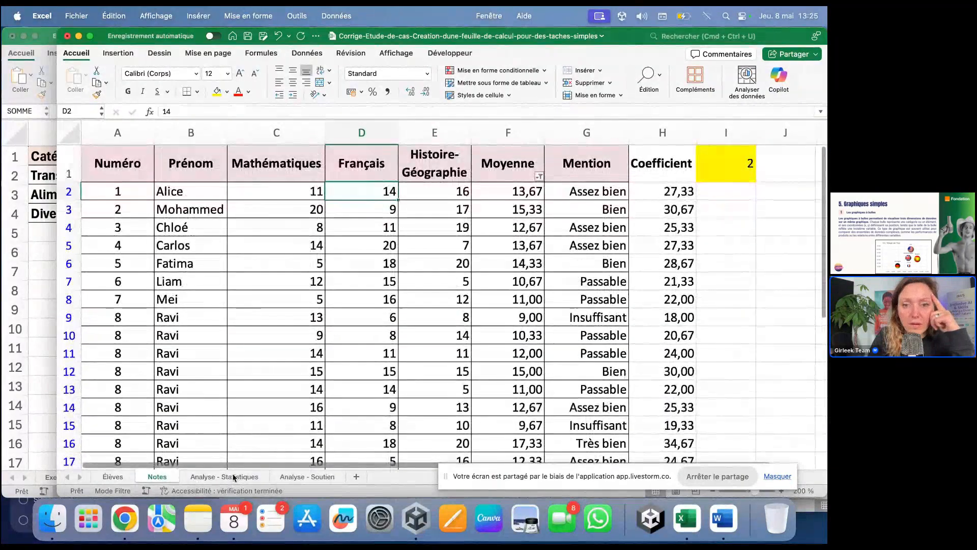
pyautogui.click(225, 477)
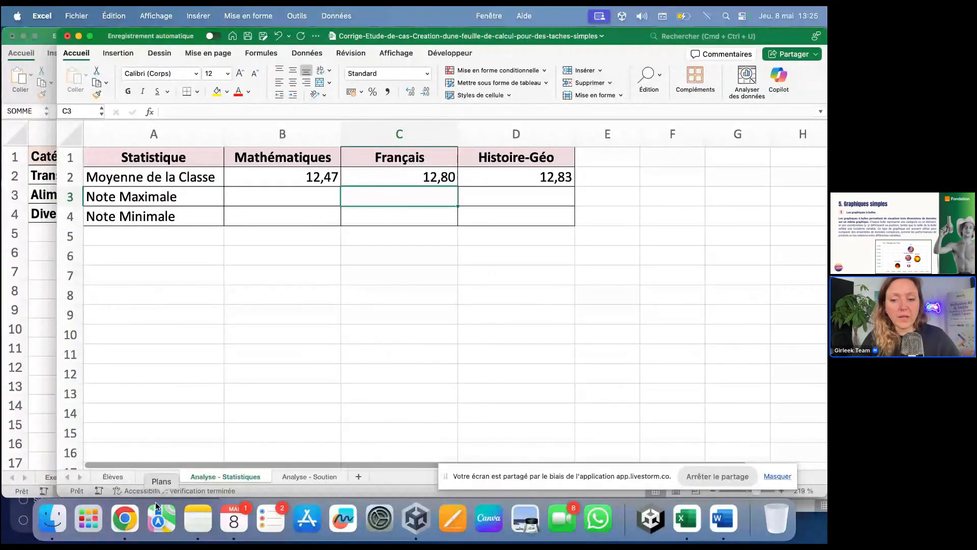
pyautogui.click(123, 539)
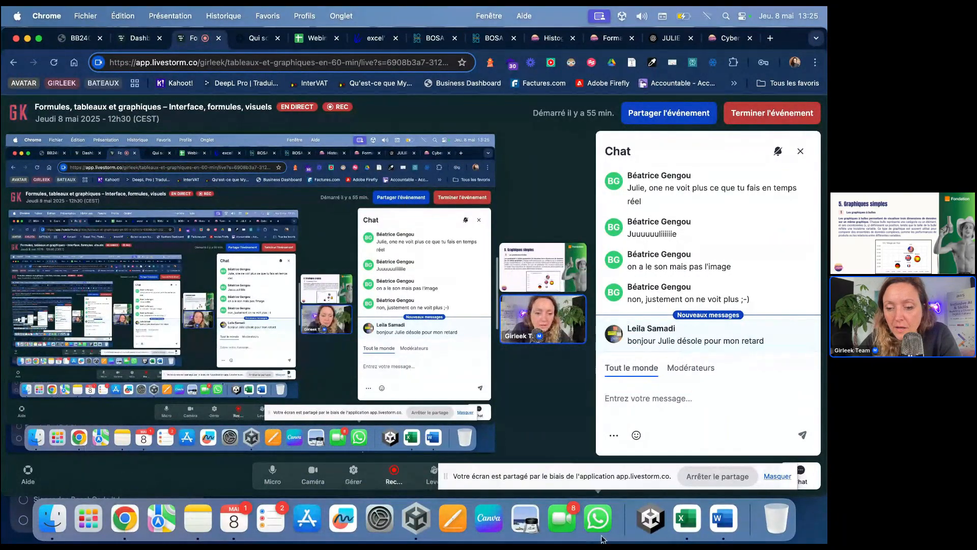
pyautogui.click(698, 535)
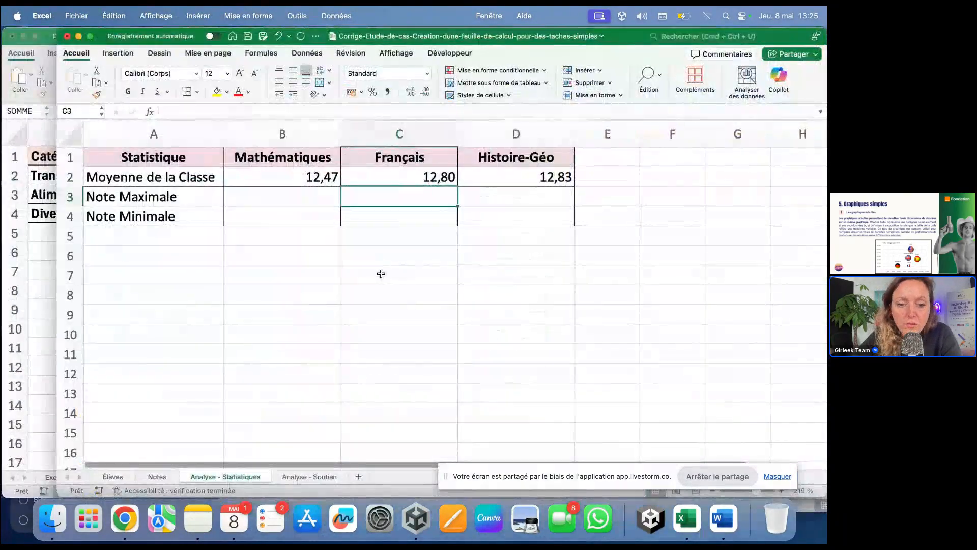
# Step: Empty the three data rows A2:C4 of the Analyse - Soutien table
pyautogui.click(313, 478)
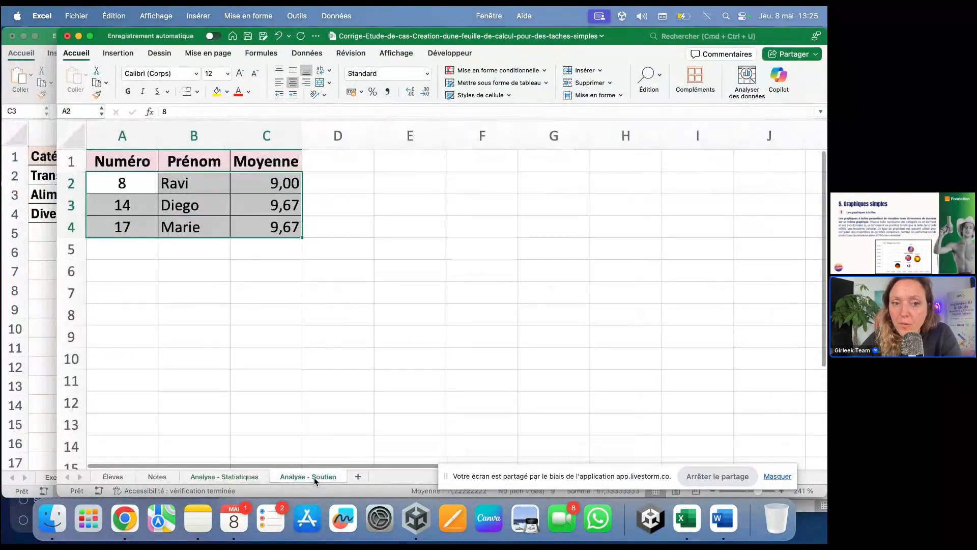
pyautogui.click(294, 399)
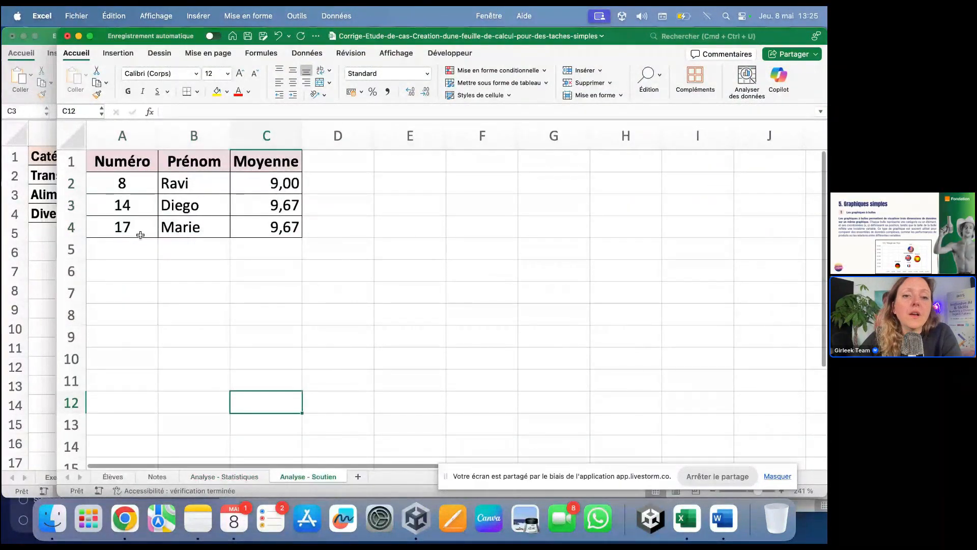
pyautogui.moveTo(127, 183); pyautogui.dragTo(298, 228)
pyautogui.press('Delete')
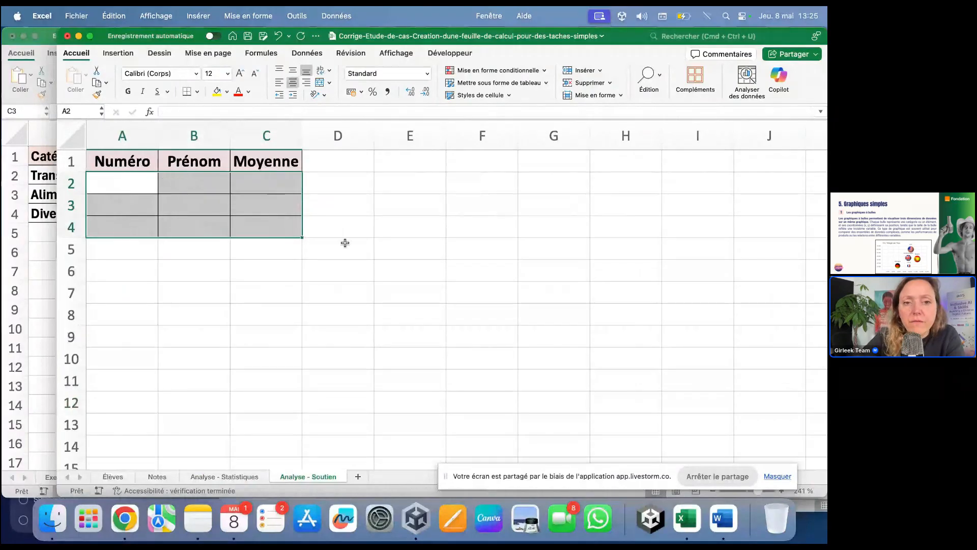
pyautogui.click(338, 314)
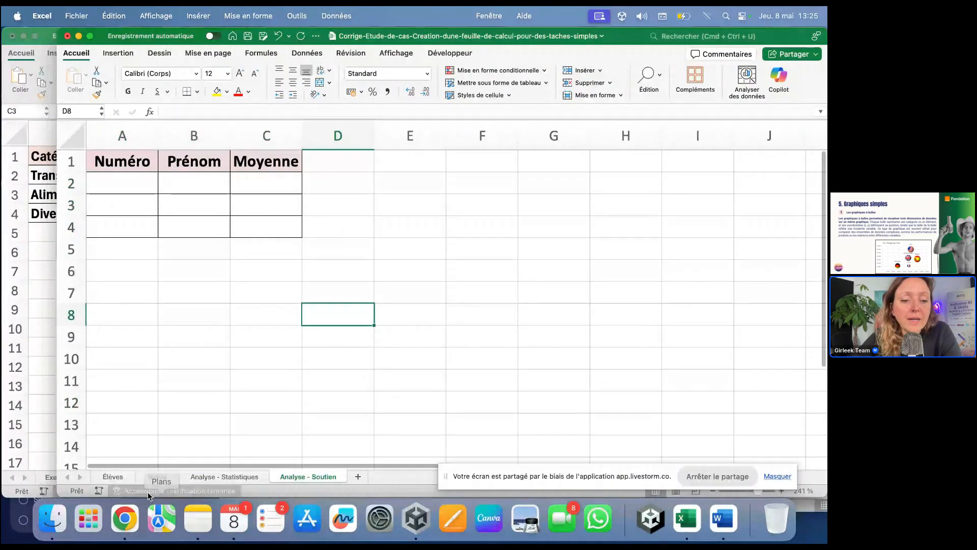
# Step: Filter the Notes Moyenne column to only 9,00 and 9,67, leaving three rows
pyautogui.click(120, 478)
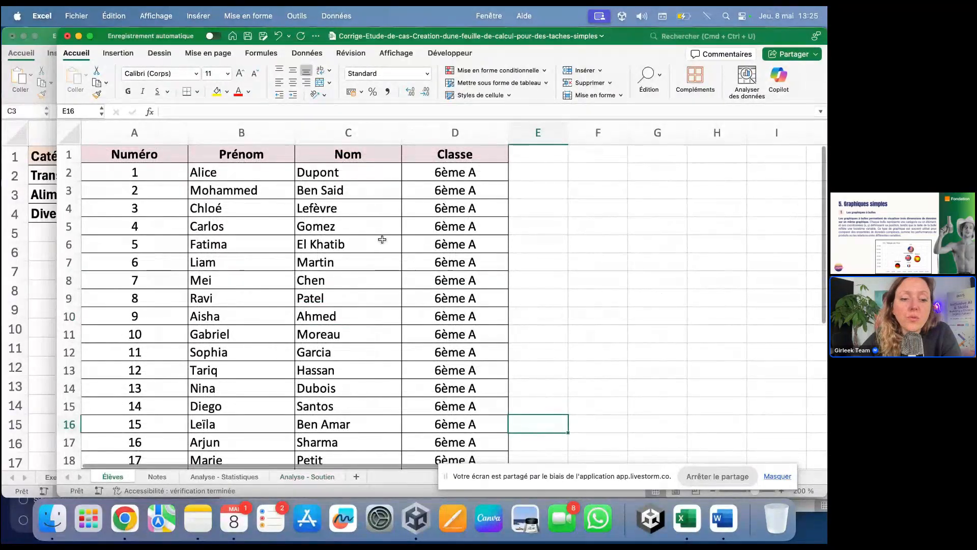
pyautogui.click(157, 476)
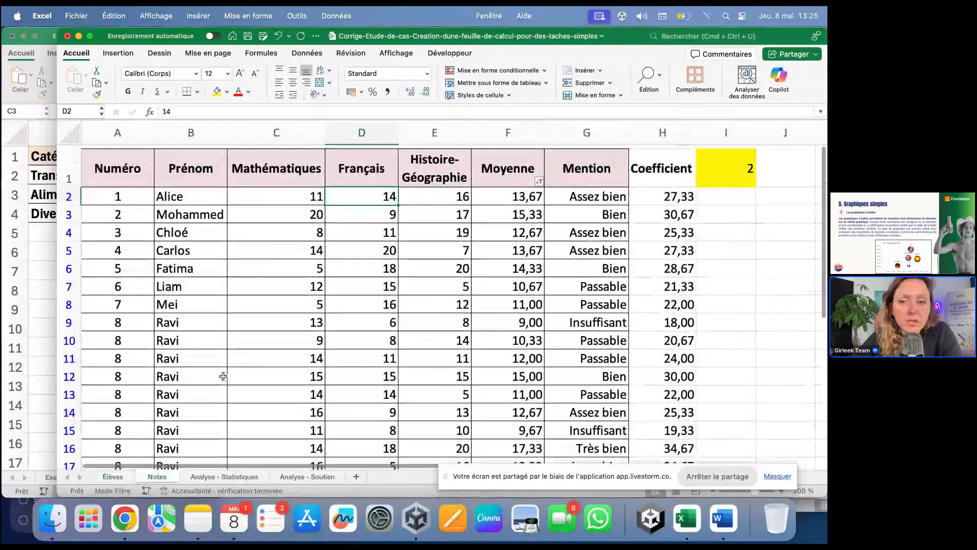
pyautogui.scroll(-1, 480, 267)
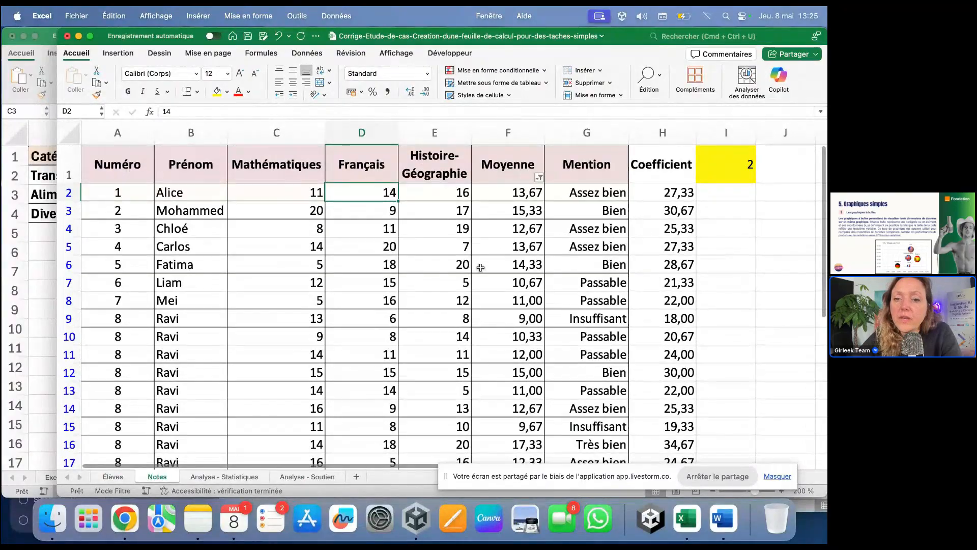
pyautogui.click(529, 175)
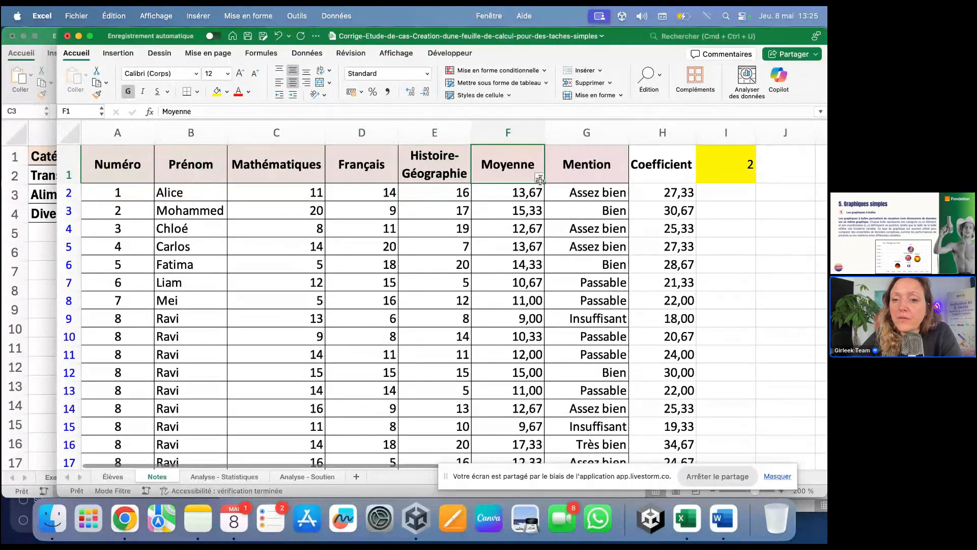
pyautogui.click(538, 177)
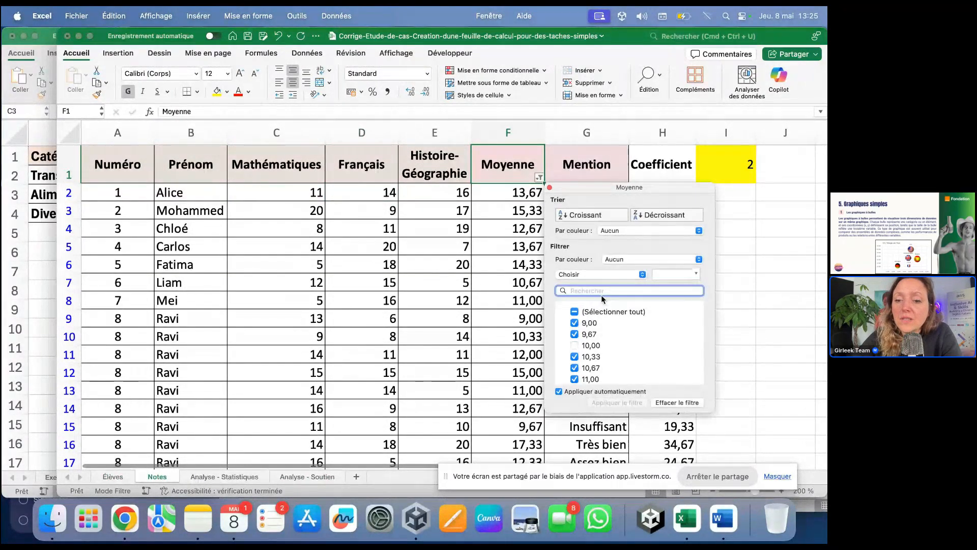
pyautogui.click(575, 312)
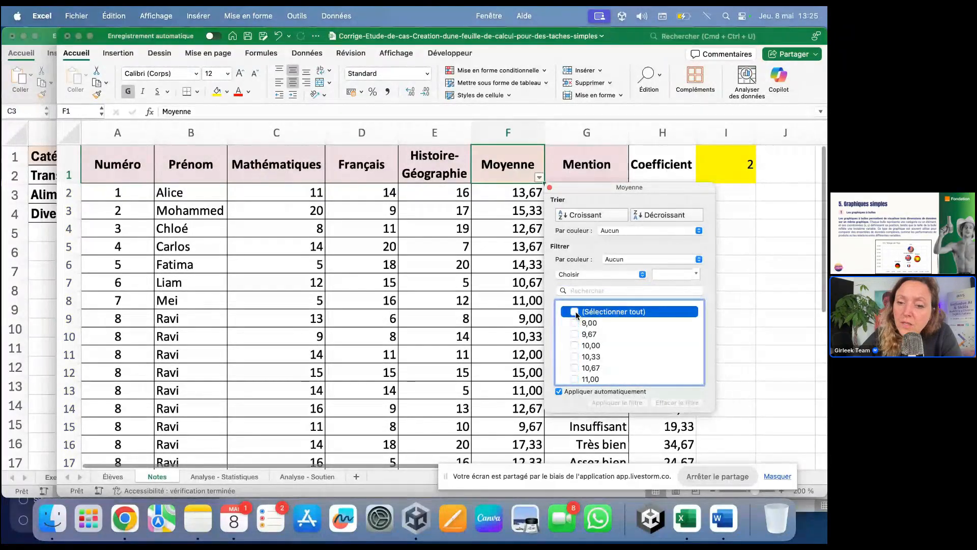
pyautogui.click(574, 322)
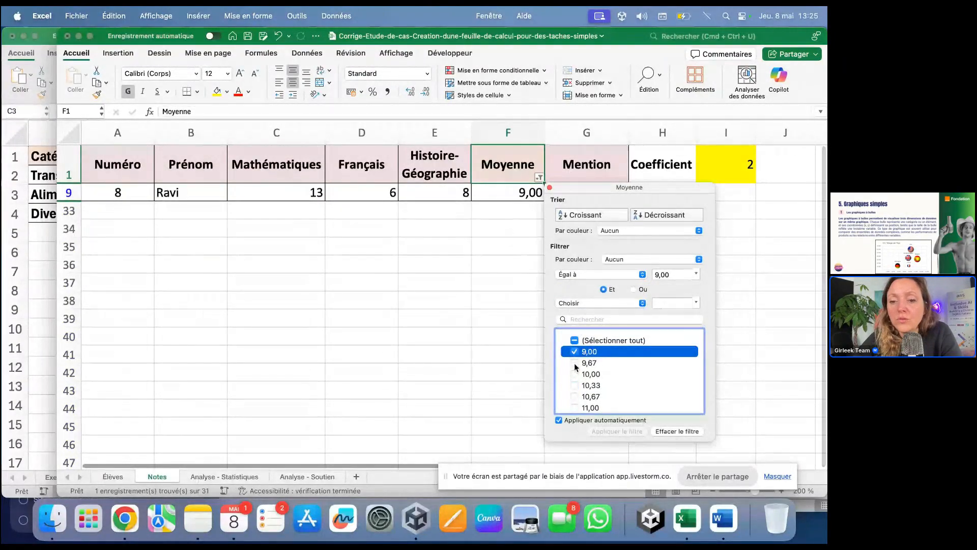
pyautogui.click(574, 362)
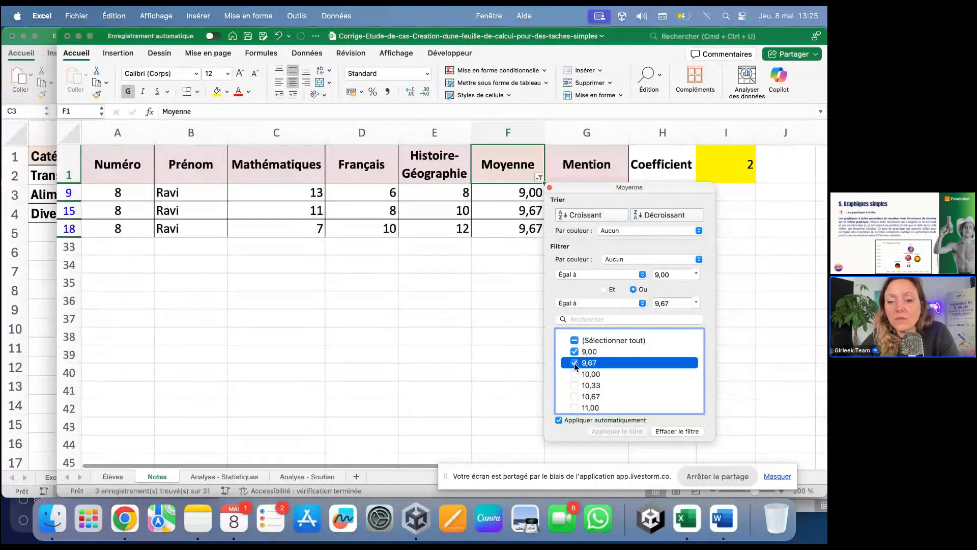
pyautogui.click(767, 362)
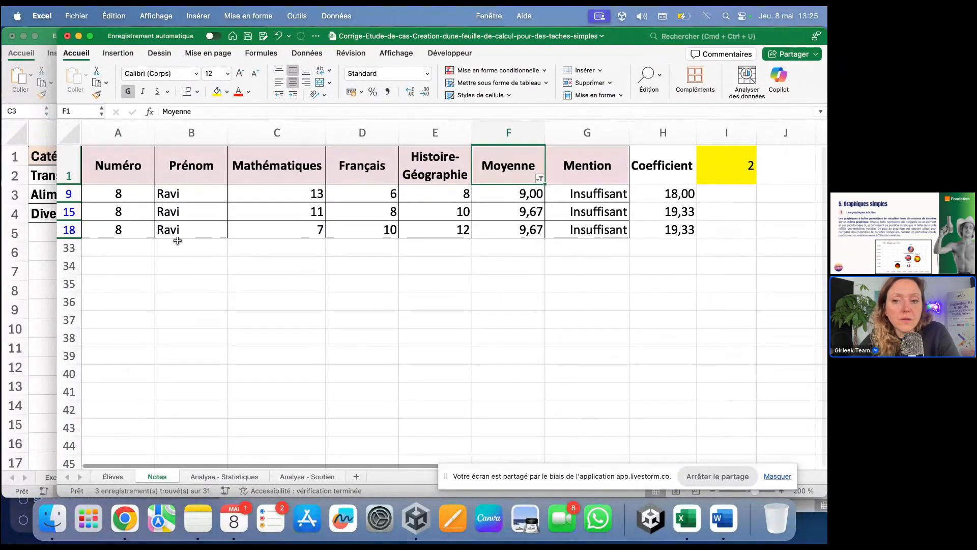
pyautogui.click(194, 204)
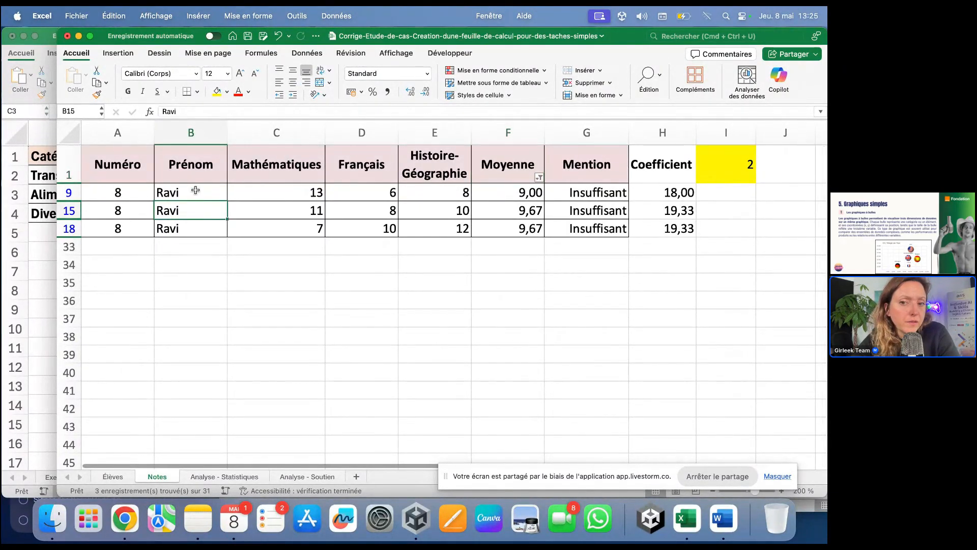
pyautogui.moveTo(196, 192); pyautogui.dragTo(196, 228)
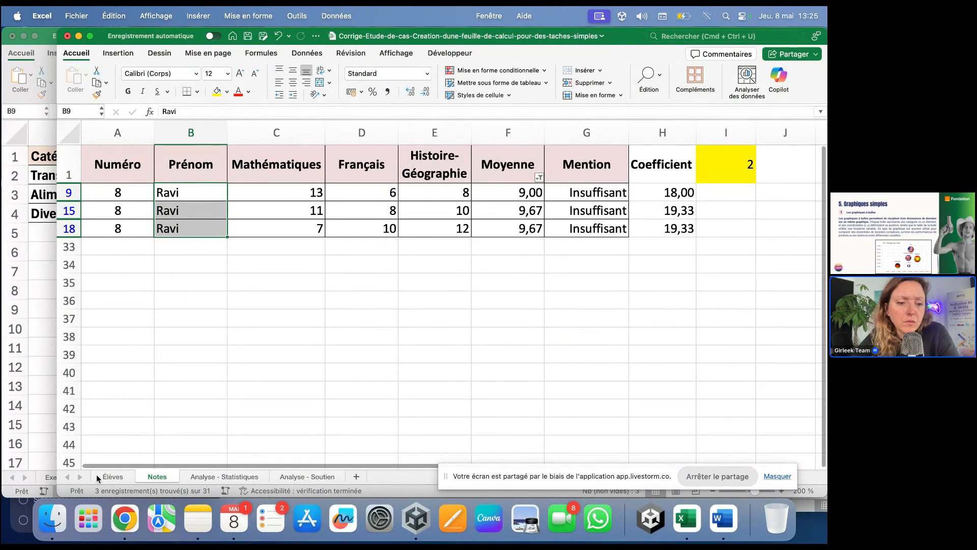
# Step: Select the Numéro, Prénom and Moyenne cells (9,00, 9,67, 9,67) of the filtered rows
pyautogui.click(112, 476)
pyautogui.scroll(-7, 210, 361)
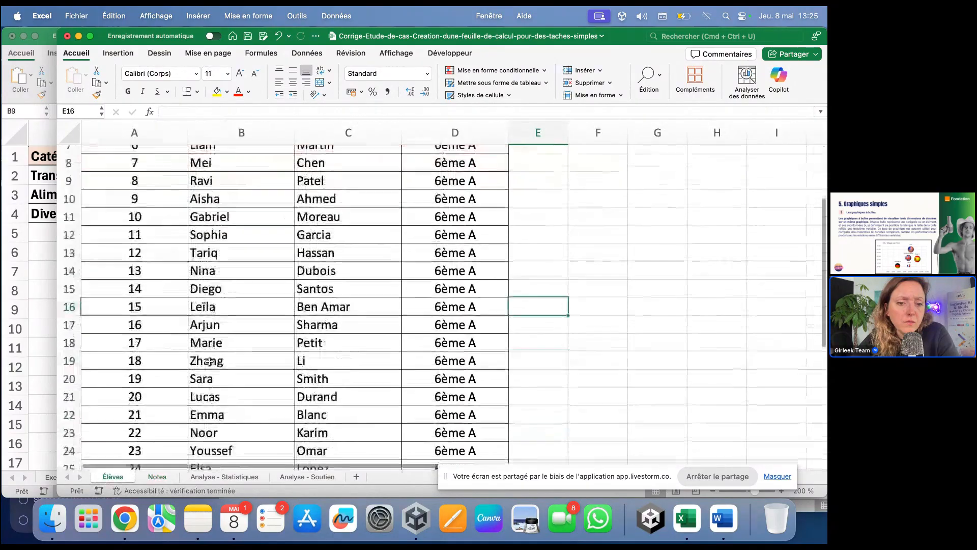
pyautogui.scroll(7, 209, 361)
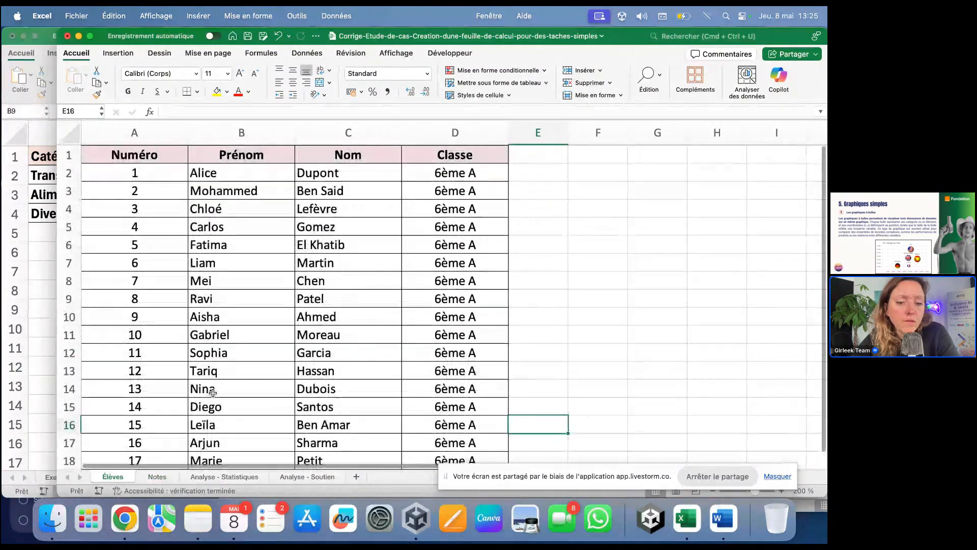
pyautogui.click(307, 477)
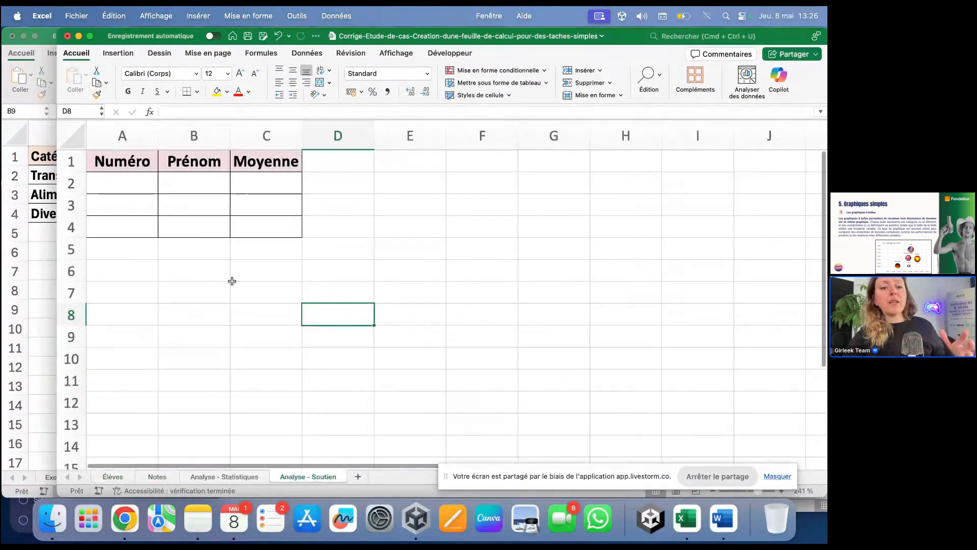
pyautogui.click(157, 476)
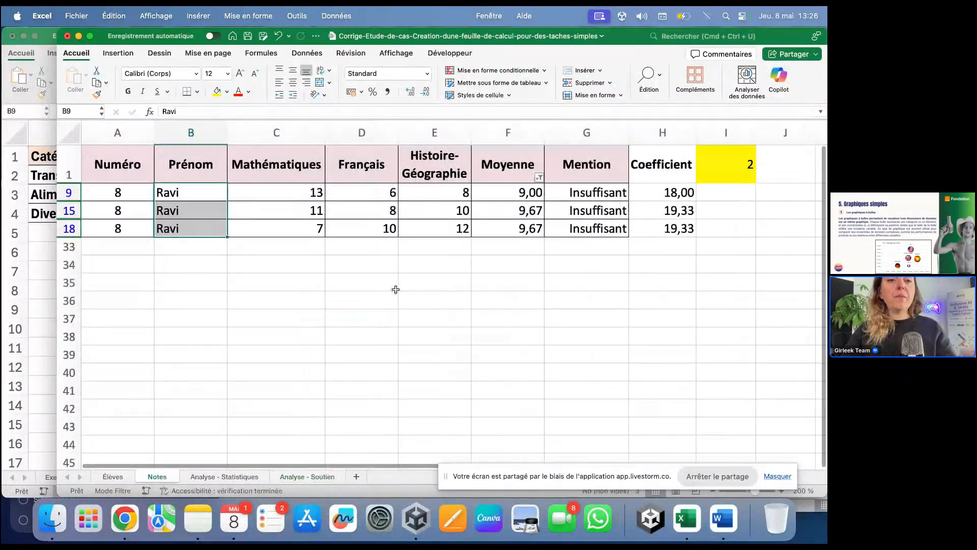
pyautogui.click(419, 279)
pyautogui.moveTo(128, 197); pyautogui.dragTo(134, 223)
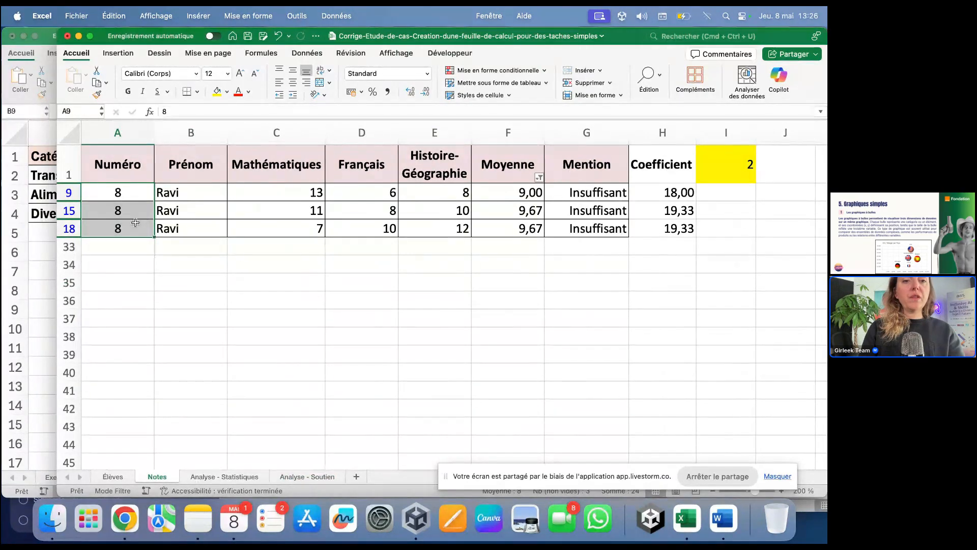
pyautogui.click(157, 244)
pyautogui.click(132, 188)
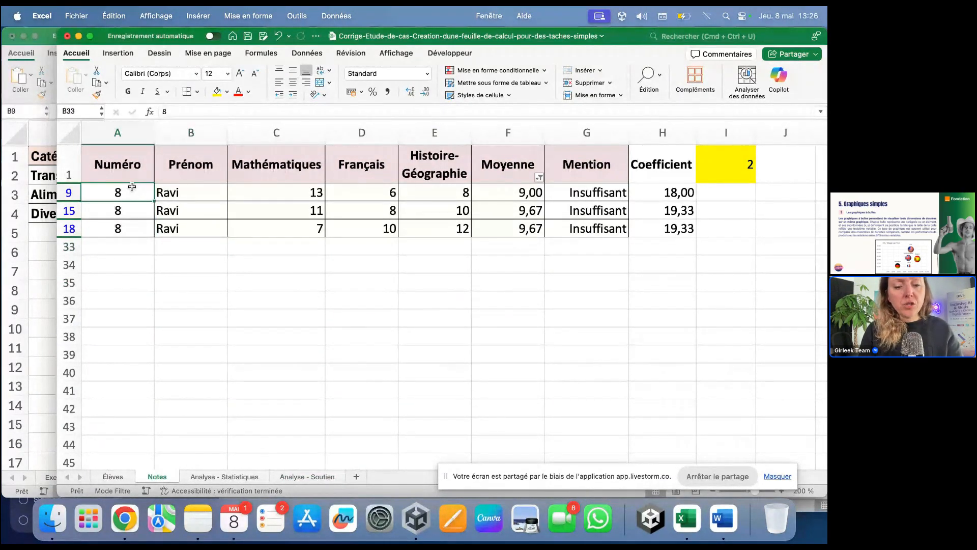
pyautogui.moveTo(132, 187); pyautogui.dragTo(197, 228)
pyautogui.moveTo(524, 193); pyautogui.dragTo(526, 229)
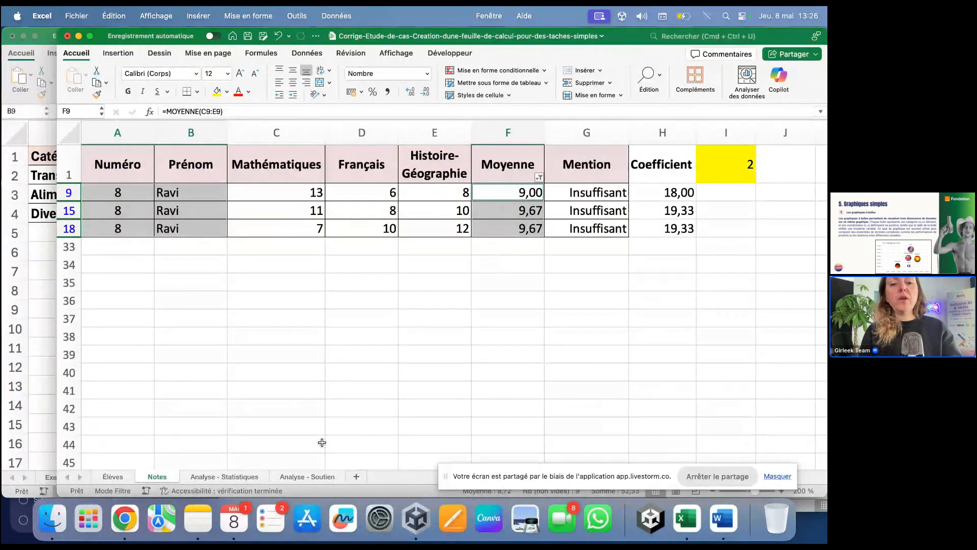
# Step: Copy the filtered rows' Numéro, Prénom and Moyenne values from Notes
pyautogui.click(309, 477)
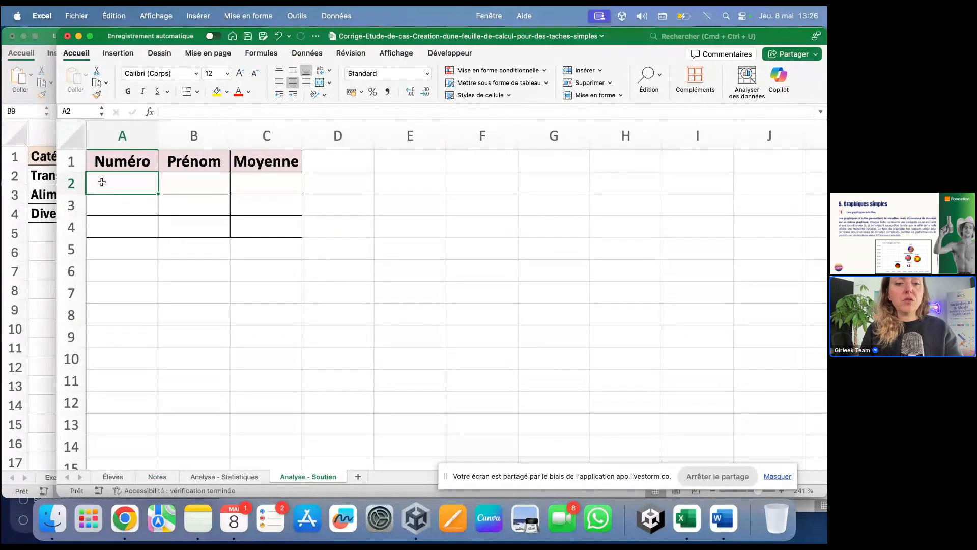
pyautogui.click(196, 478)
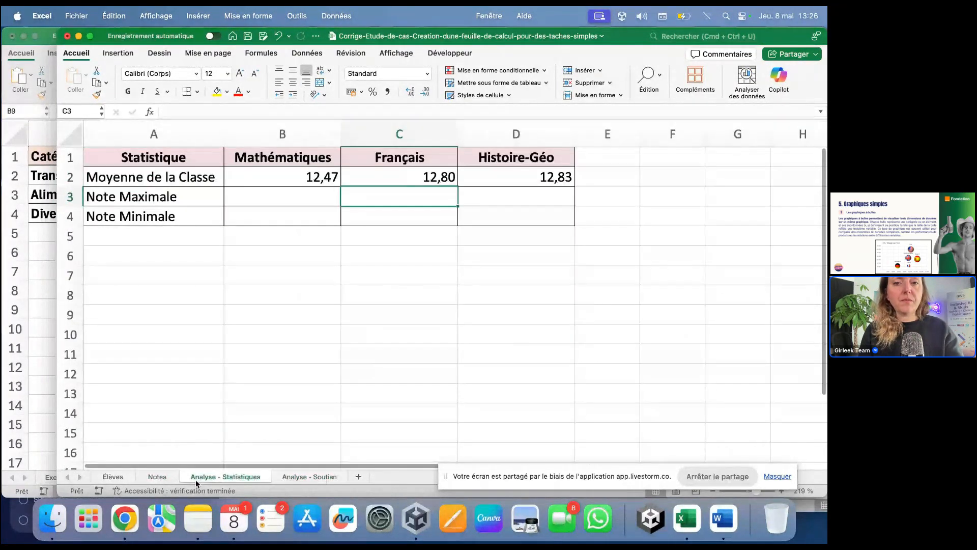
pyautogui.click(157, 477)
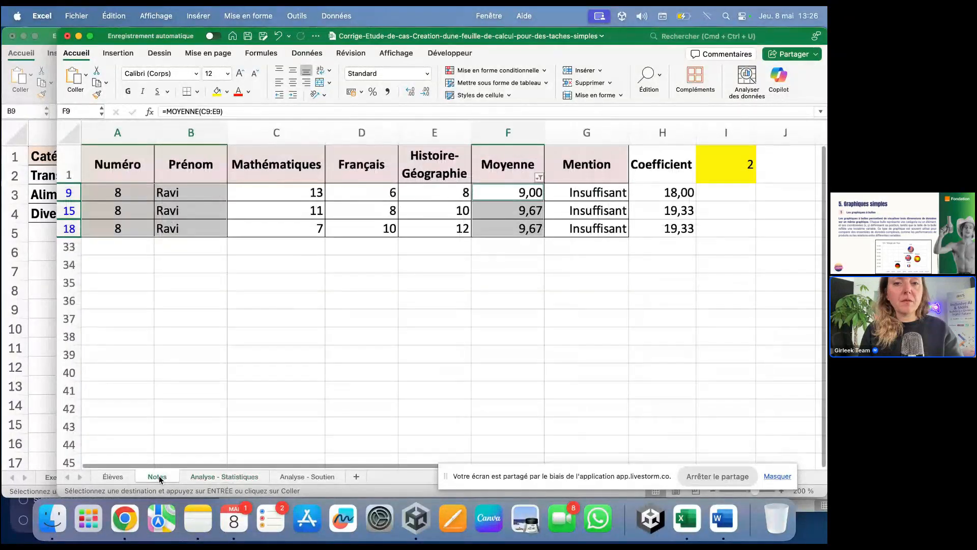
pyautogui.click(264, 332)
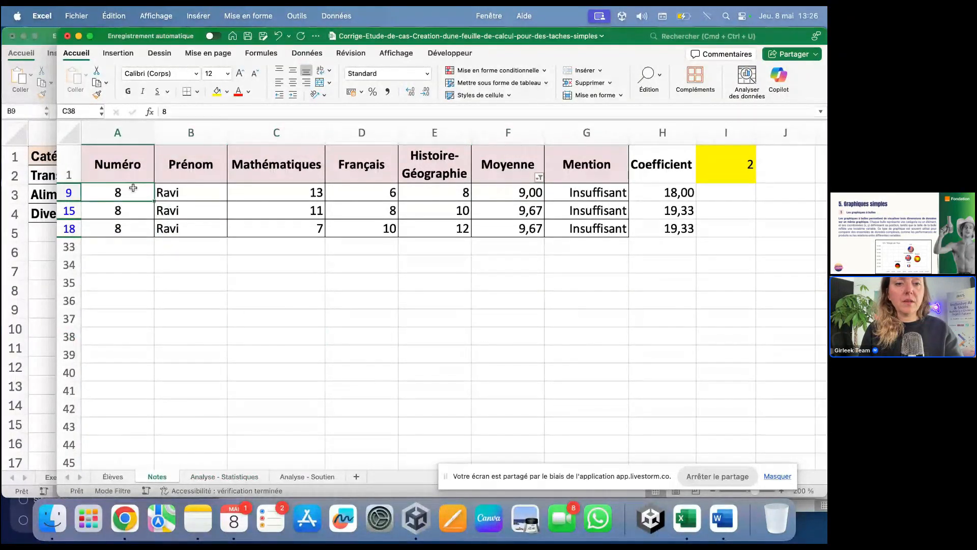
pyautogui.moveTo(120, 192); pyautogui.dragTo(185, 227)
pyautogui.moveTo(509, 193); pyautogui.dragTo(528, 230)
pyautogui.press('super+c')
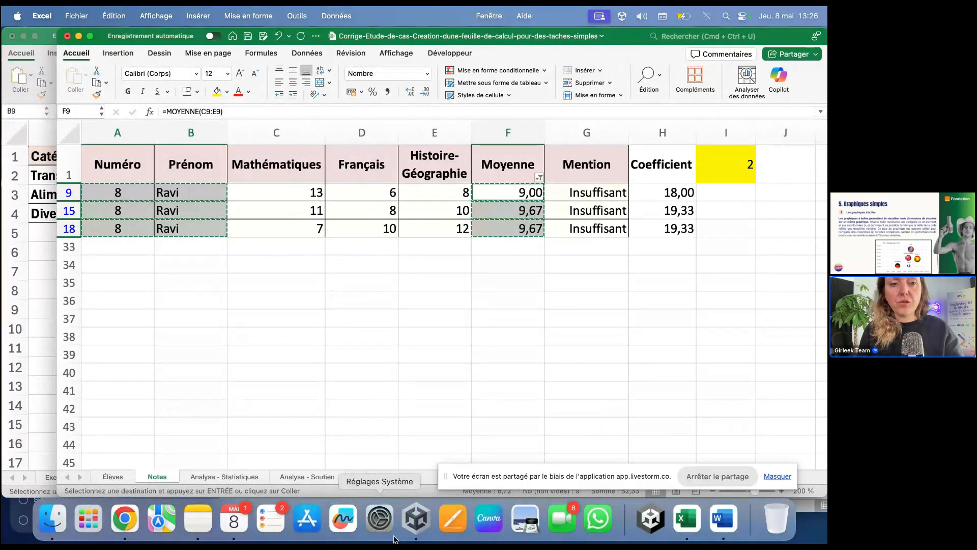
# Step: Paste the copied rows into A2:C4 of the Analyse - Soutien table
pyautogui.click(307, 476)
pyautogui.press('super+v')
pyautogui.click(273, 294)
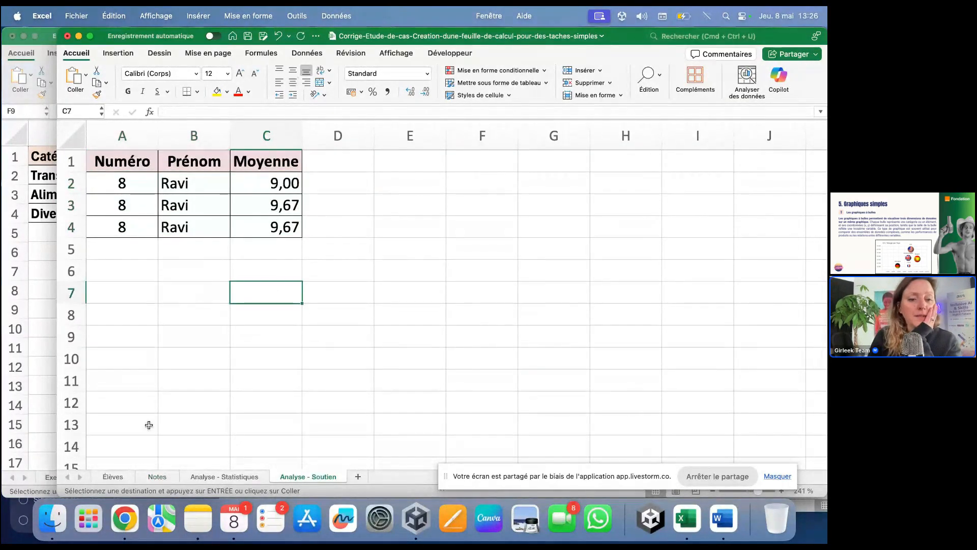
pyautogui.click(338, 379)
pyautogui.click(148, 183)
pyautogui.moveTo(148, 183); pyautogui.dragTo(266, 227)
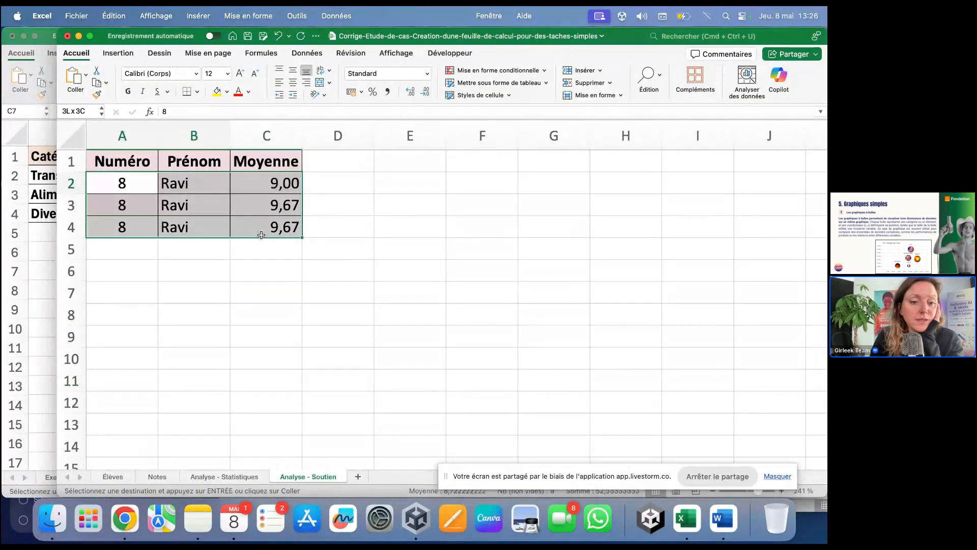
pyautogui.click(147, 476)
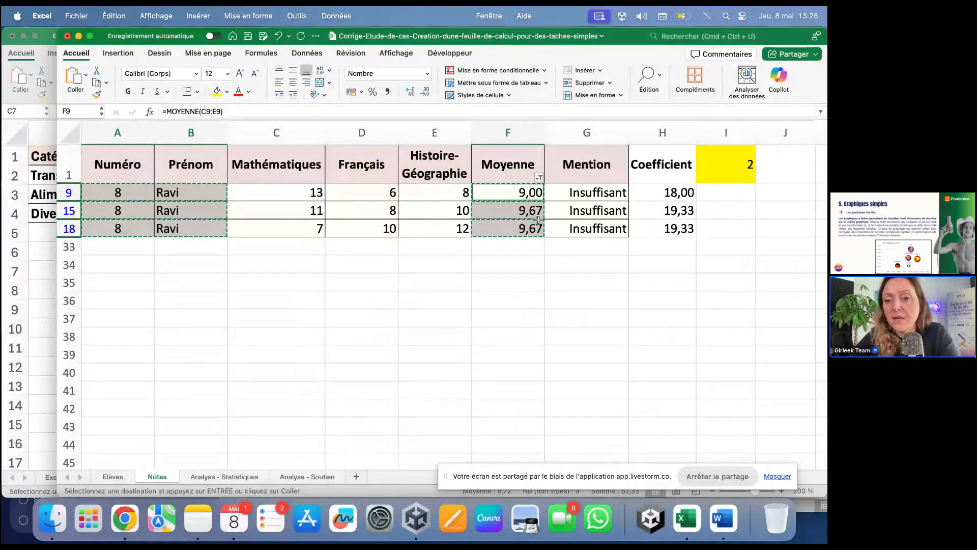
# Step: Filter Moyenne to only 17,33 and 17,67, leaving three Très bien rows
pyautogui.click(539, 177)
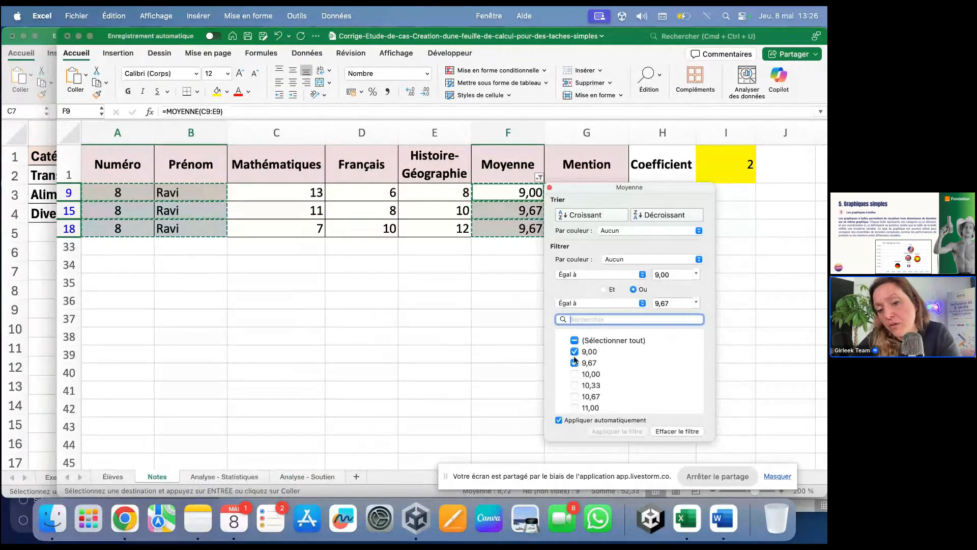
pyautogui.click(574, 340)
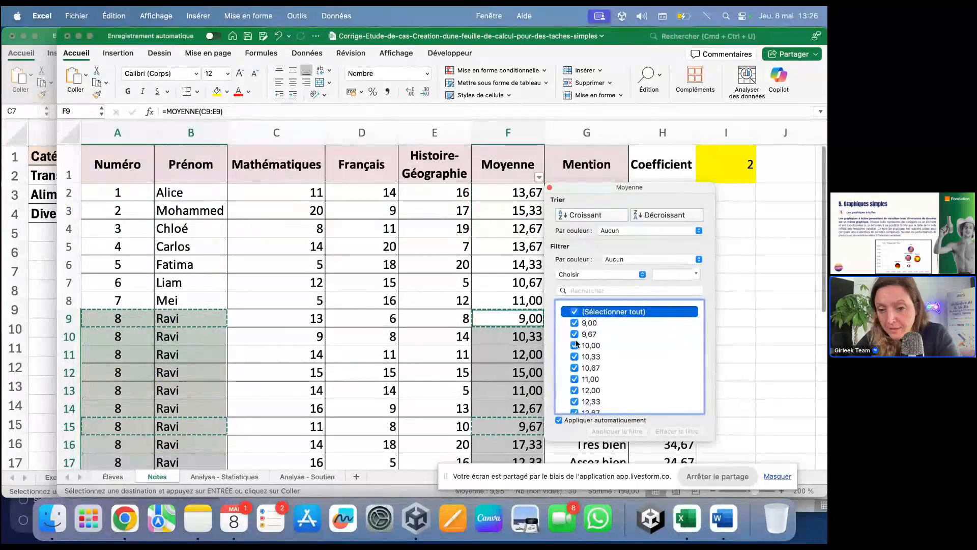
pyautogui.click(572, 310)
pyautogui.scroll(-5, 577, 356)
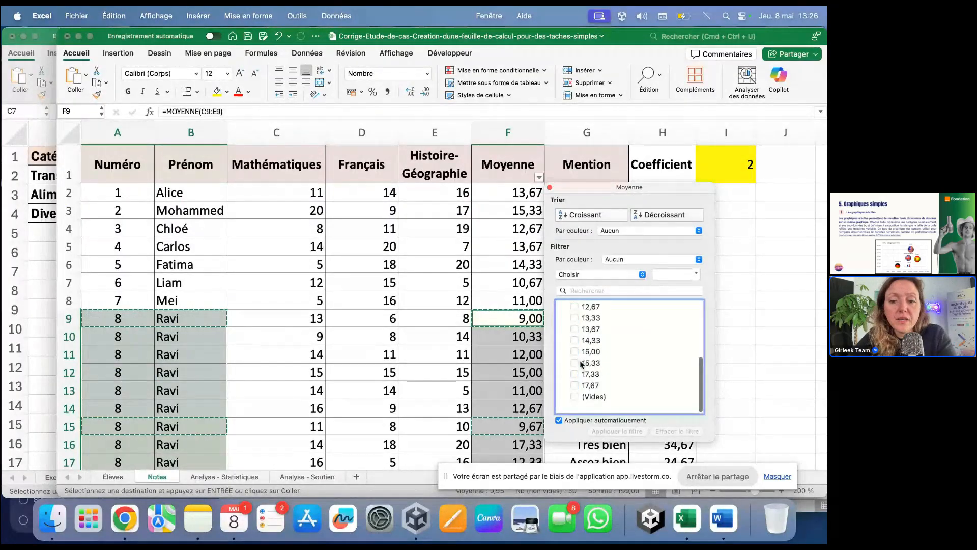
pyautogui.click(578, 379)
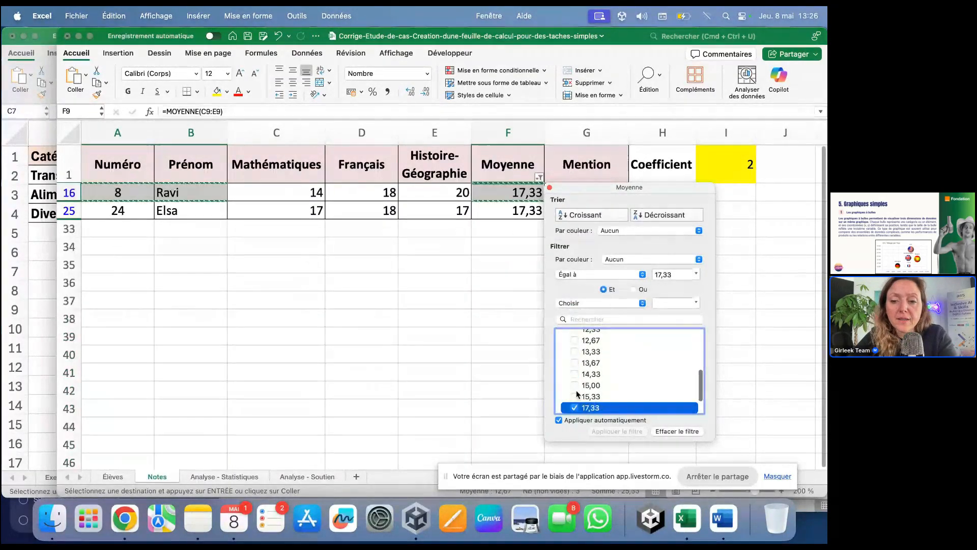
pyautogui.scroll(-3, 577, 410)
pyautogui.click(575, 390)
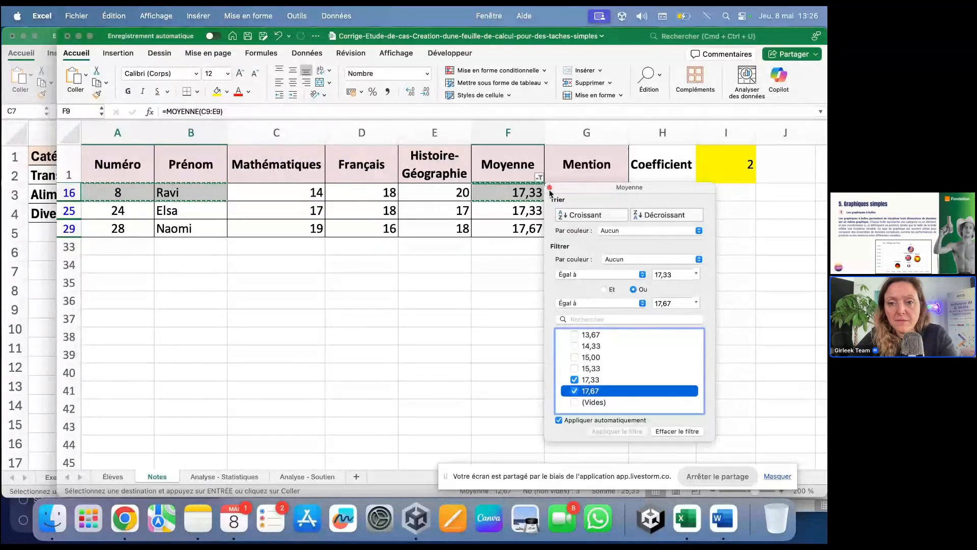
pyautogui.click(550, 189)
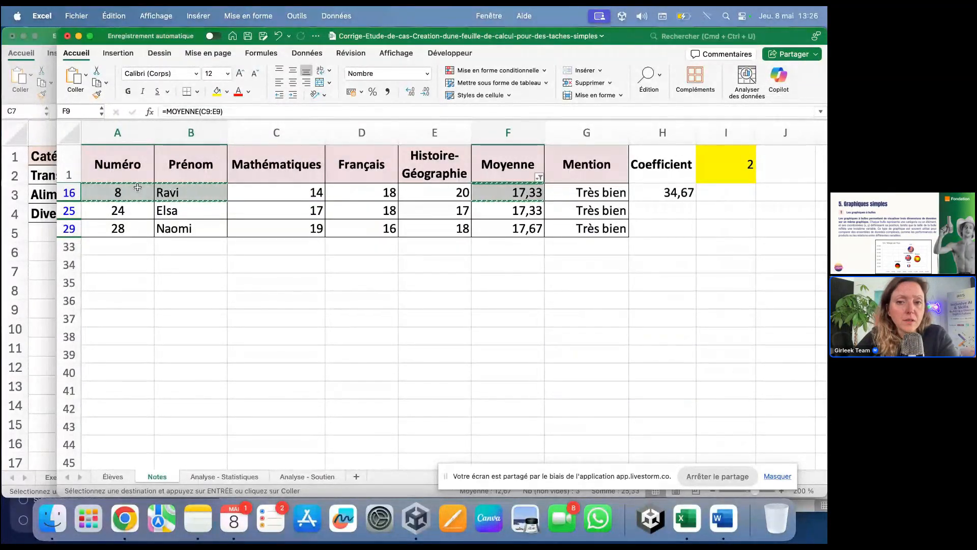
pyautogui.click(423, 284)
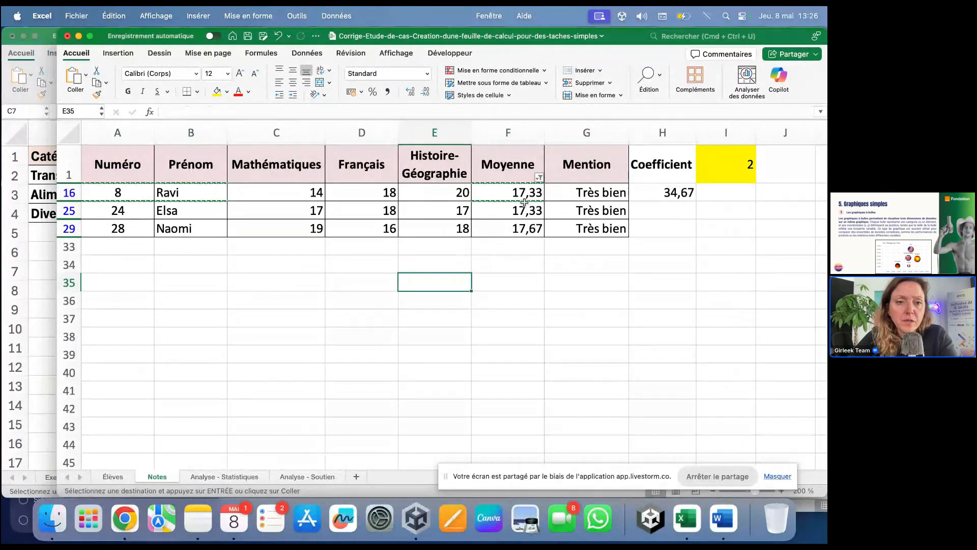
pyautogui.hscroll(3, 203, 215)
pyautogui.hscroll(-3, 203, 218)
pyautogui.click(301, 244)
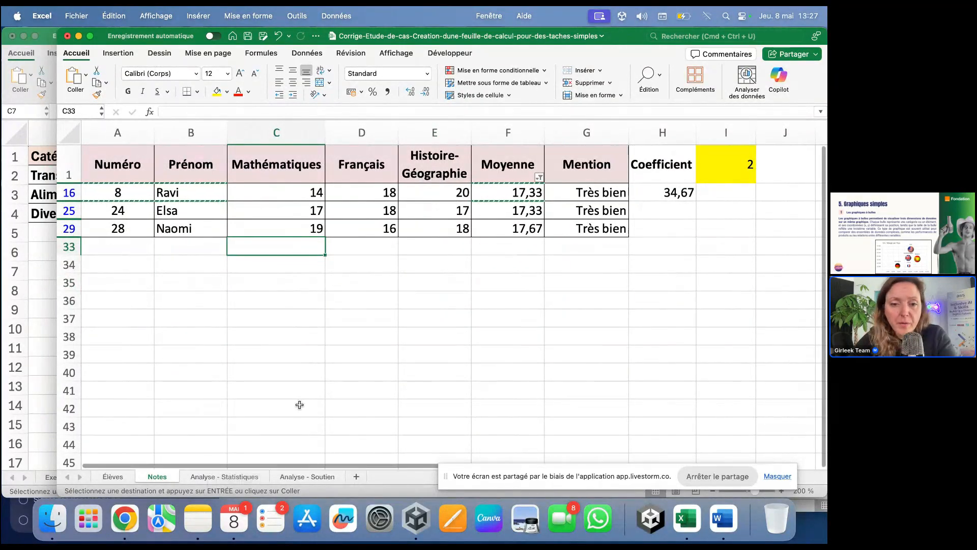
# Step: Remove the Moyenne filter so all rows are visible
pyautogui.click(386, 375)
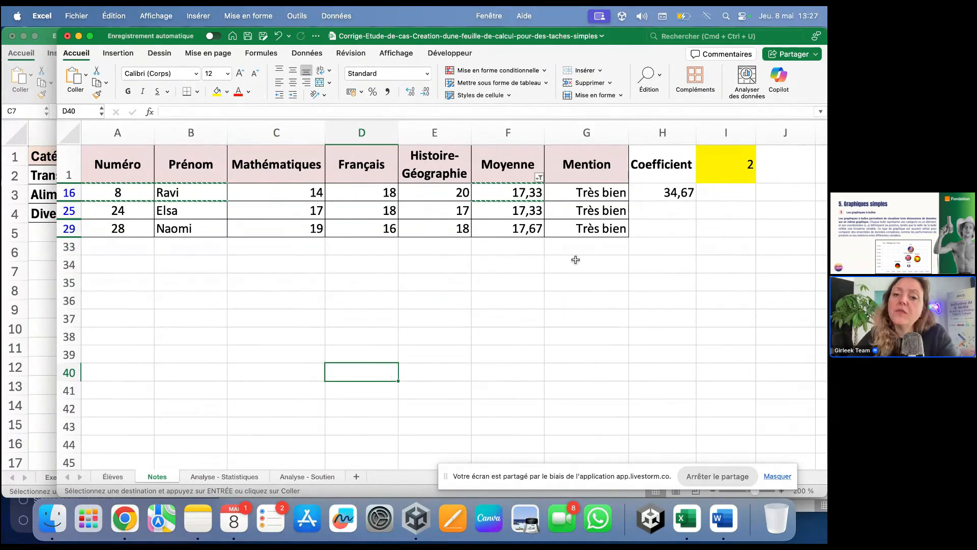
pyautogui.click(539, 177)
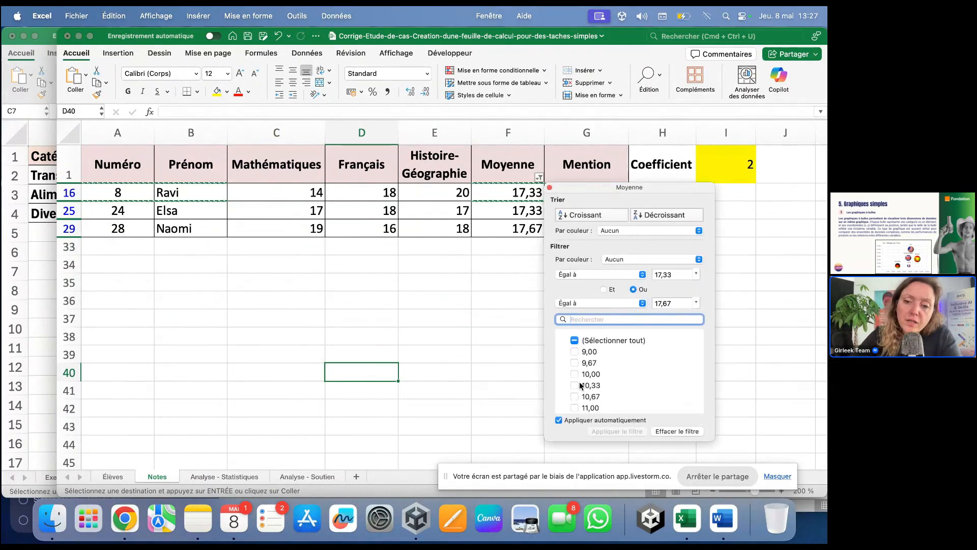
pyautogui.click(574, 340)
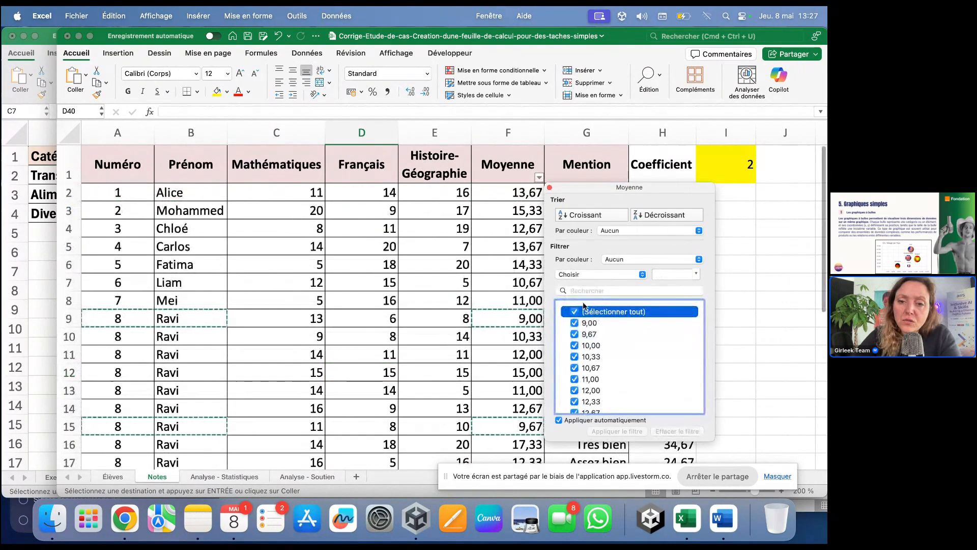
pyautogui.click(549, 187)
# Step: Select the repeated Ravi first names in the Notes Prénom column
pyautogui.scroll(-5, 335, 255)
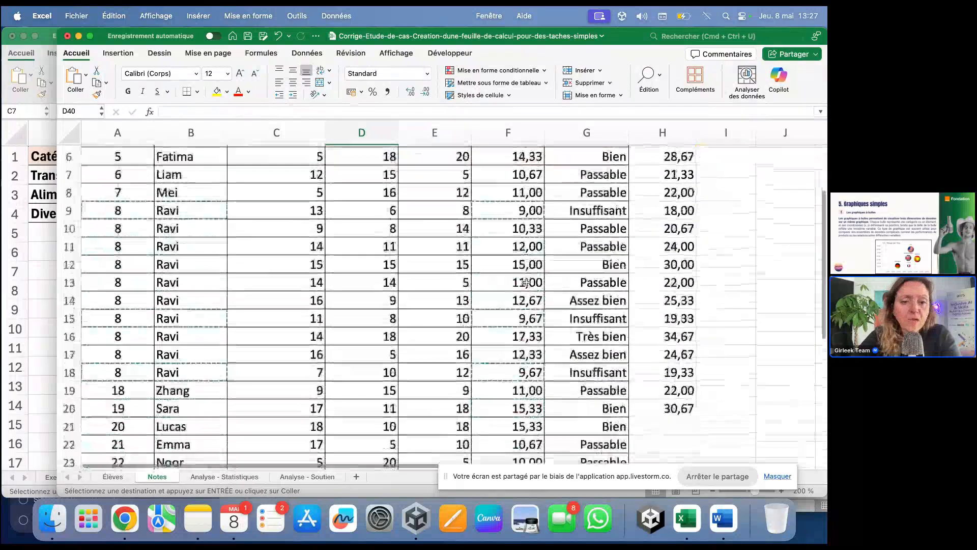
pyautogui.click(127, 315)
pyautogui.moveTo(192, 224); pyautogui.dragTo(197, 351)
pyautogui.click(199, 351)
pyautogui.scroll(-2, 199, 350)
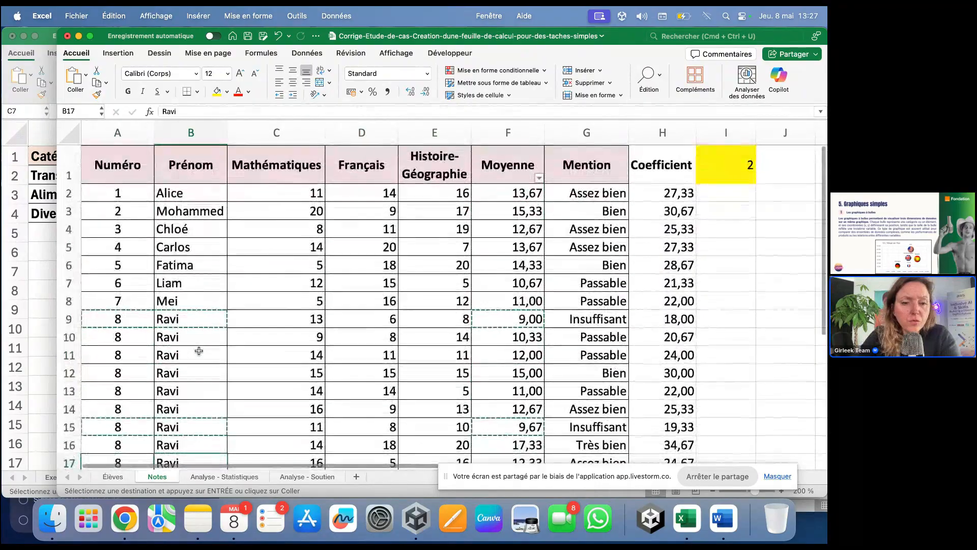
pyautogui.press('Escape')
pyautogui.scroll(-8, 436, 373)
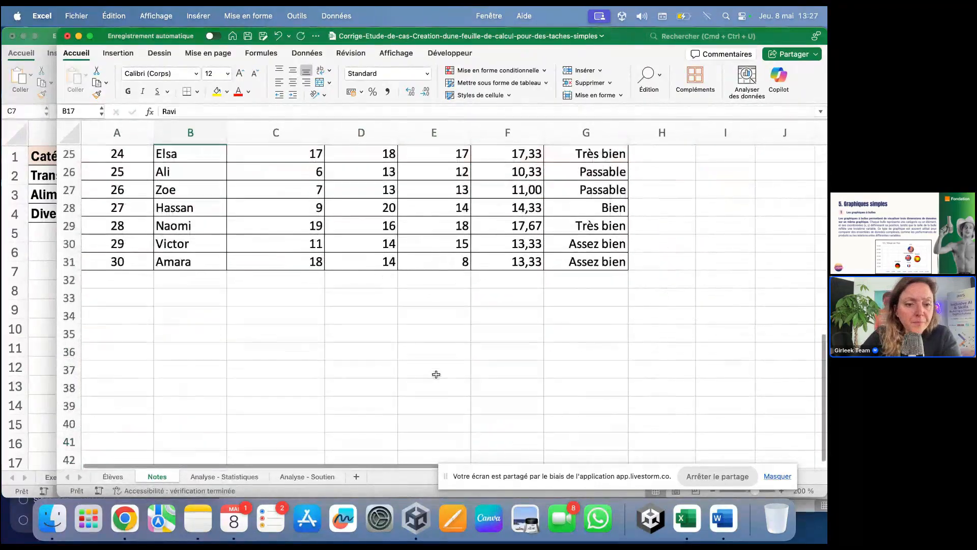
pyautogui.scroll(9, 436, 374)
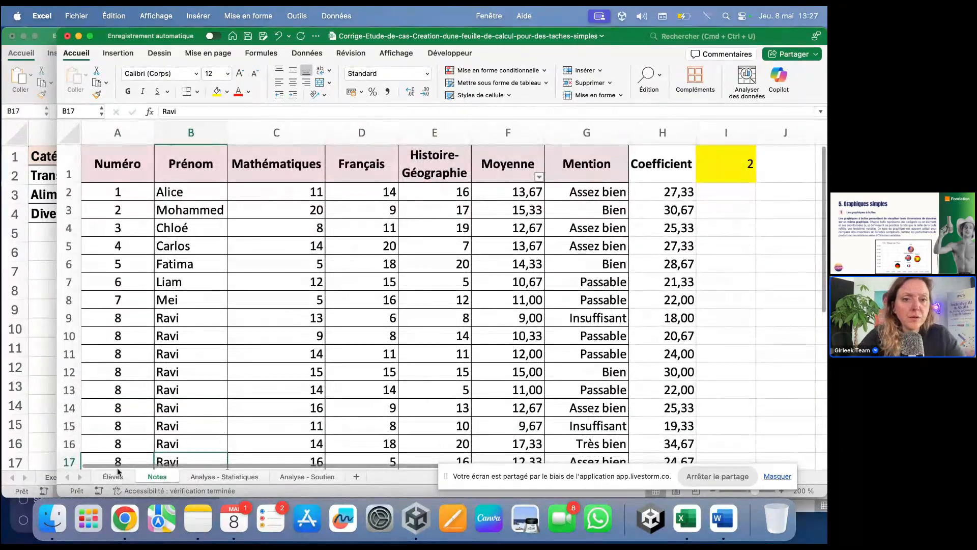
# Step: Replace the Notes Prénom column with first names copied from Élèves B2:B31
pyautogui.click(112, 477)
pyautogui.click(227, 175)
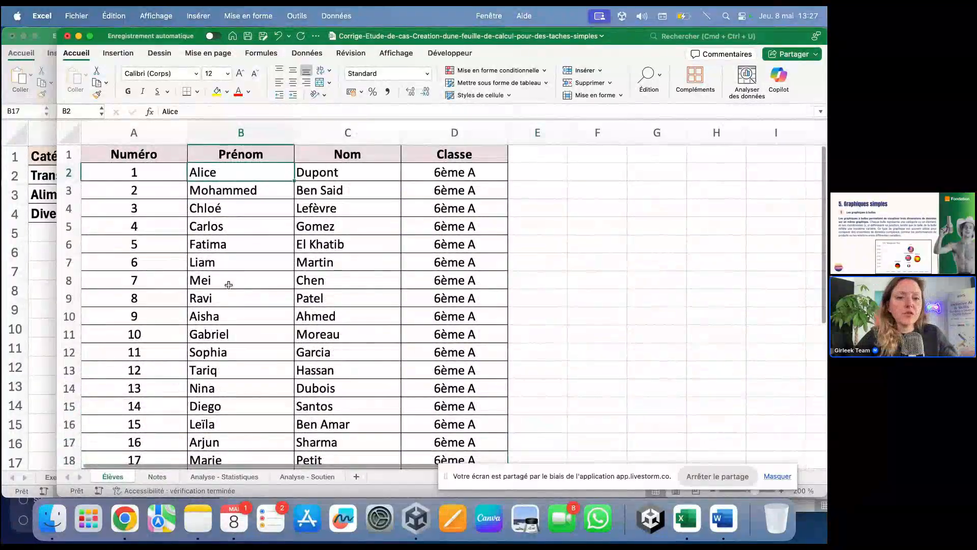
pyautogui.scroll(-8, 227, 284)
pyautogui.keyDown('shift'); pyautogui.click(228, 285); pyautogui.keyUp('shift')
pyautogui.scroll(8, 228, 285)
pyautogui.press('super+c')
pyautogui.click(157, 476)
pyautogui.click(202, 191)
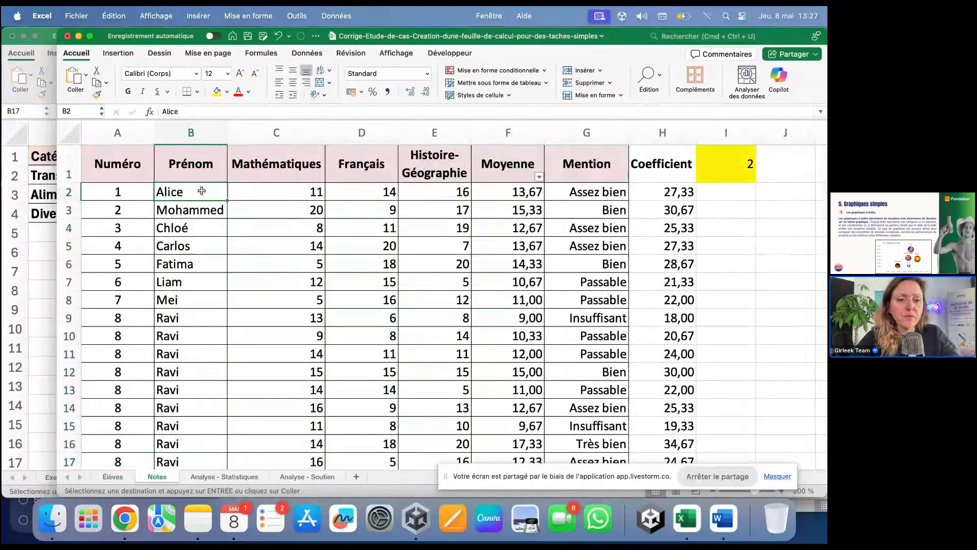
pyautogui.press('super+v')
pyautogui.scroll(-3, 207, 297)
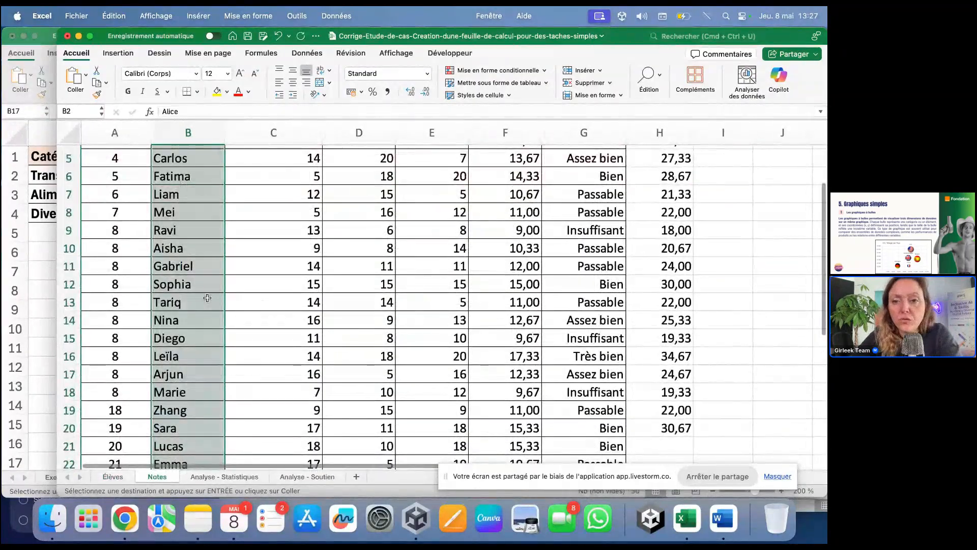
pyautogui.scroll(3, 207, 297)
# Step: Filter Moyenne again to only 9,00 and 9,67
pyautogui.click(565, 320)
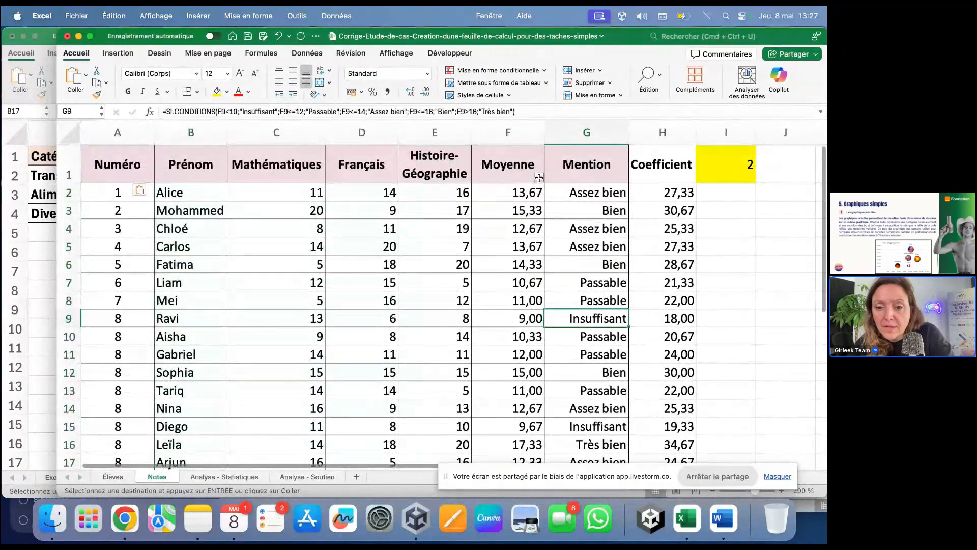
pyautogui.click(539, 177)
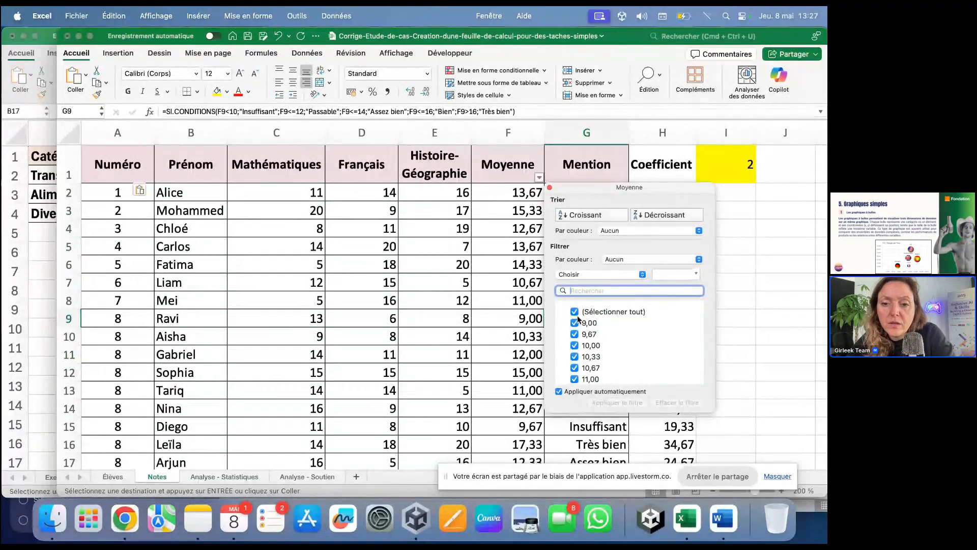
pyautogui.click(577, 313)
pyautogui.click(576, 312)
pyautogui.click(577, 327)
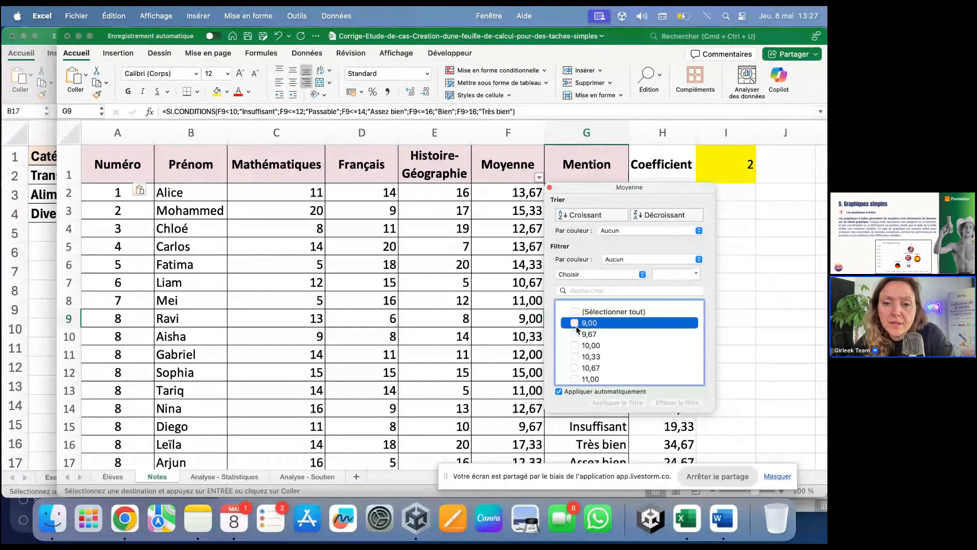
pyautogui.click(574, 363)
pyautogui.click(311, 348)
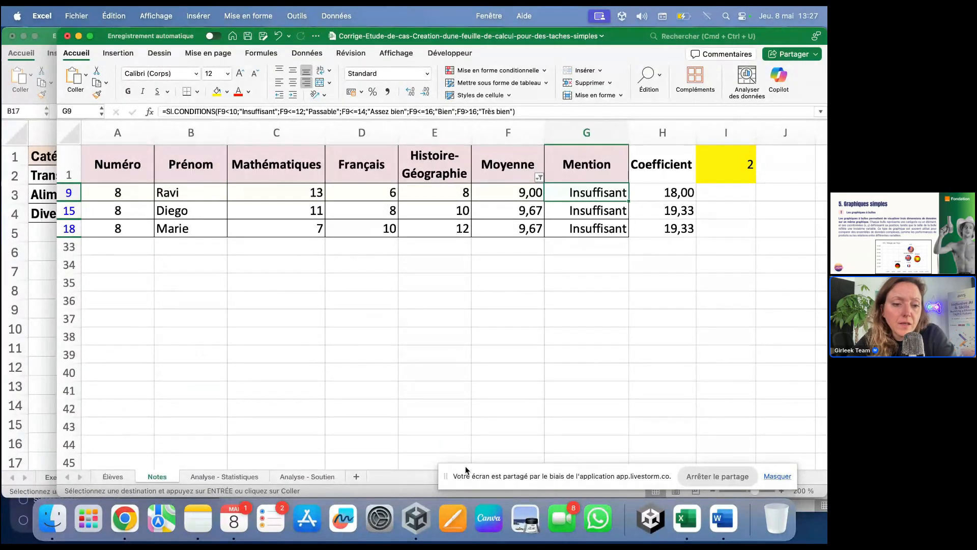
# Step: Select the student numbers in column A of the Élèves sheet
pyautogui.click(111, 475)
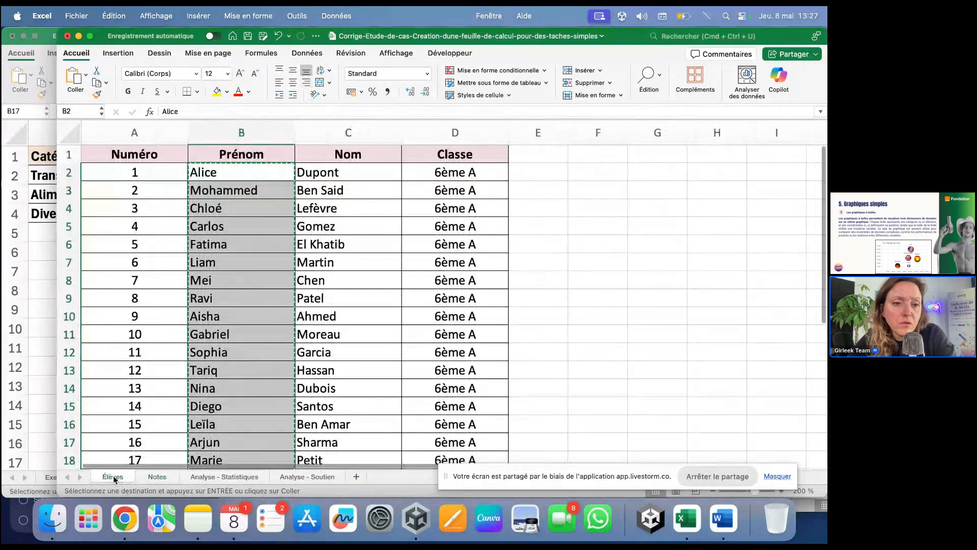
pyautogui.click(157, 166)
pyautogui.scroll(-6, 159, 305)
pyautogui.keyDown('shift'); pyautogui.click(160, 346); pyautogui.keyUp('shift')
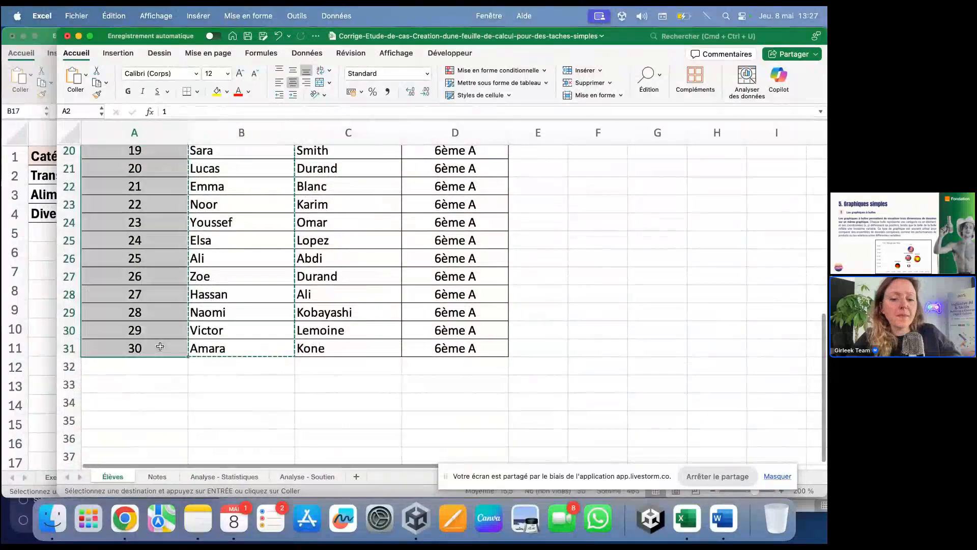
pyautogui.scroll(6, 160, 331)
# Step: Clear the Moyenne filter on Notes to show every student
pyautogui.click(157, 476)
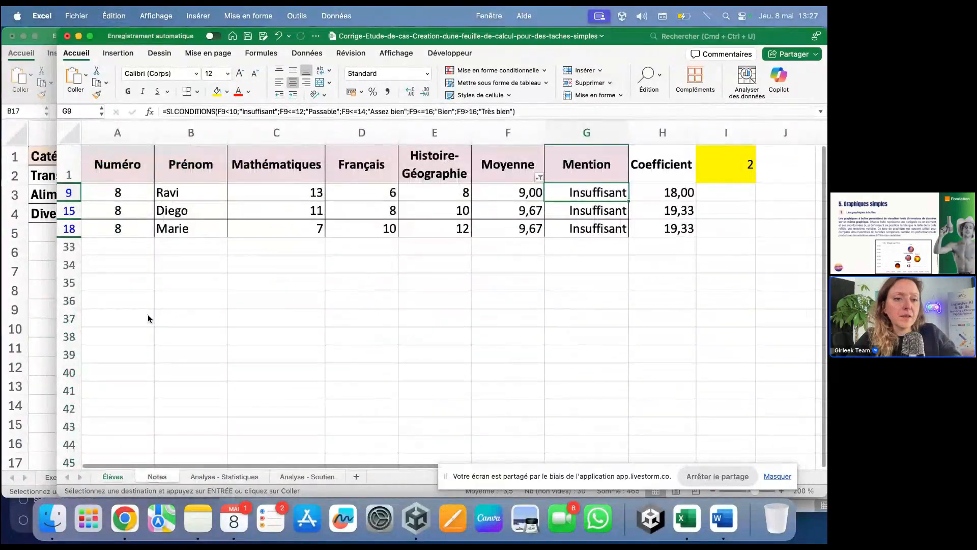
pyautogui.click(539, 178)
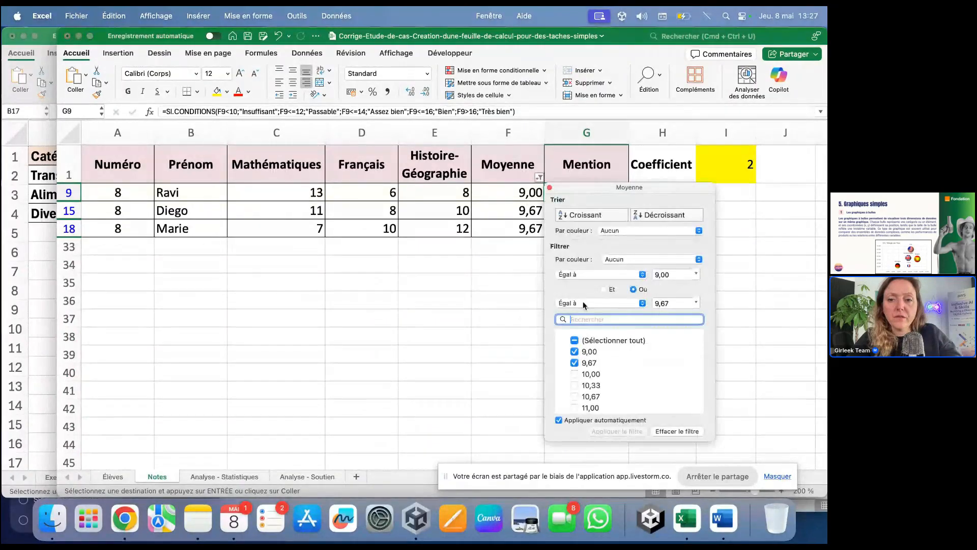
pyautogui.click(585, 340)
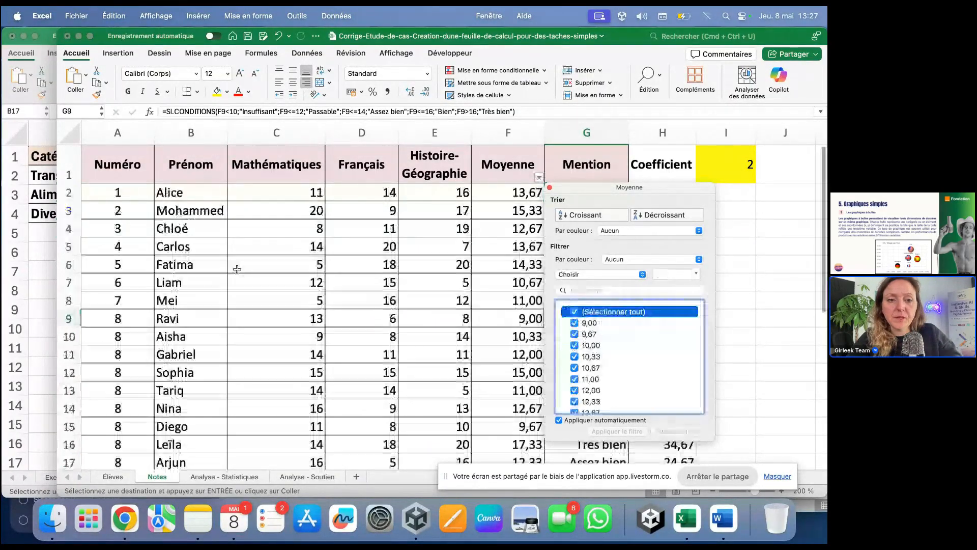
pyautogui.click(135, 194)
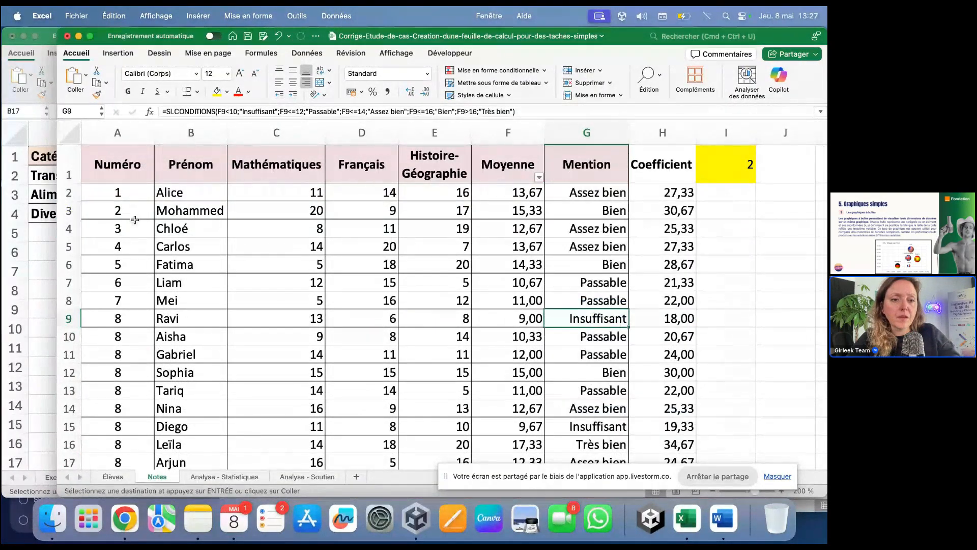
# Step: Copy the student numbers in column A of the Notes sheet
pyautogui.scroll(-5, 135, 229)
pyautogui.scroll(-3, 136, 257)
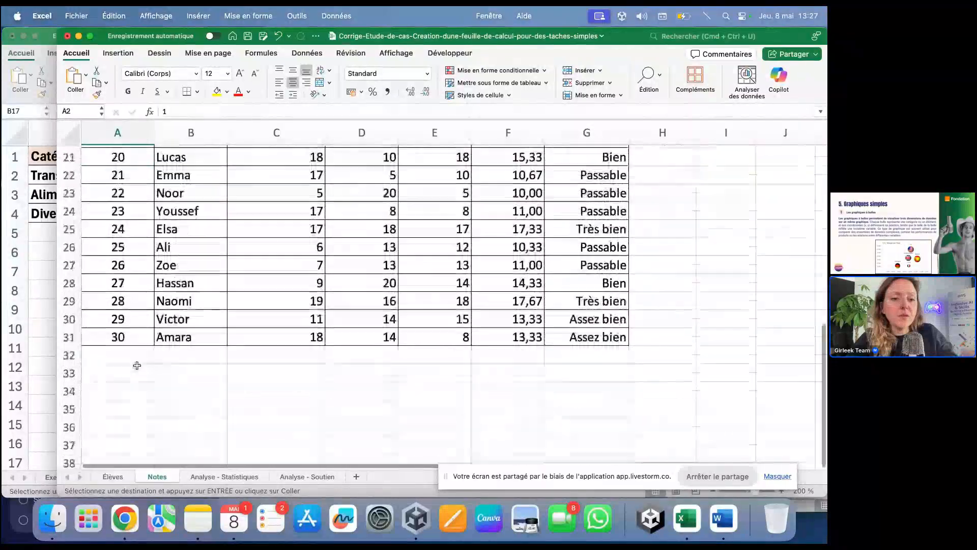
pyautogui.keyDown('shift'); pyautogui.click(133, 342); pyautogui.keyUp('shift')
pyautogui.press('super+c')
pyautogui.scroll(8, 135, 346)
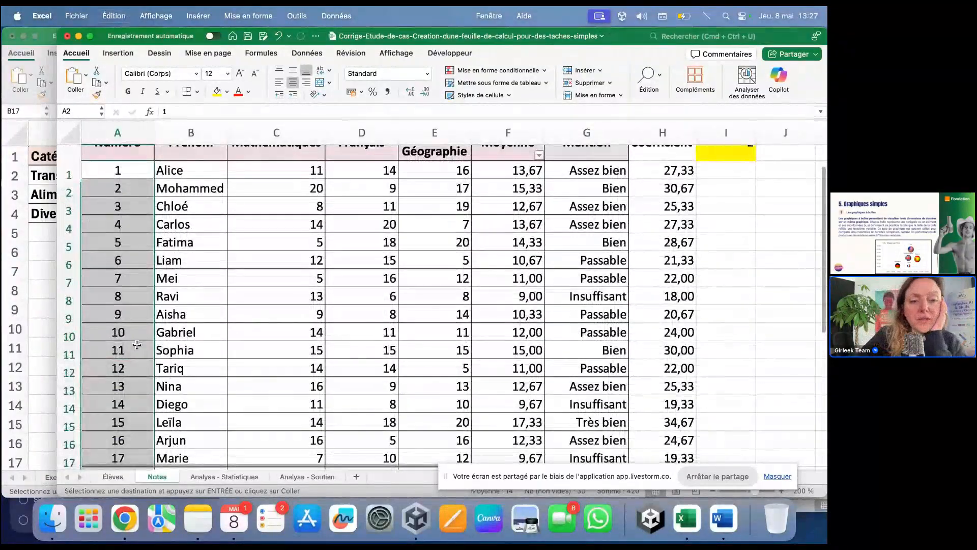
pyautogui.click(159, 349)
pyautogui.scroll(-5, 160, 346)
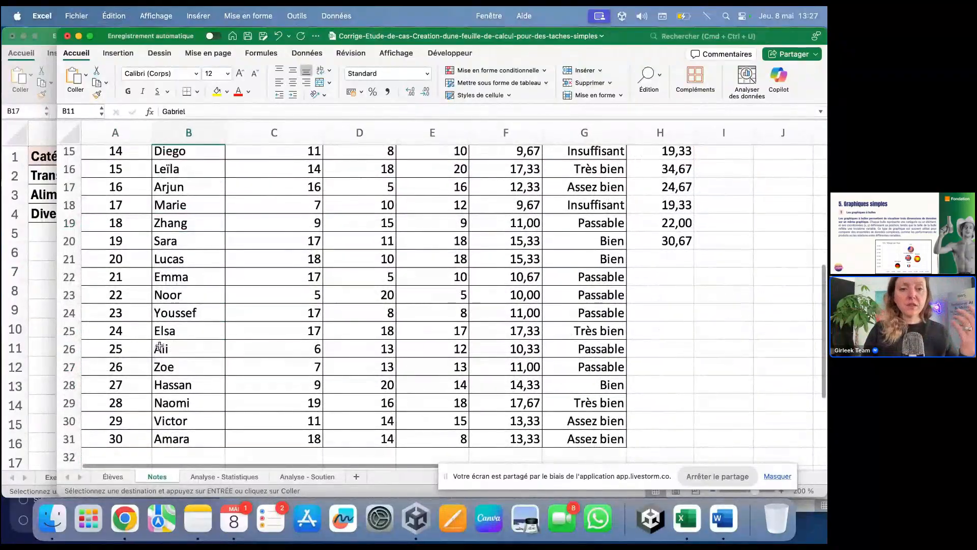
# Step: Enter janvier in A34 and février in B34 below the table
pyautogui.scroll(-3, 159, 349)
pyautogui.click(147, 347)
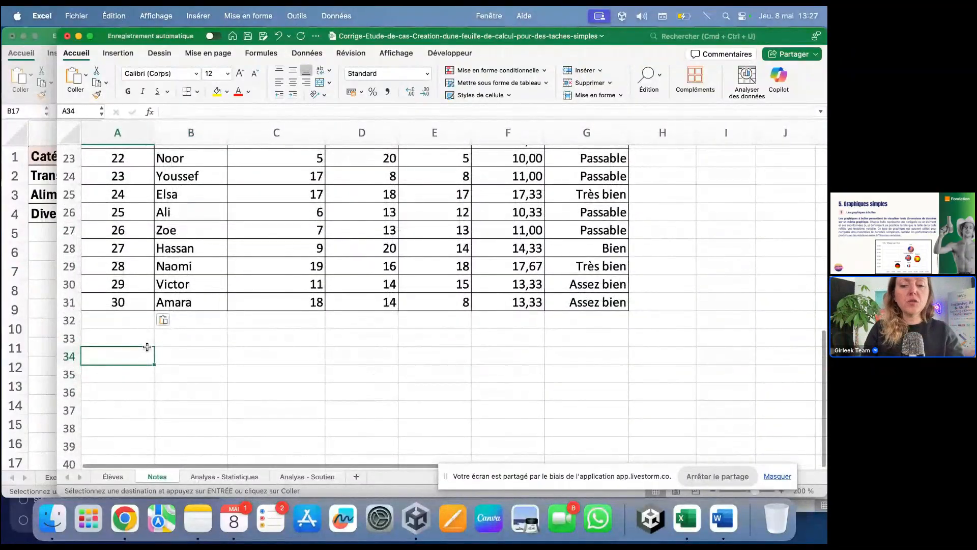
pyautogui.write('janvier')
pyautogui.press('Tab')
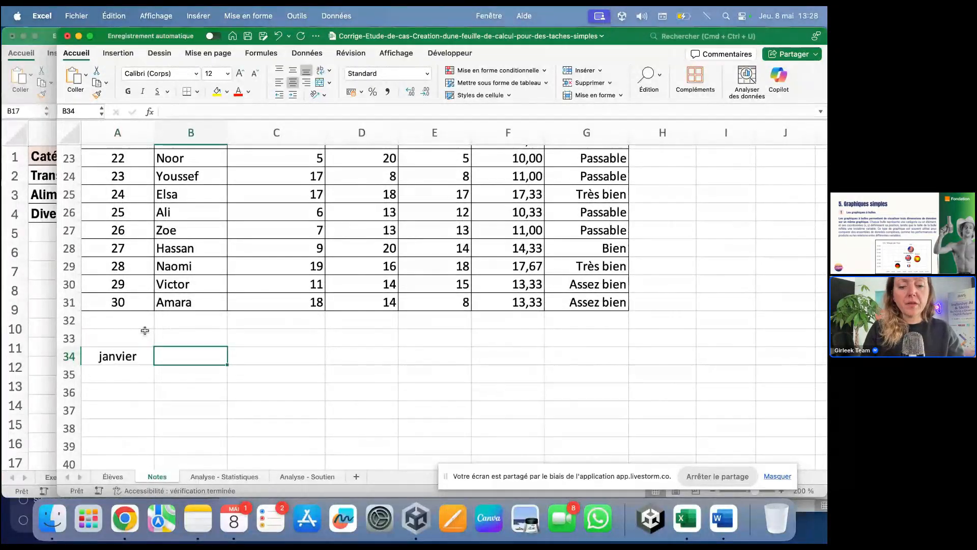
pyautogui.write('févri')
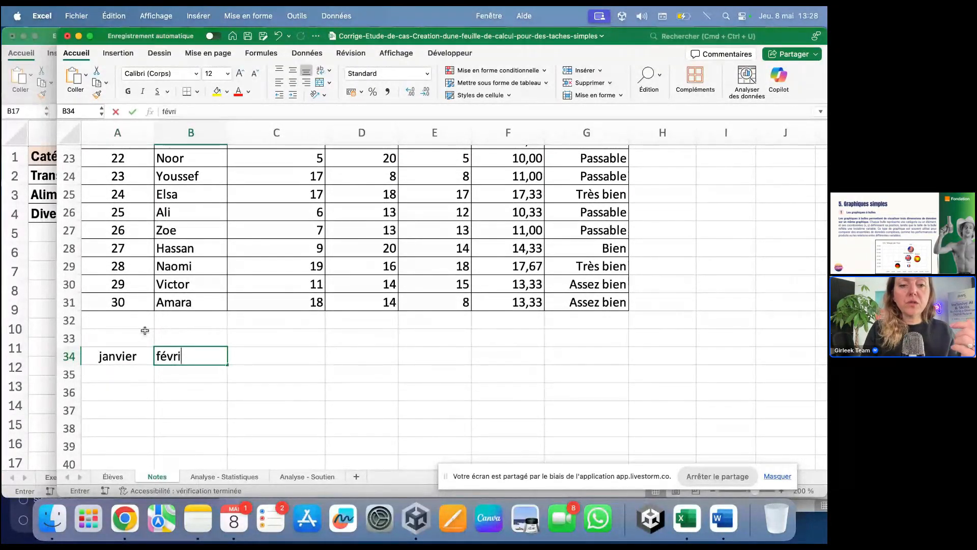
pyautogui.write('er')
pyautogui.press('Return')
pyautogui.press('super+x')
pyautogui.click(190, 358)
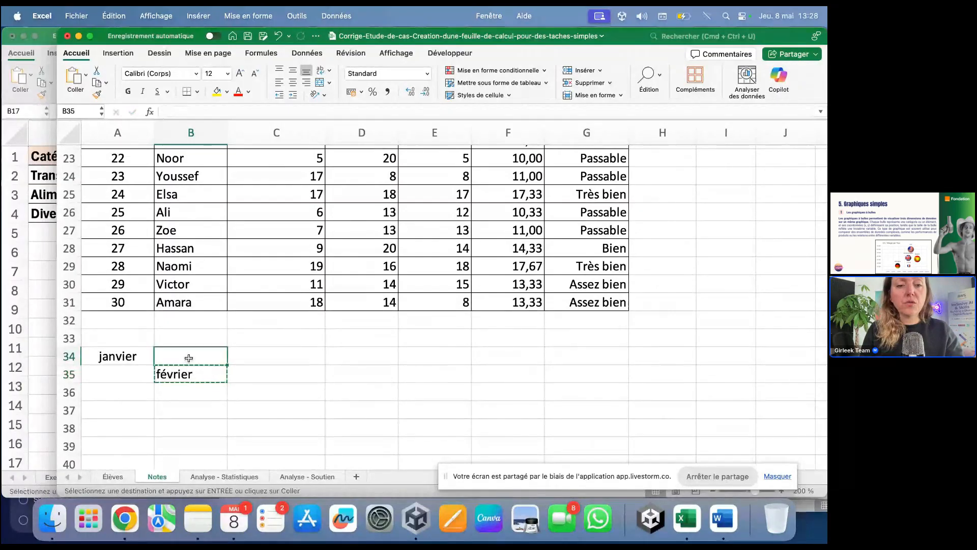
pyautogui.press('super+v')
pyautogui.press('Return')
pyautogui.press('Return')
# Step: Fill the month names across row 34 from janvier and février
pyautogui.click(136, 358)
pyautogui.moveTo(155, 358); pyautogui.dragTo(732, 366)
pyautogui.click(606, 375)
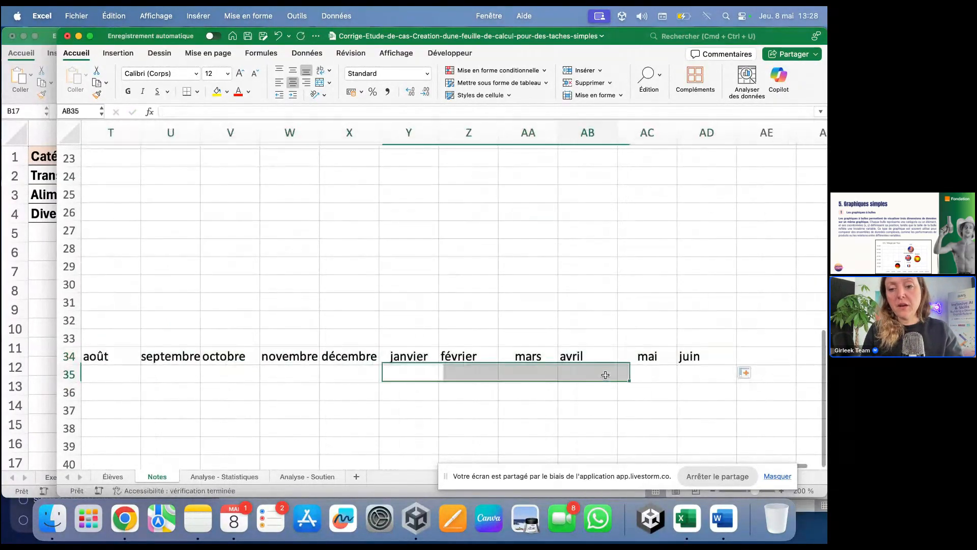
pyautogui.hscroll(-12, 605, 375)
pyautogui.hscroll(-8, 605, 375)
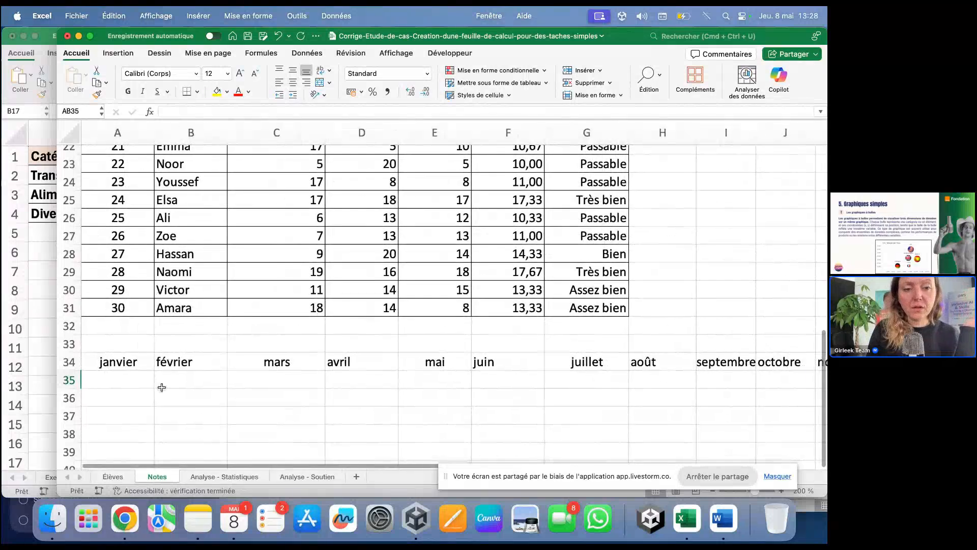
# Step: Enter the date 08/05/2025 in A35
pyautogui.click(149, 384)
pyautogui.scroll(-3, 149, 383)
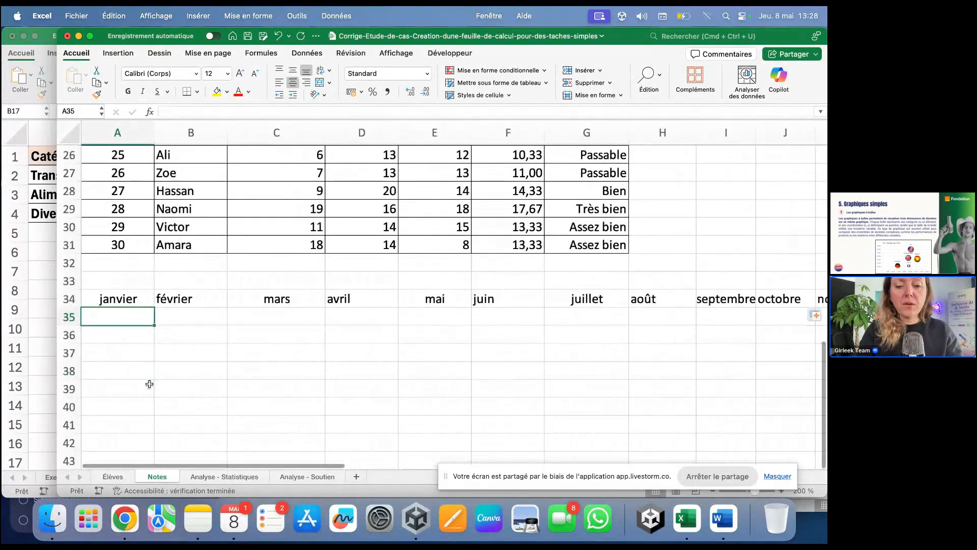
pyautogui.write('8/05/')
pyautogui.write('2025')
pyautogui.press('Return')
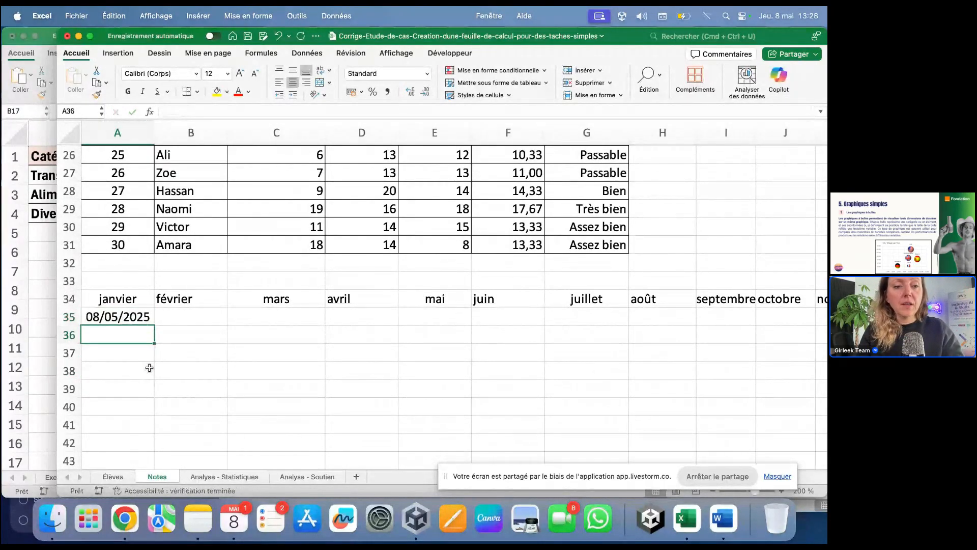
# Step: Fill consecutive daily dates from A35 down to A43
pyautogui.click(131, 320)
pyautogui.moveTo(153, 325); pyautogui.dragTo(145, 460)
pyautogui.scroll(-3, 138, 377)
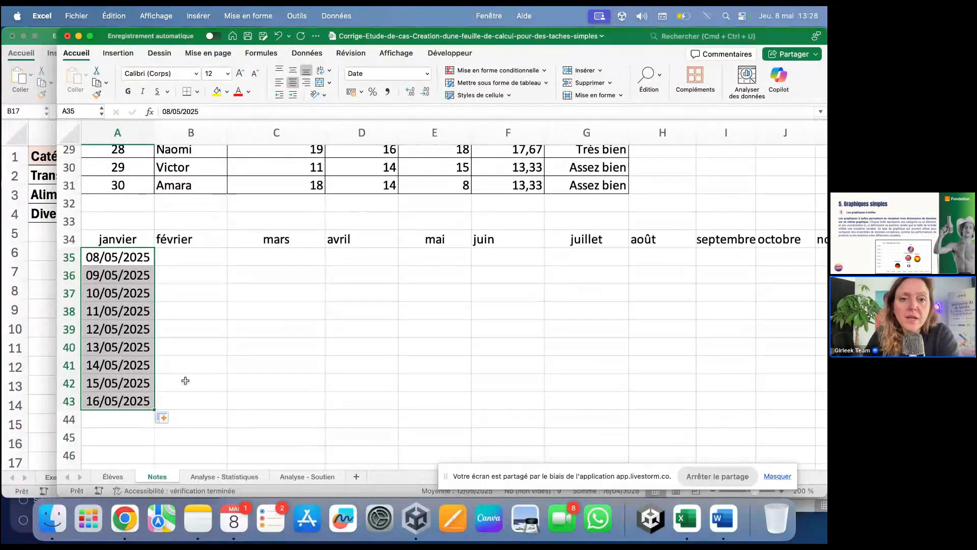
# Step: Format the dates with the short day/month Date type 14/3 so they read 8/5
pyautogui.click(427, 75)
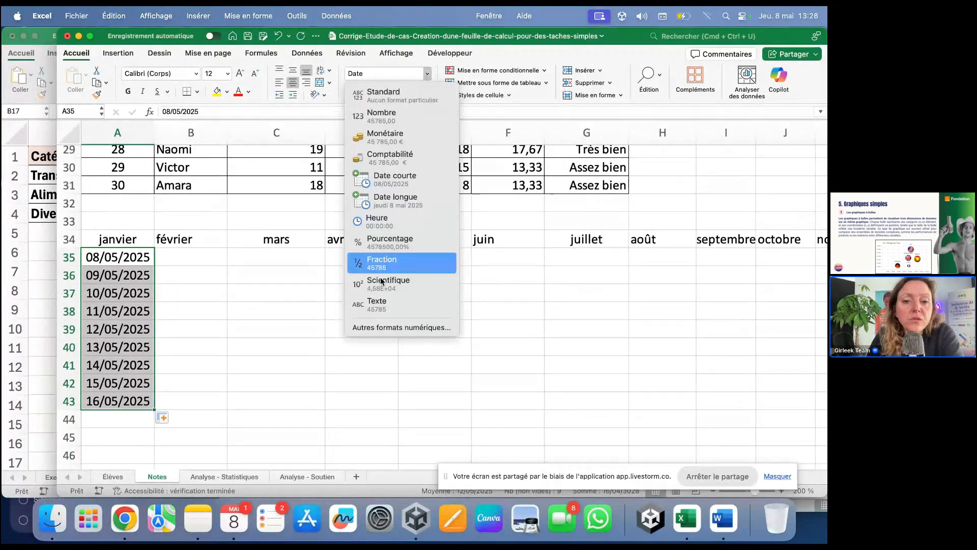
pyautogui.click(379, 327)
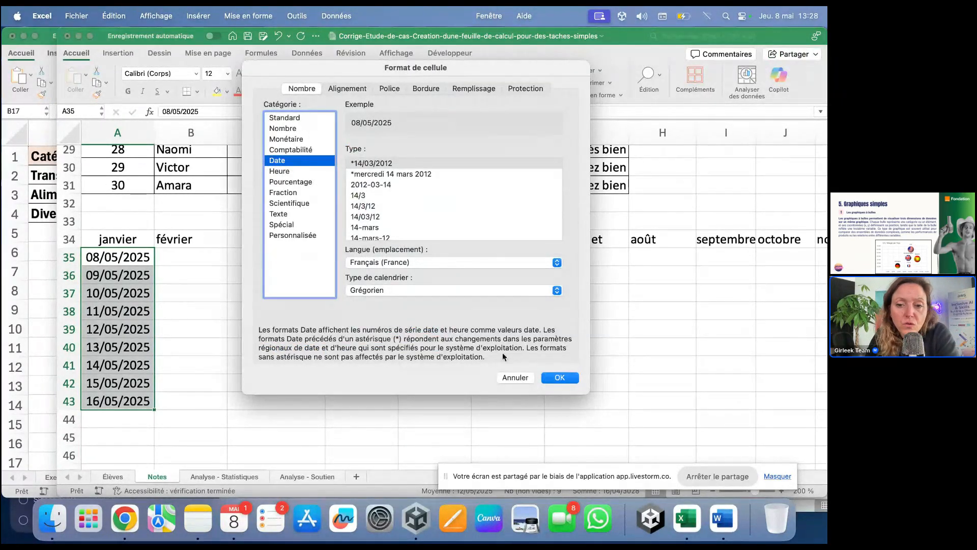
pyautogui.click(513, 378)
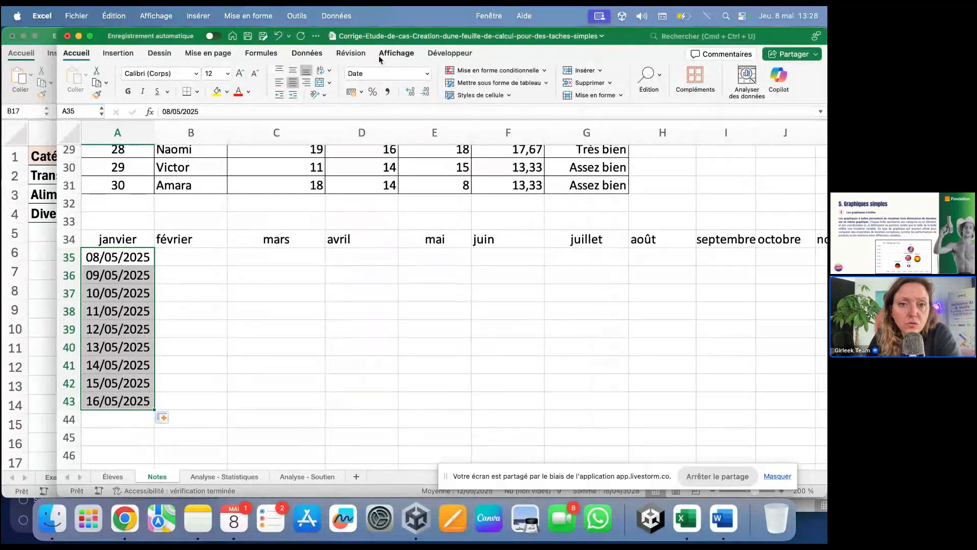
pyautogui.click(428, 76)
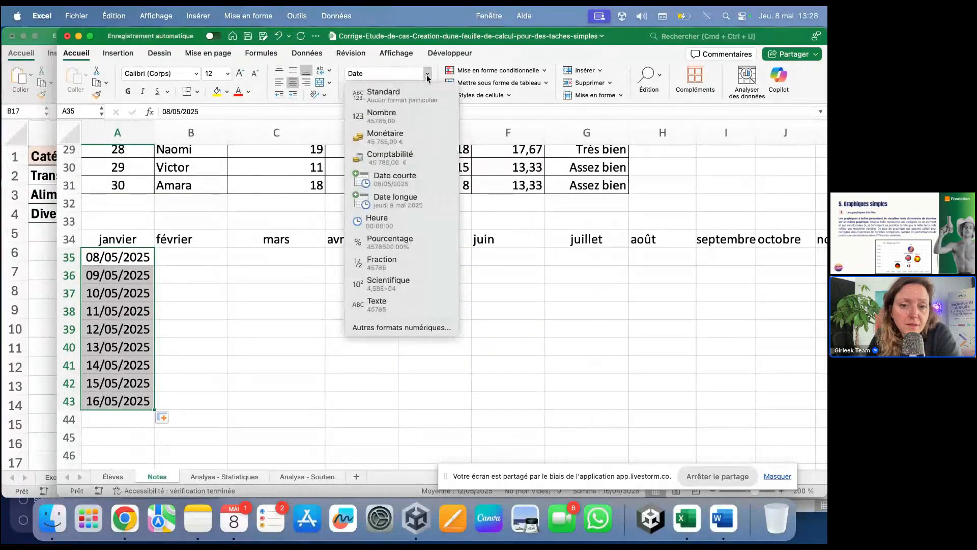
pyautogui.click(422, 328)
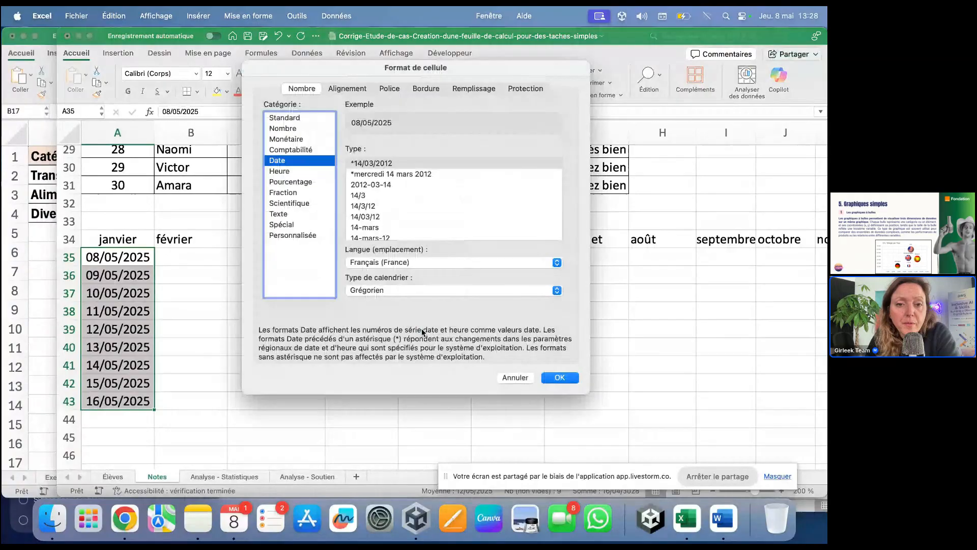
pyautogui.click(363, 195)
pyautogui.click(559, 377)
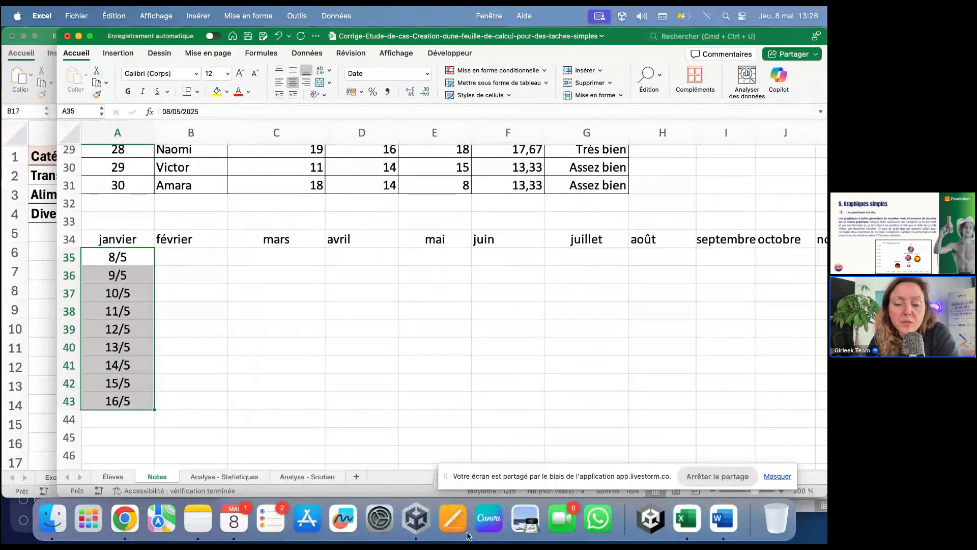
# Step: Return to the Livestorm event in Chrome and switch the stage from the screen share back to the slides
pyautogui.click(135, 533)
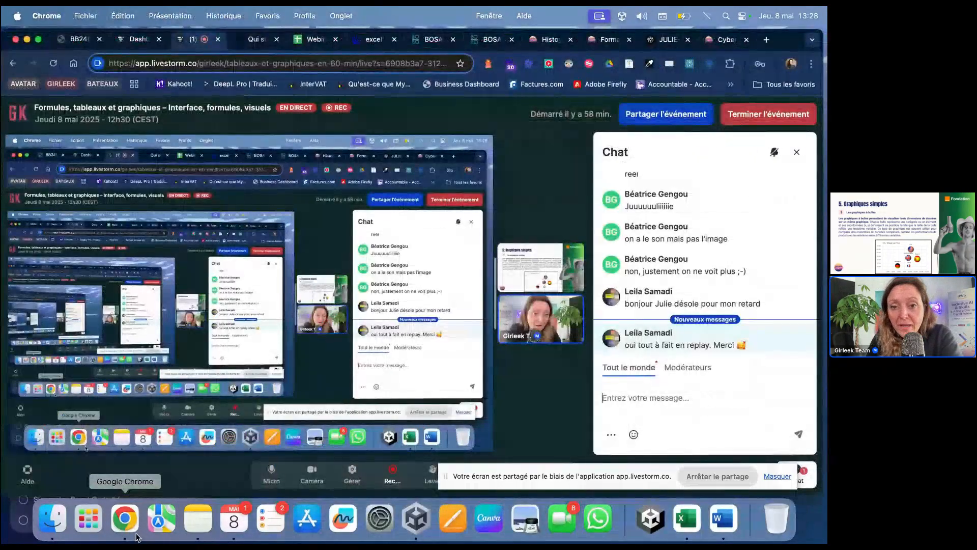
pyautogui.click(484, 149)
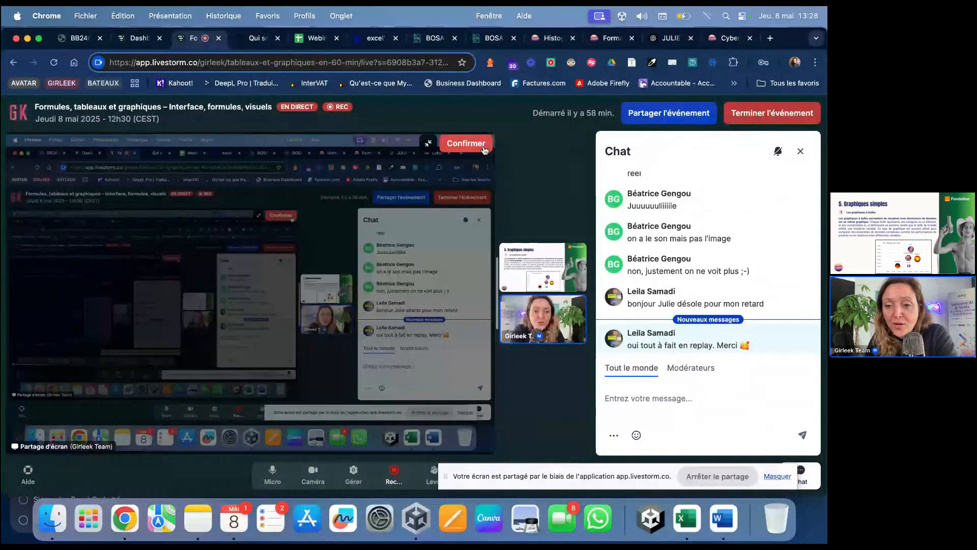
pyautogui.click(484, 149)
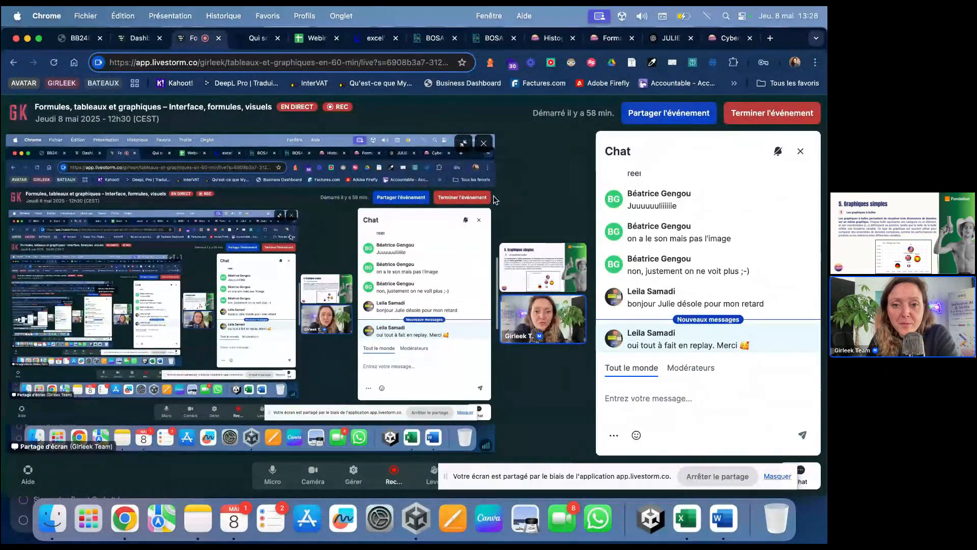